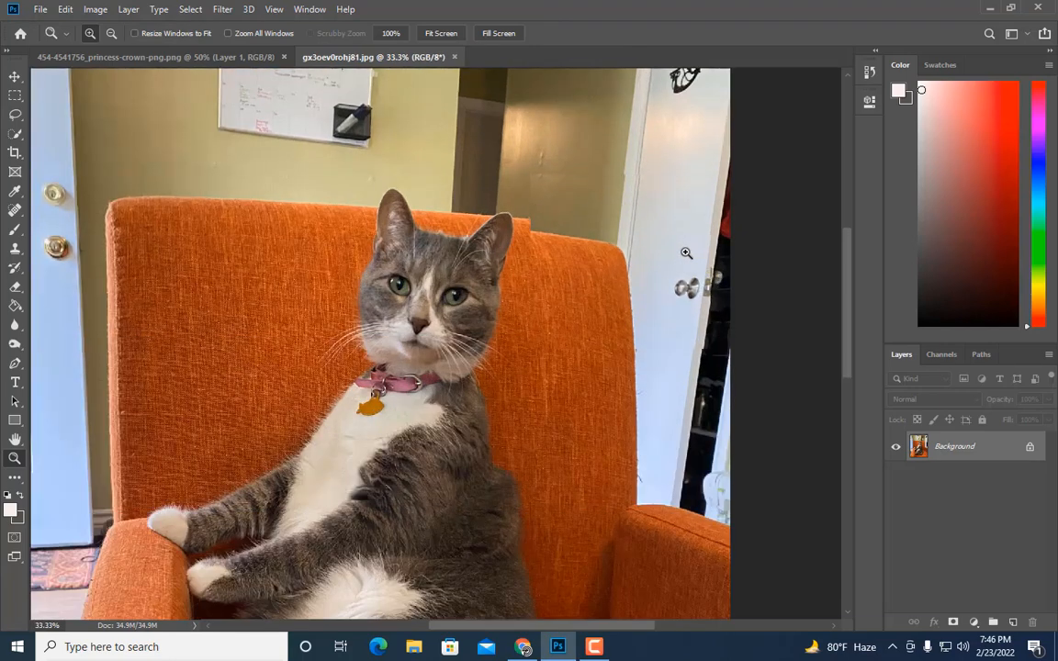
Step: Duplicate the cat photo's background layer
key("ctrl+j")
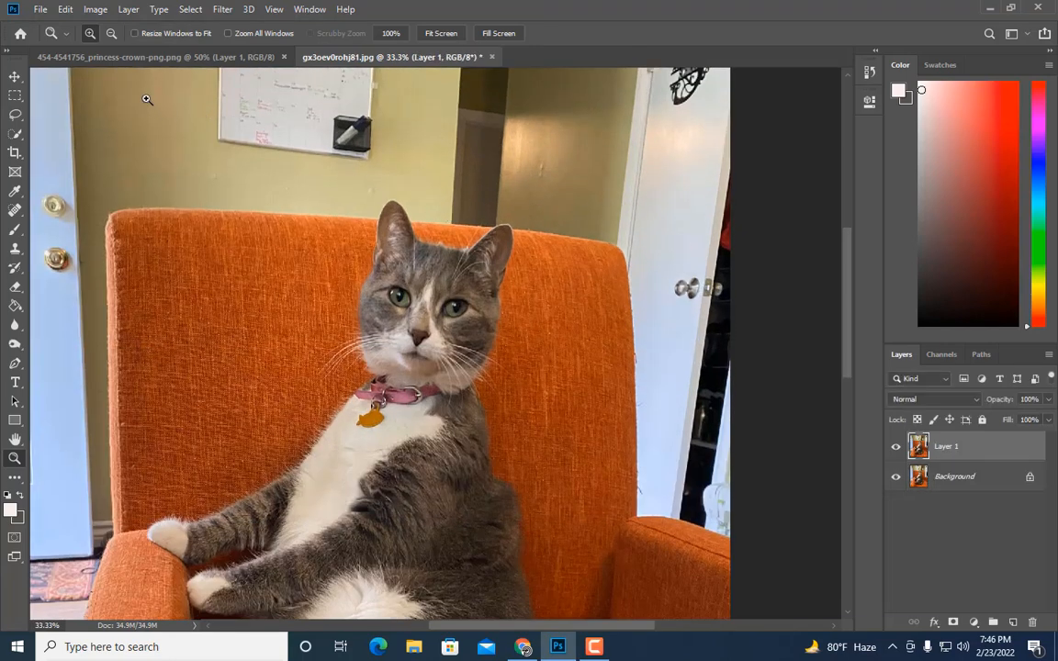
Step: Copy the whole crown image and paste it into the cat photo as a new layer
left_click(123, 55)
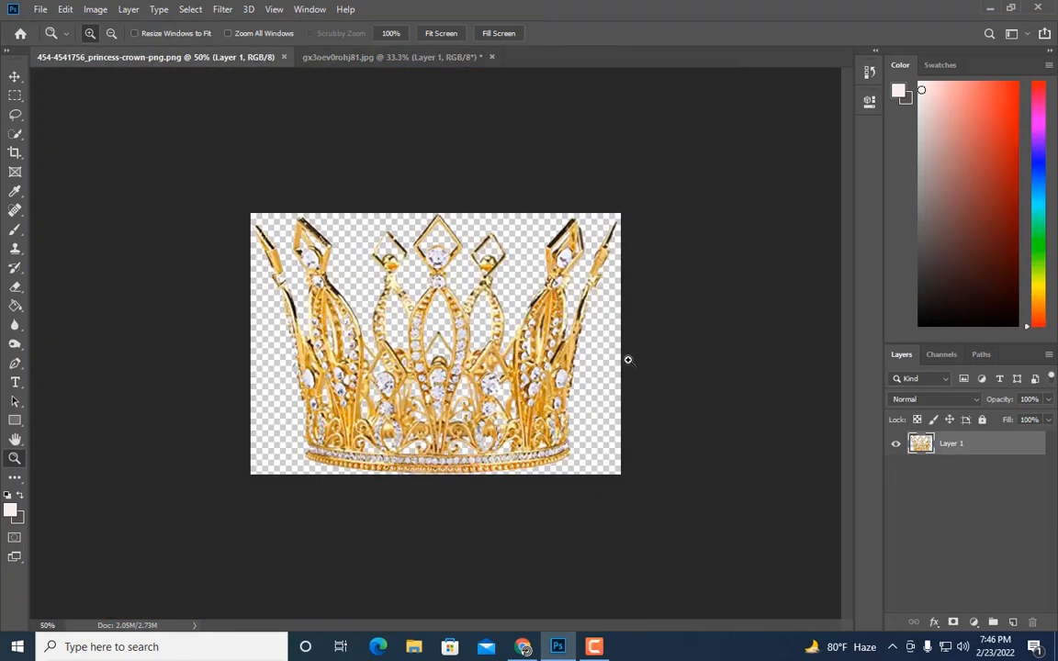
left_click(15, 96)
left_click_drag(219, 158, 666, 497)
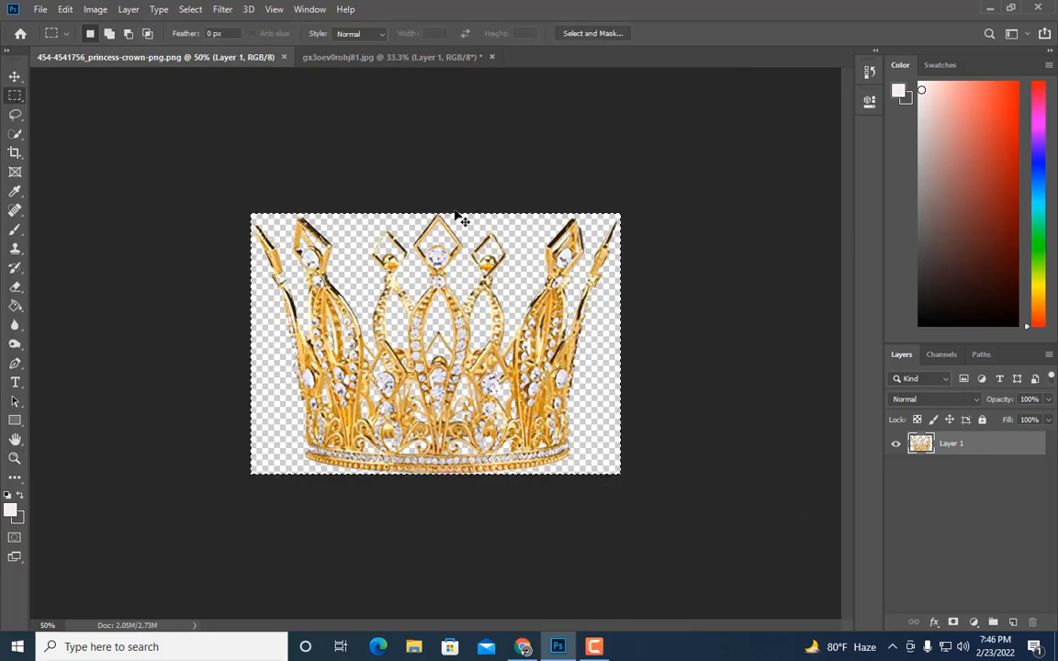
left_click(393, 57)
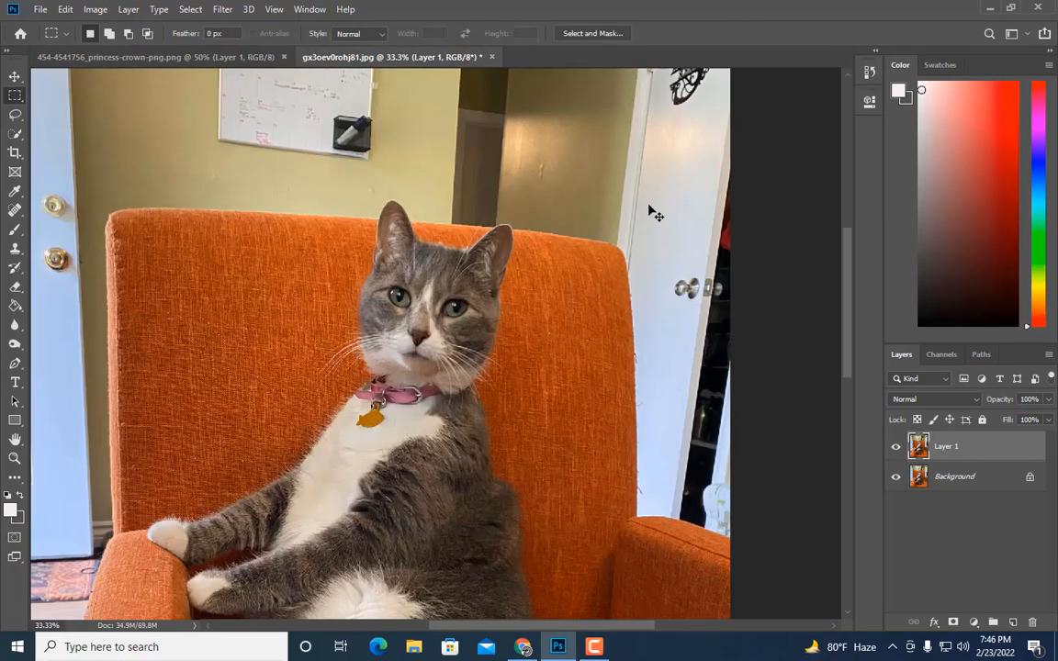
key("ctrl+v")
left_click(607, 271)
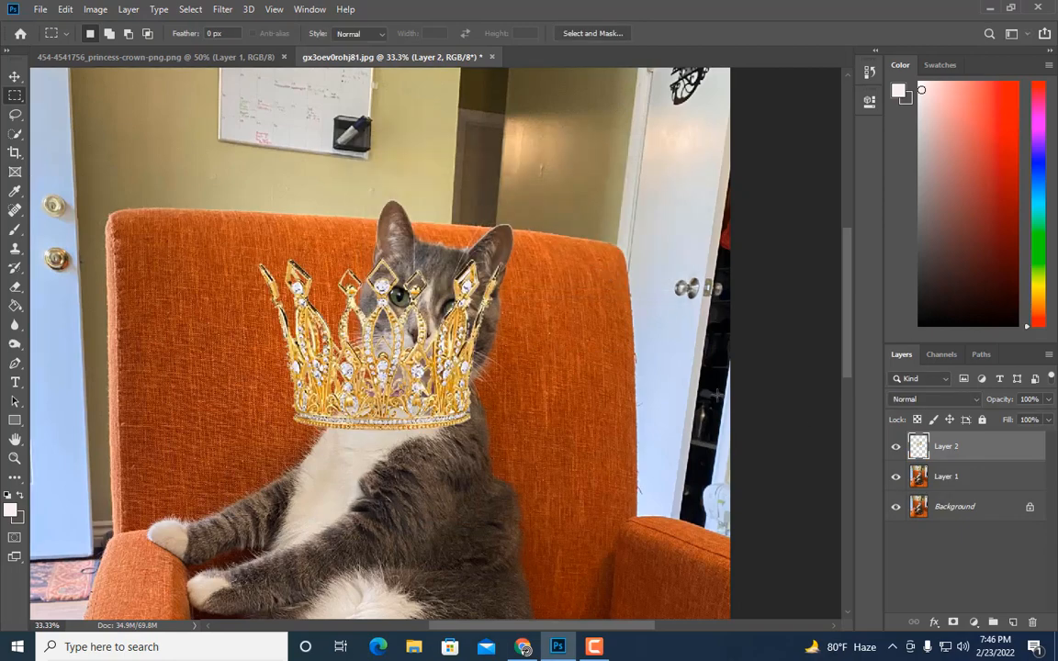
Step: Convert the pasted crown layer to a smart object
right_click(974, 448)
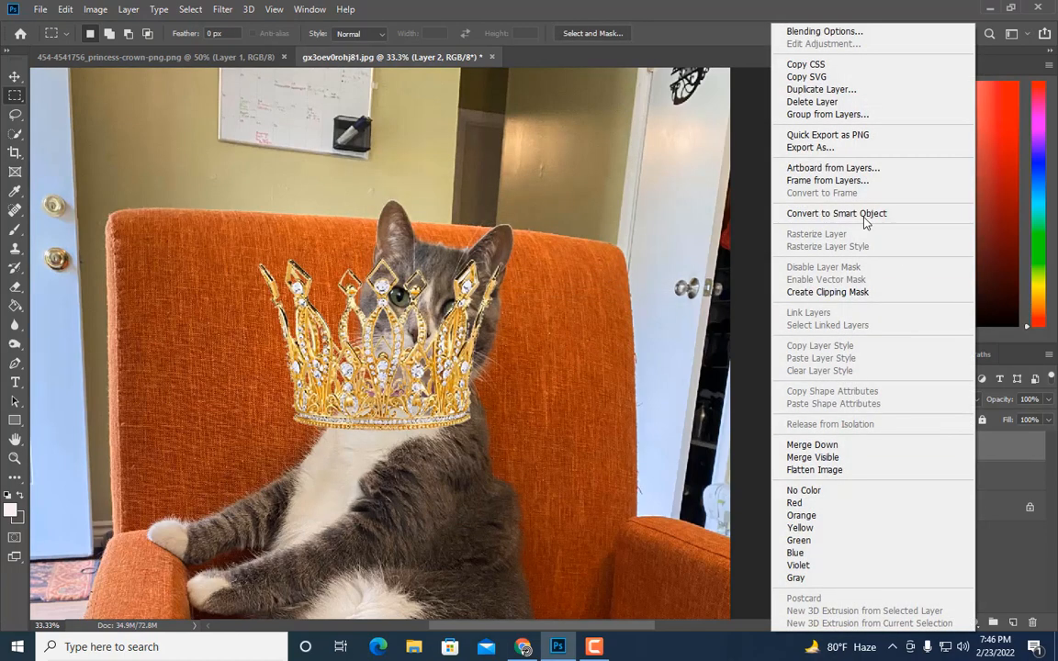
left_click(808, 213)
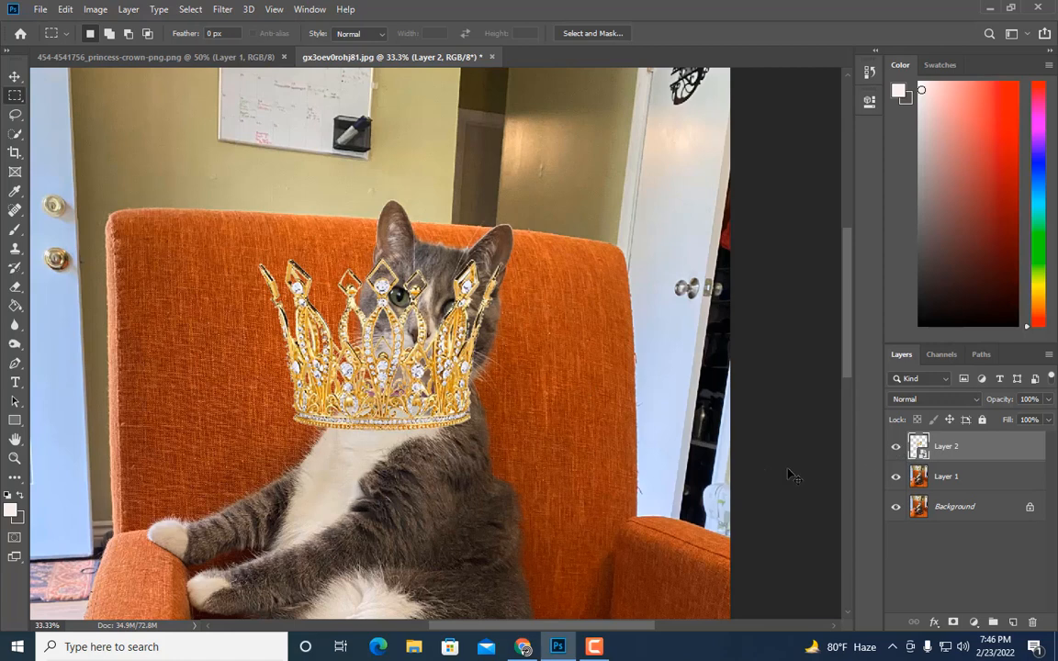
Step: Try moving and resizing the crown above the cat's head with Free Transform, then undo the transform
key("ctrl+t")
left_click_drag(445, 374, 507, 237)
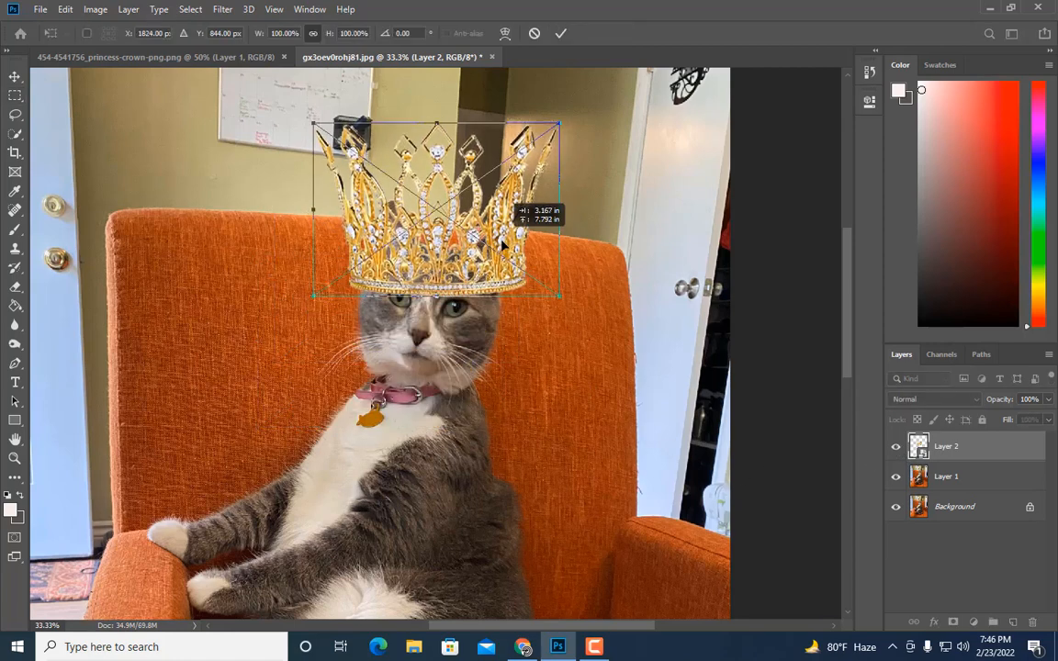
mouse_move(569, 302)
left_mouse_down()
mouse_move(586, 327)
mouse_move(568, 322)
left_mouse_up()
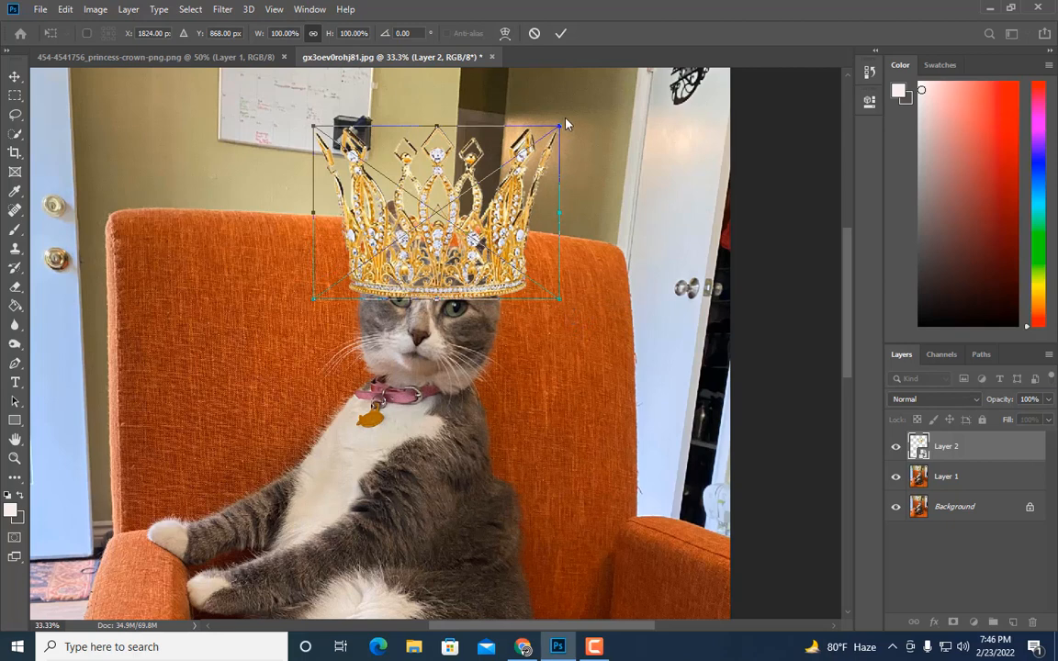
key("alt+space")
left_click(257, 135)
key("Return")
key("m")
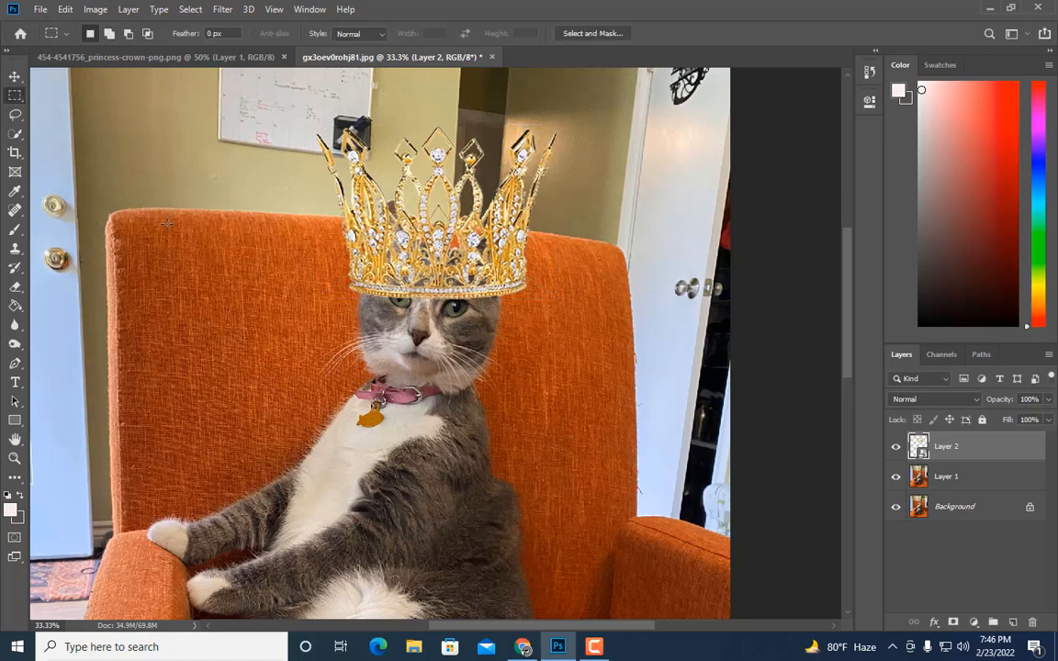
key("ctrl+z")
Step: Free-transform the crown onto the cat's head, scaling it to about 79% by 86% and tilting it about 10°
key("ctrl+t")
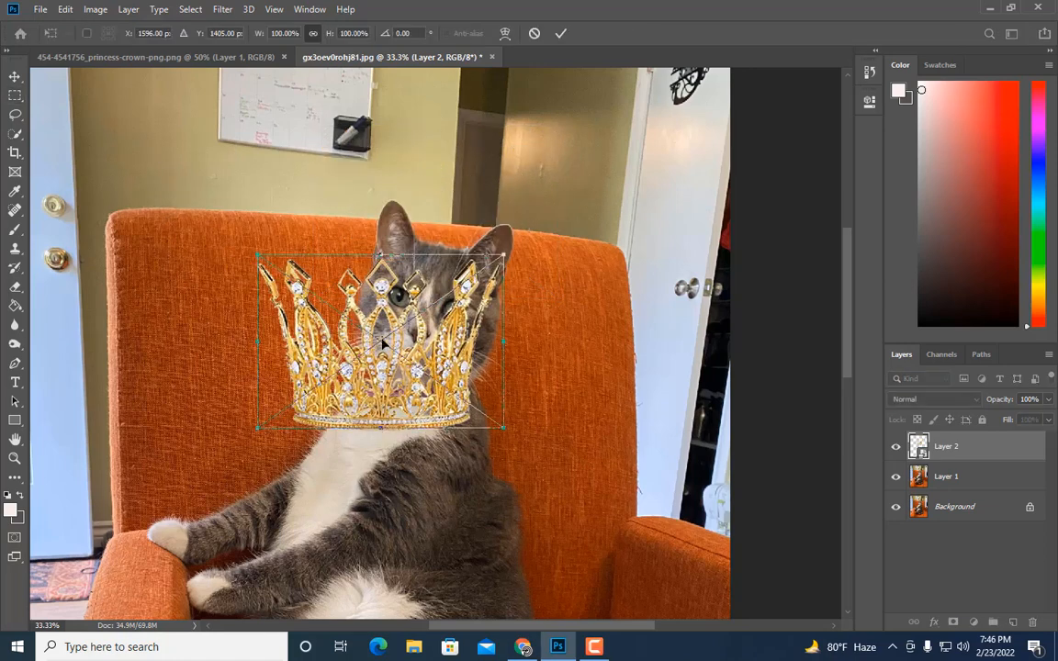
left_click_drag(384, 345, 442, 216)
left_click_drag(565, 320, 528, 302)
left_click_drag(479, 268, 486, 268)
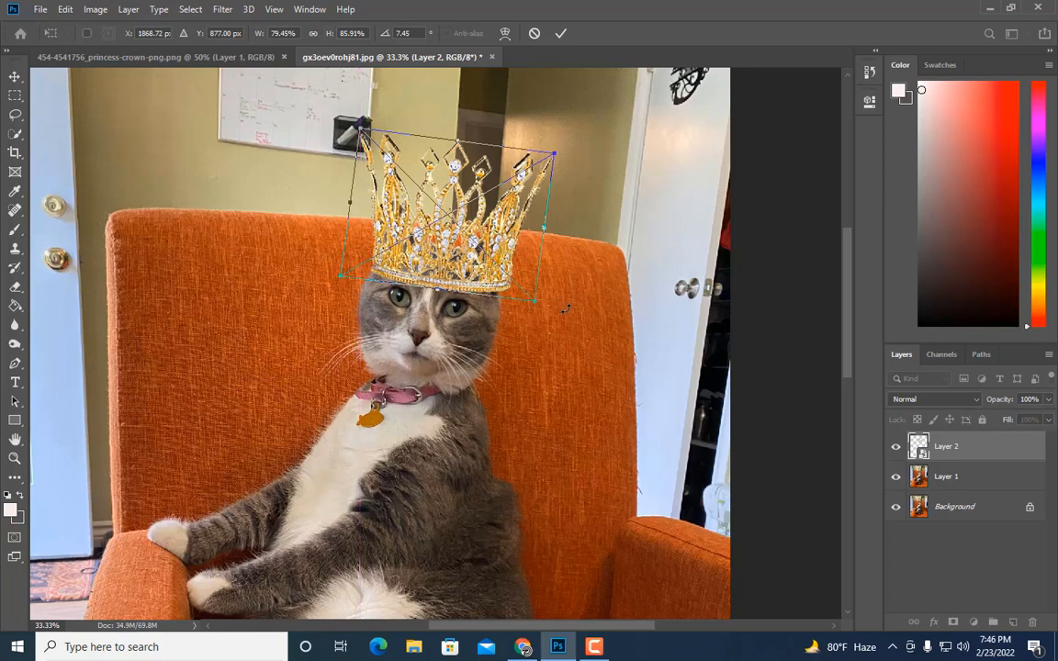
left_click_drag(567, 309, 558, 313)
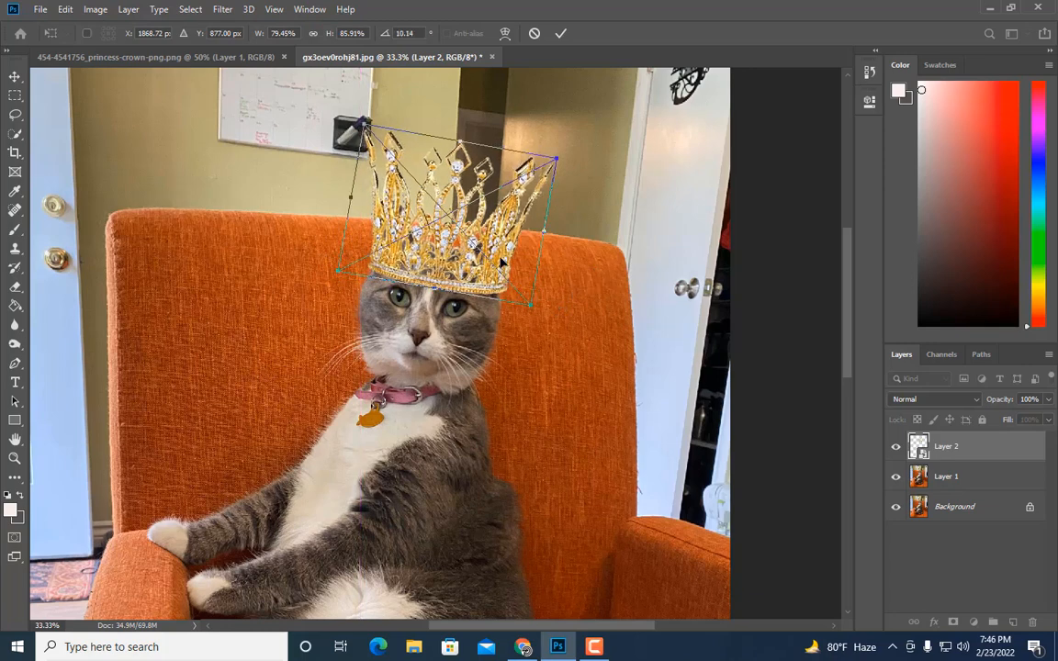
Step: Nudge the transformed crown a few pixels left and down
key("Left")
key("Left")
key("Left")
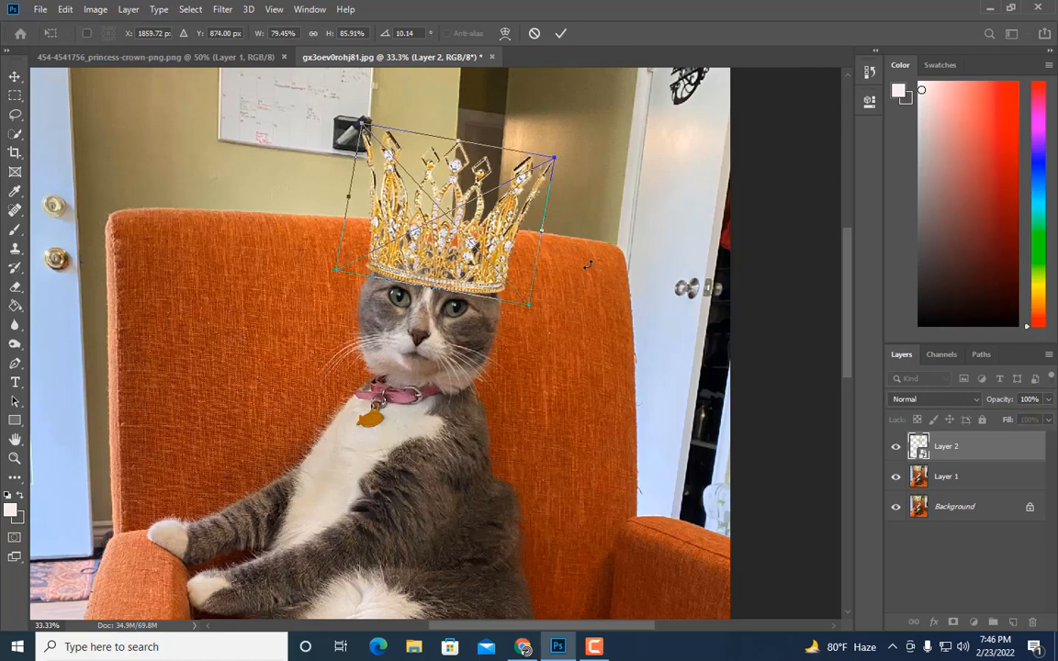
key("Left")
key("Down")
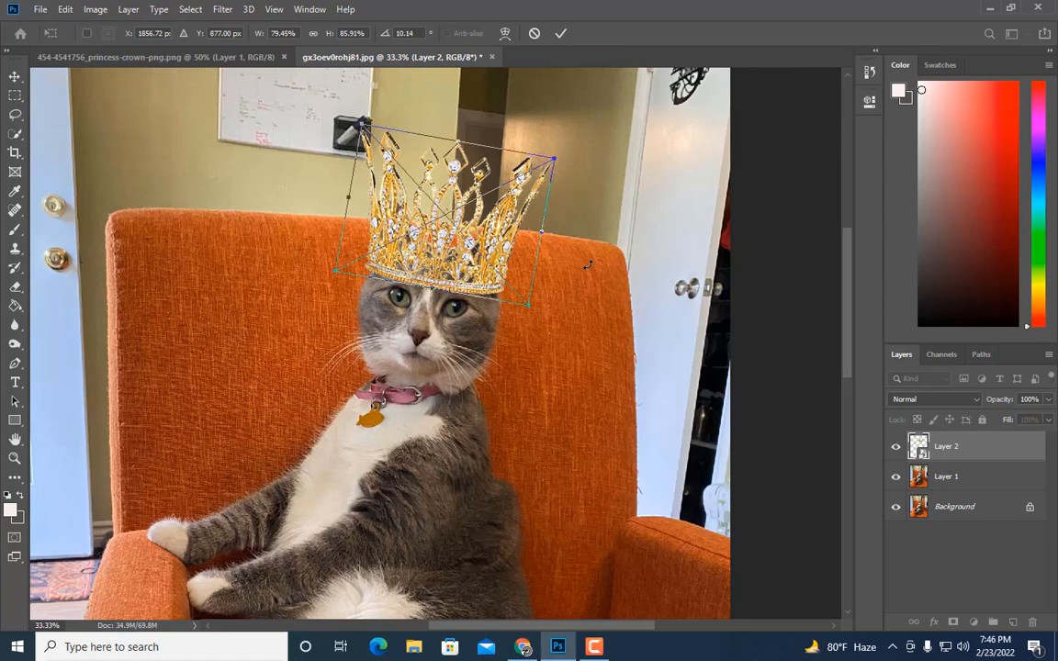
key("Right")
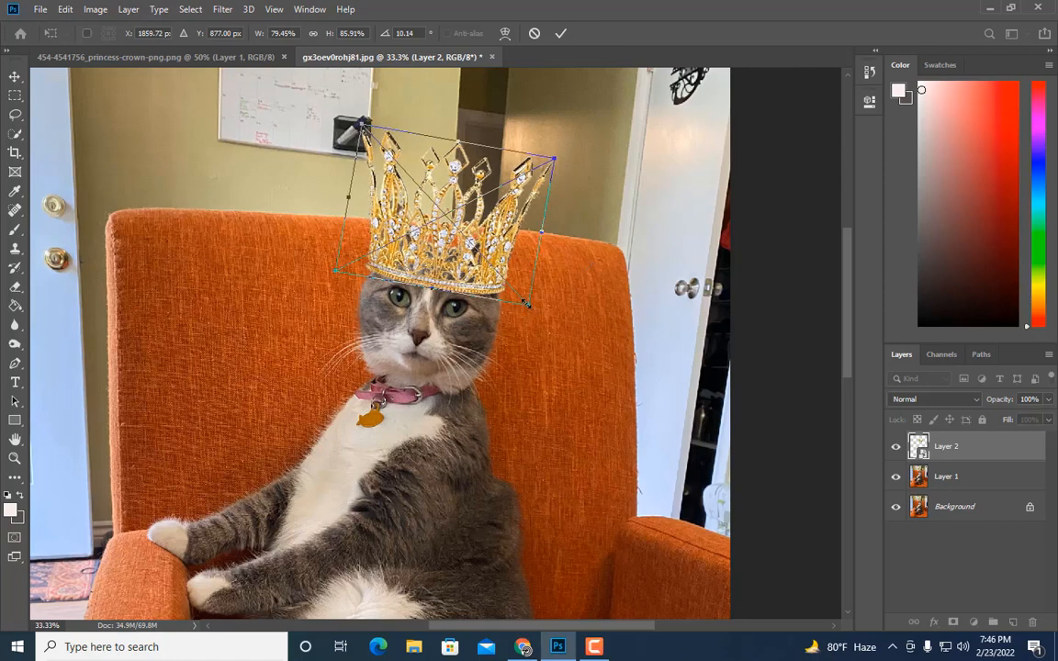
Step: Scale the crown to about 76% width and 84% height and nudge it up into place
left_click_drag(526, 304, 523, 302)
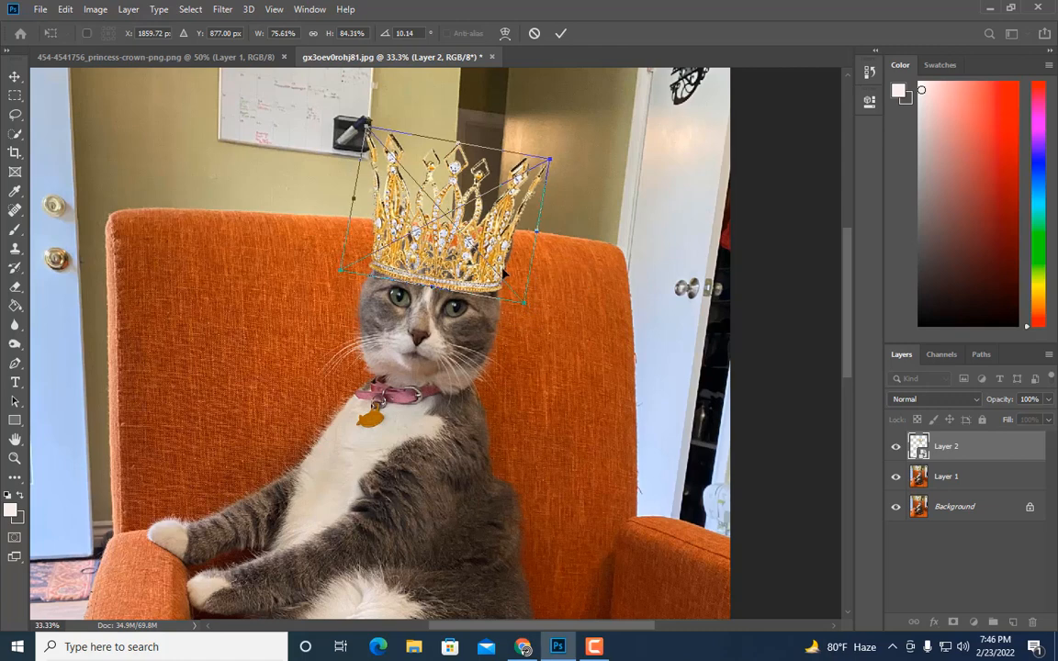
key("Right")
key("Right")
key("Right")
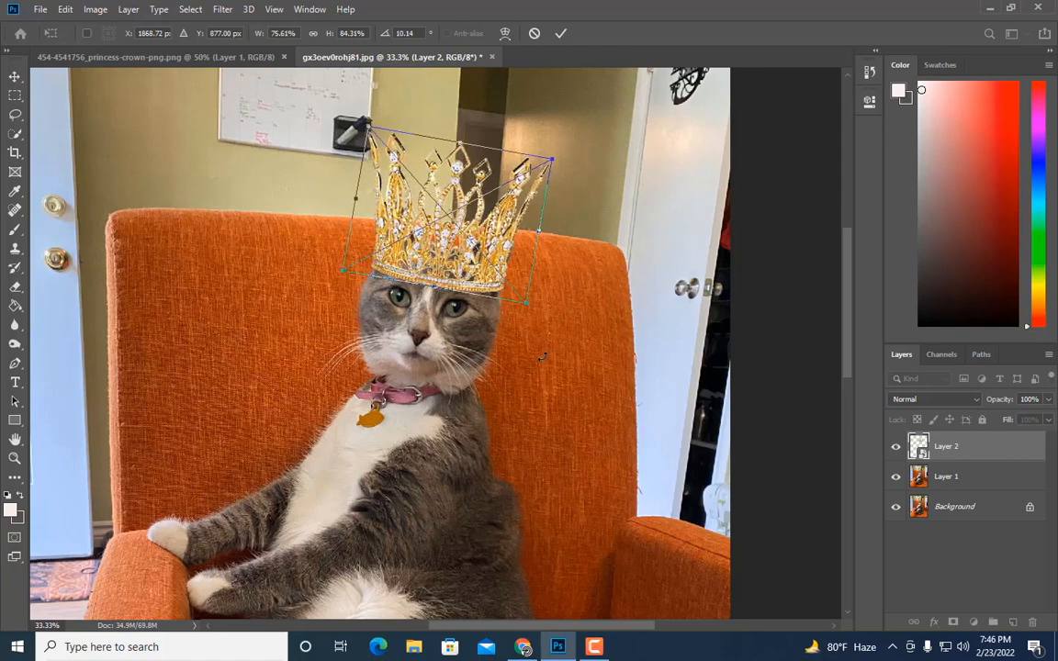
key("Up")
key("Up")
key("Up")
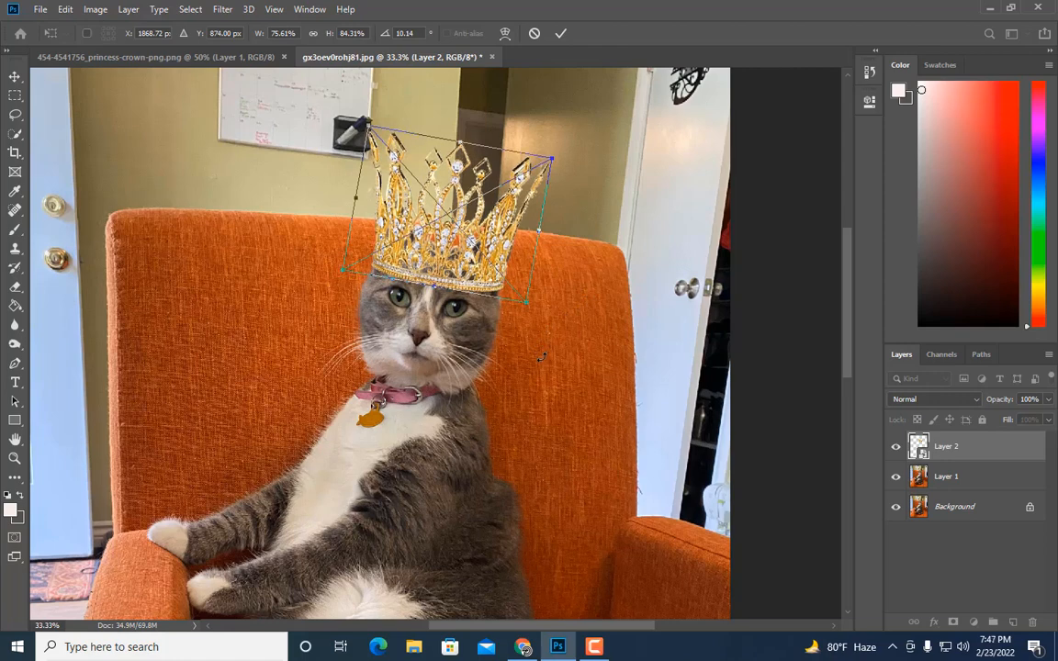
key("Right")
key("Left")
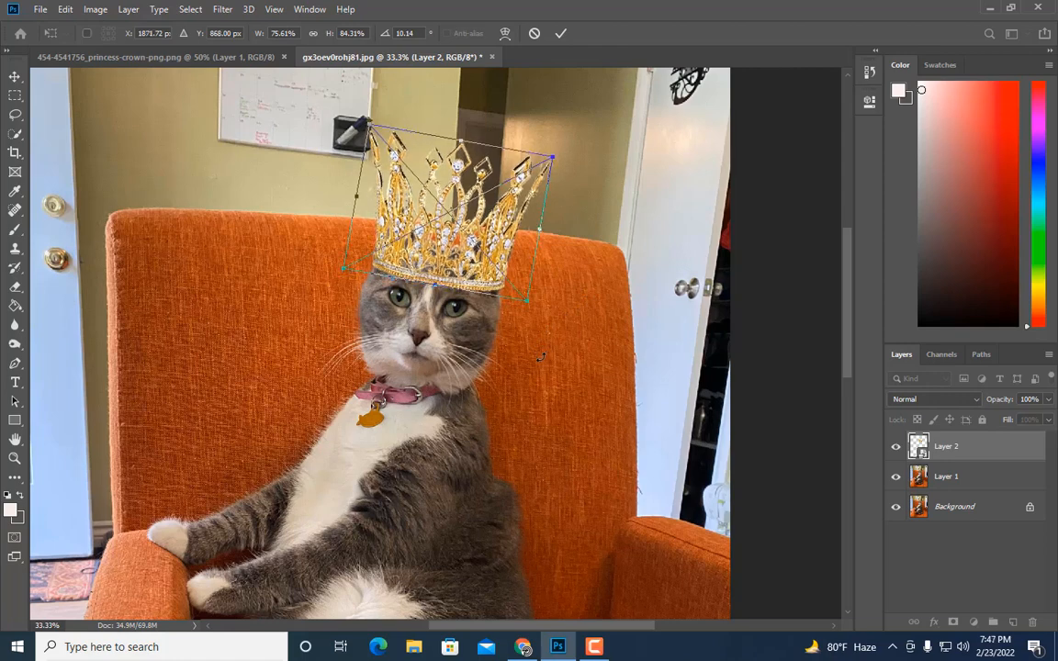
key("Up")
key("Up")
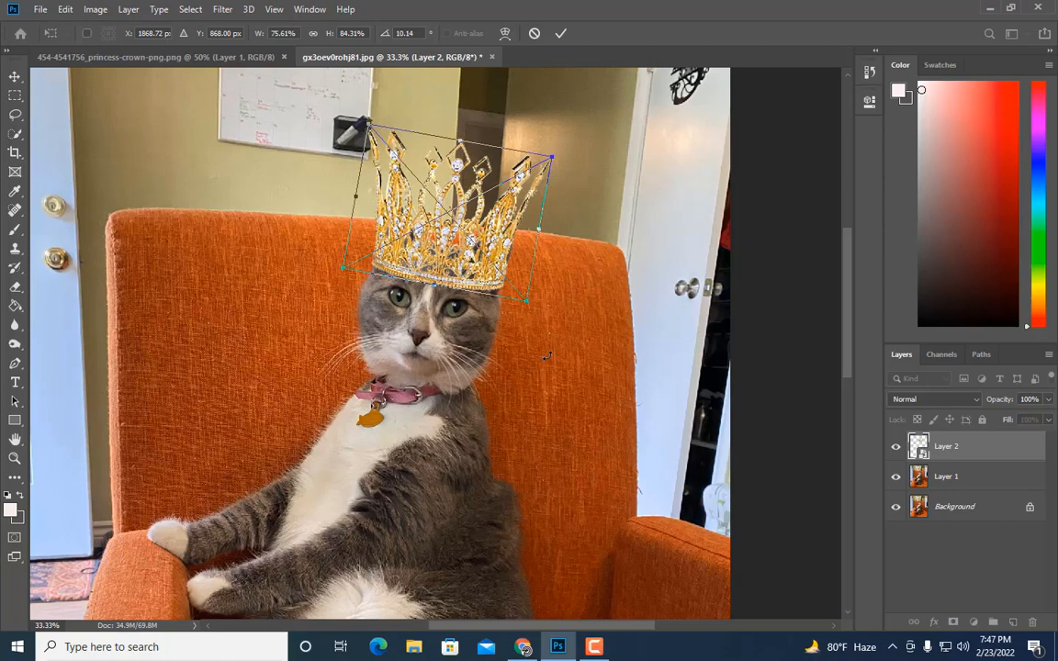
Step: Rotate the crown to about 9° and apply the transform
left_click_drag(548, 355, 549, 357)
key("Return")
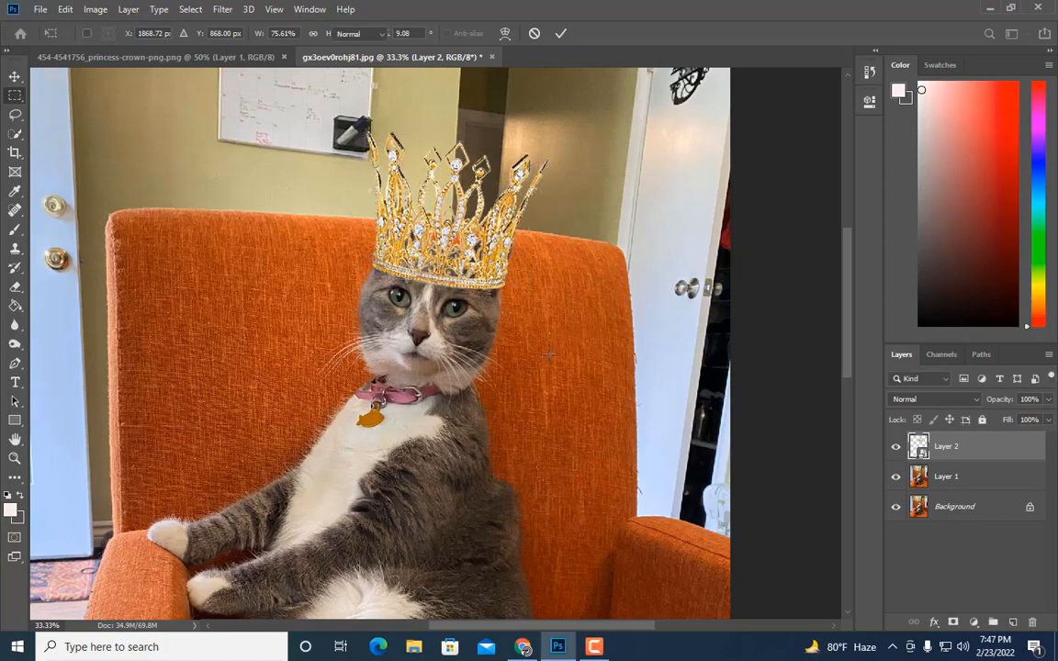
Step: Reopen the crown's transform, rotate it to about 9.8° and apply it
key("ctrl+minus")
key("ctrl+plus")
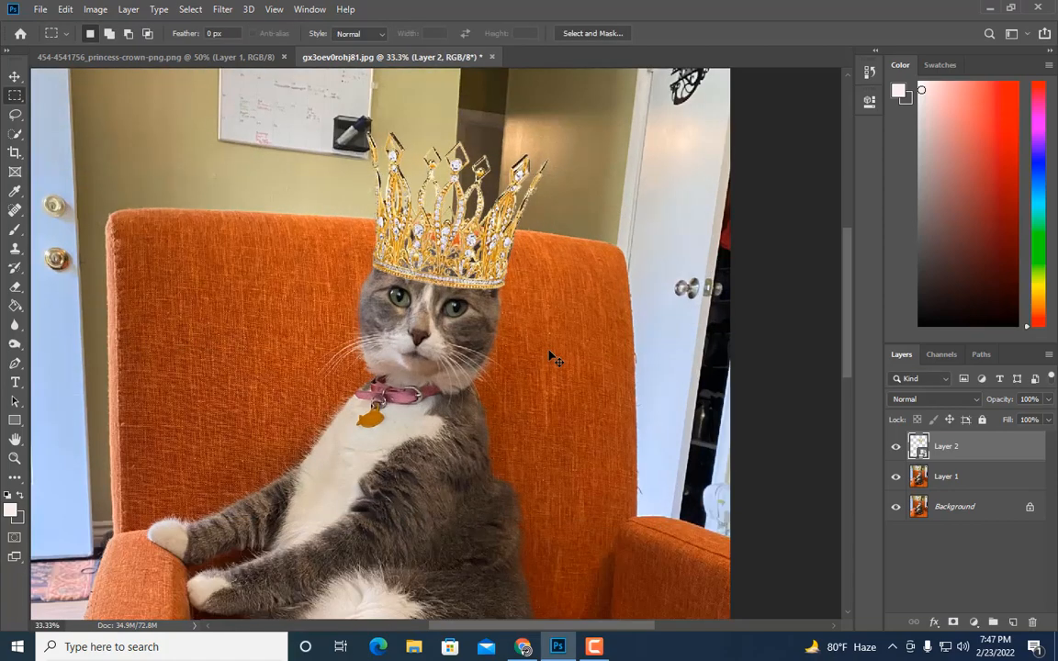
key("ctrl+t")
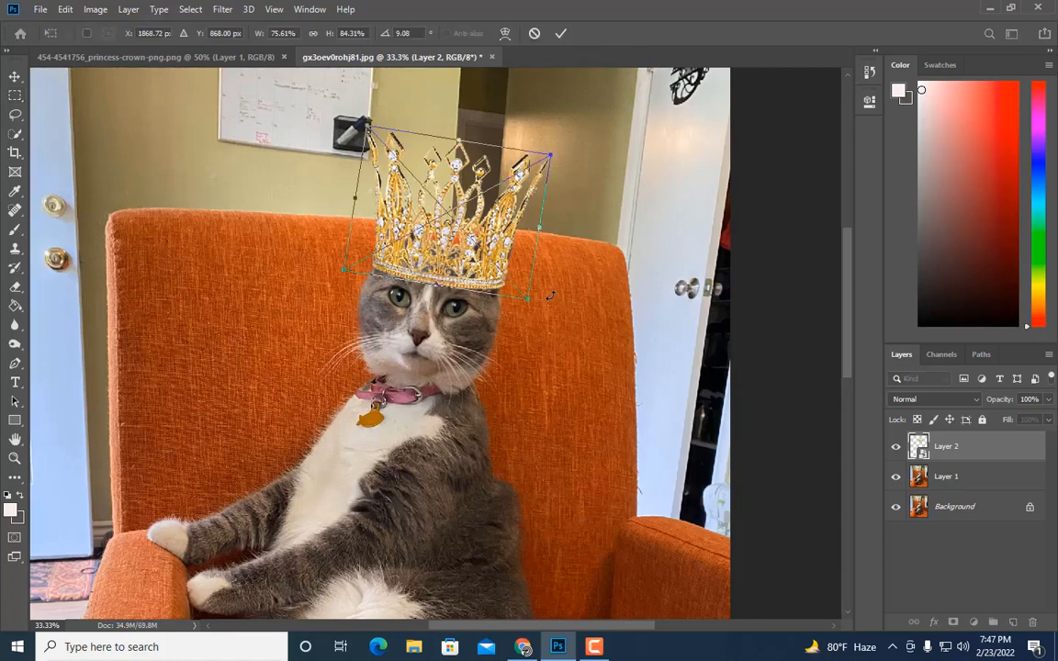
left_click_drag(551, 296, 551, 298)
key("Return")
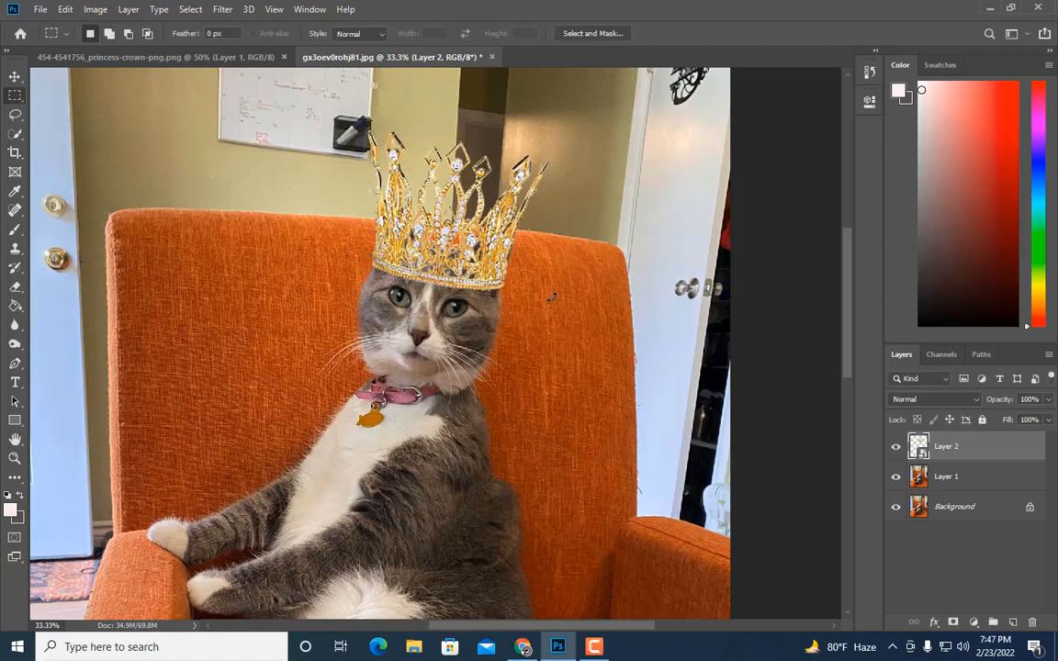
Step: Nudge the crown slightly up and to the right with Free Transform
key("ctrl+minus")
key("ctrl+minus")
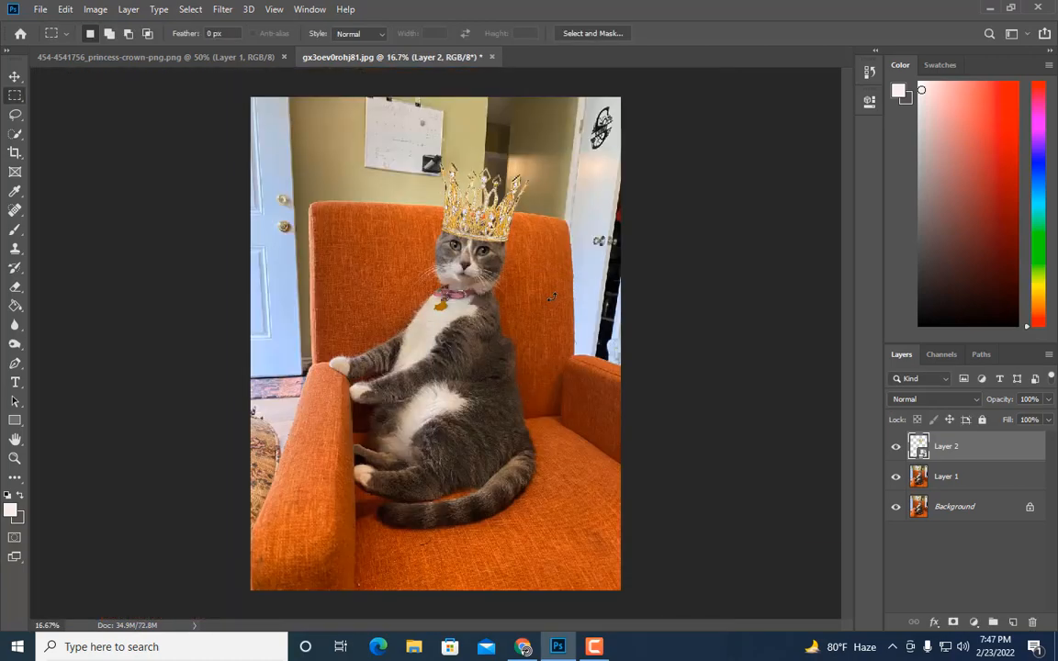
key("ctrl+plus")
scroll(565, 299, "up", 3)
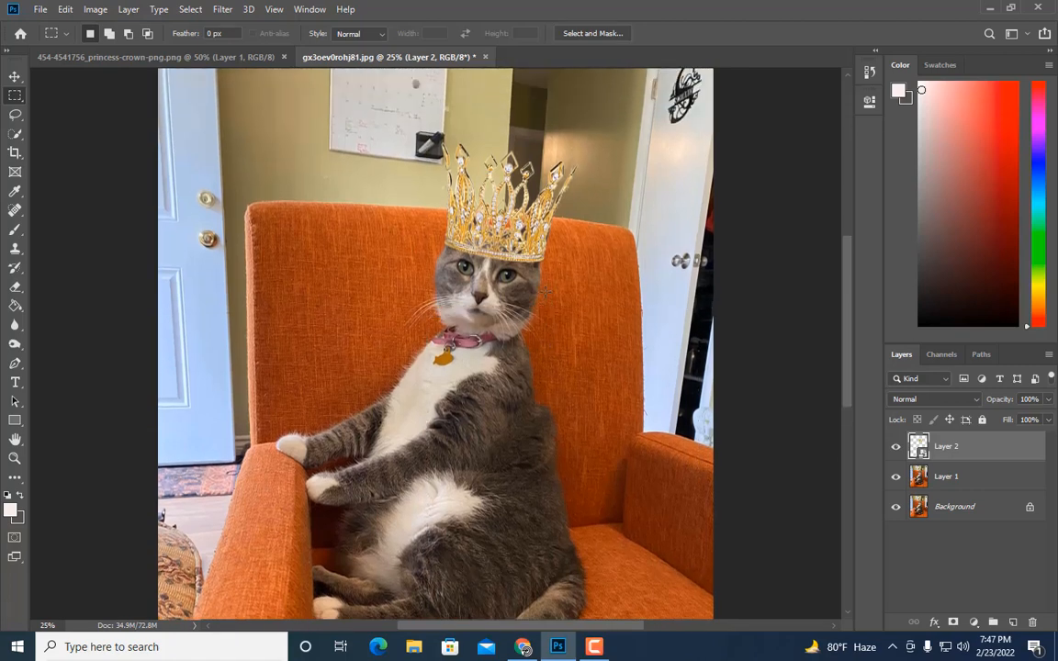
key("ctrl+plus")
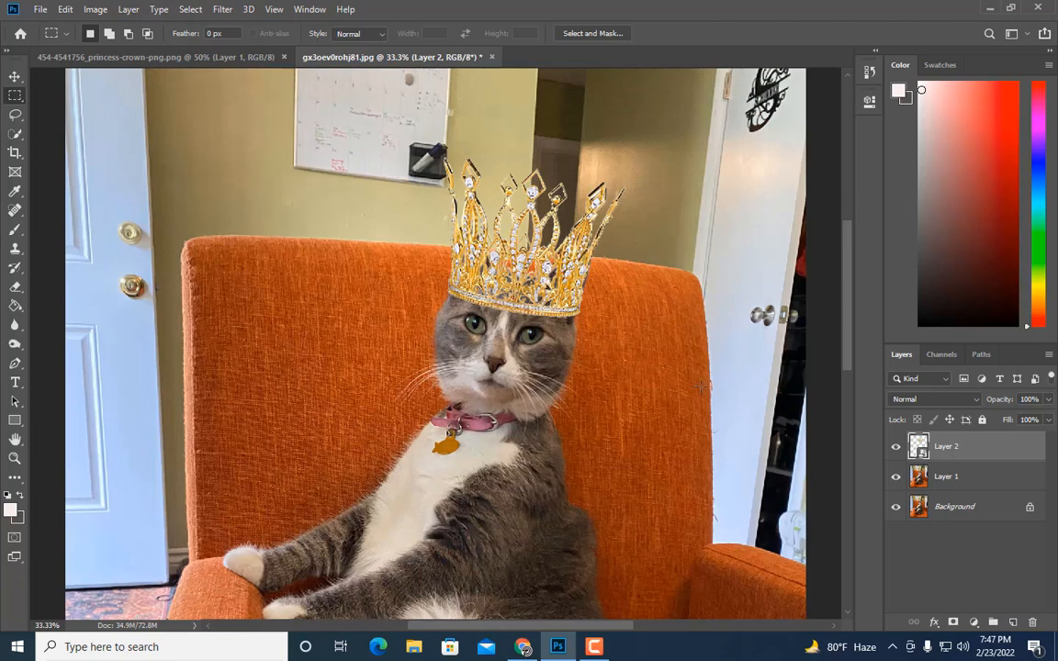
key("ctrl+t")
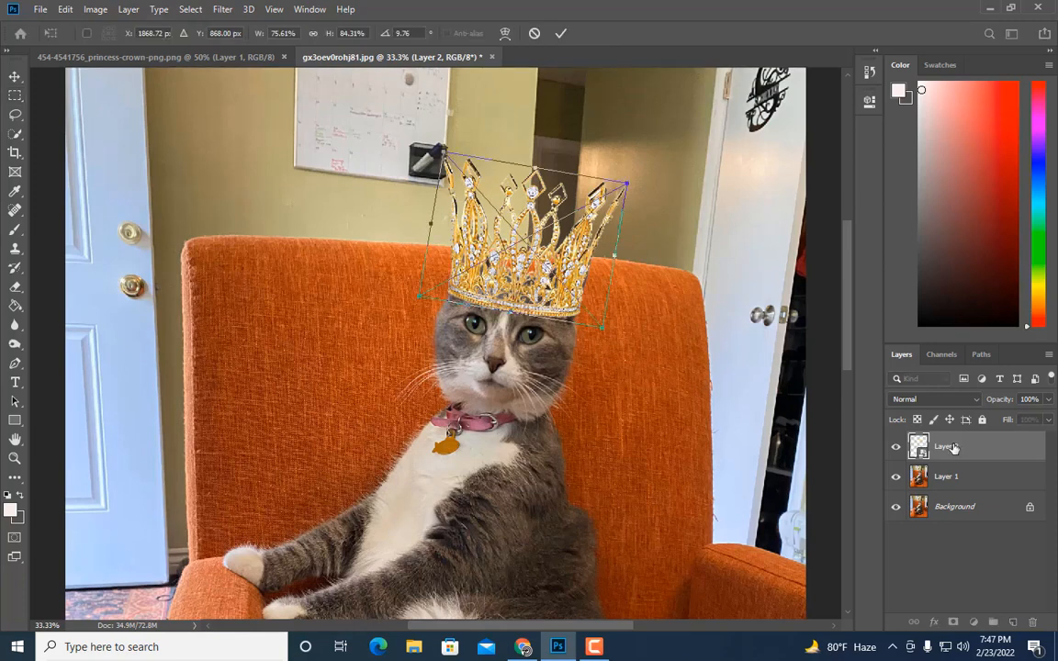
left_click_drag(654, 396, 626, 416)
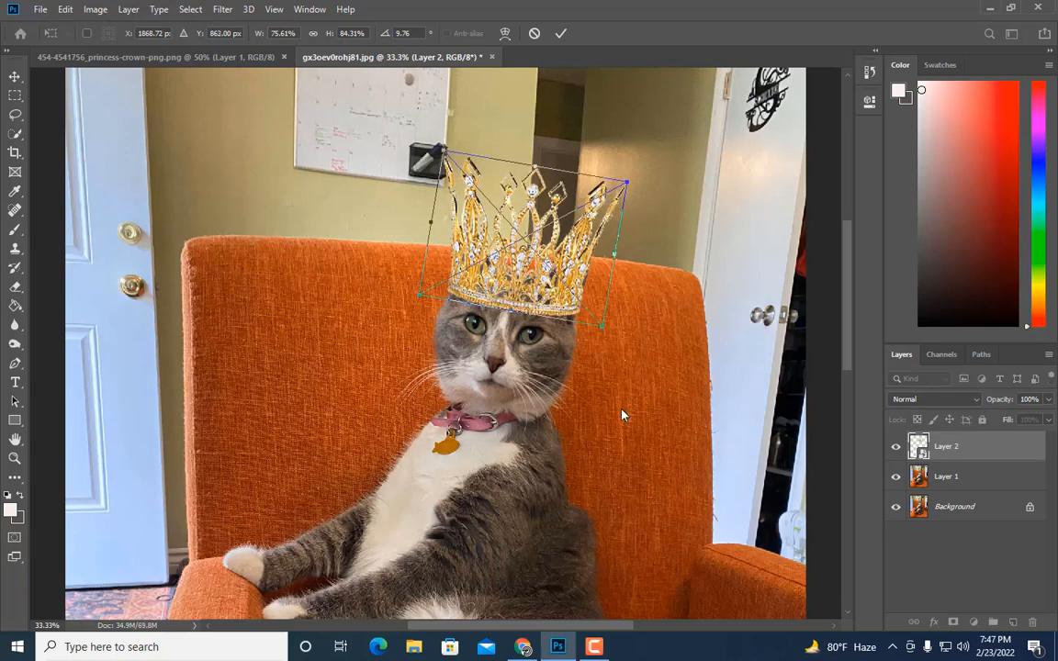
key("Up")
key("Right")
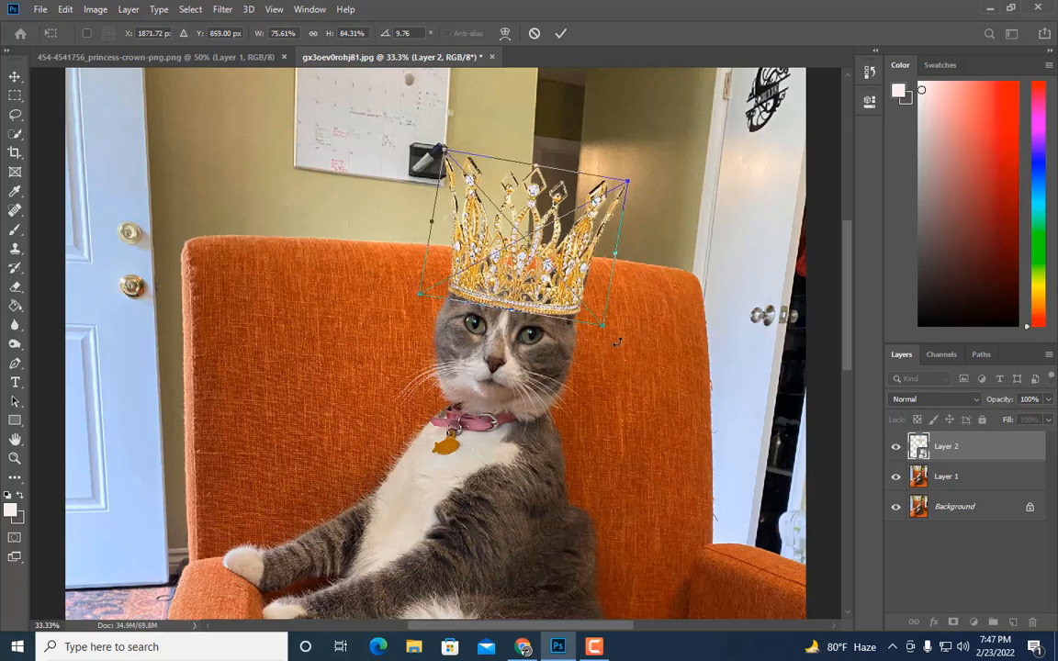
Step: Rotate the crown to about 10.7°, nudge it up and right, and apply the transform
left_click_drag(616, 341, 614, 342)
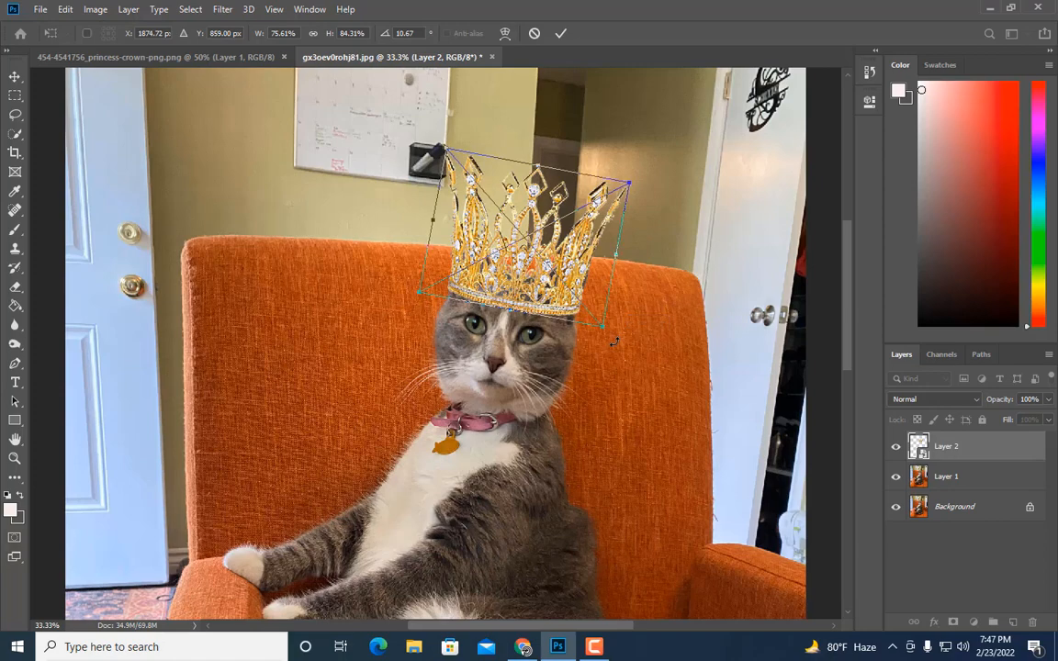
key("Up")
key("Right")
key("Return")
key("m")
key("ctrl+minus")
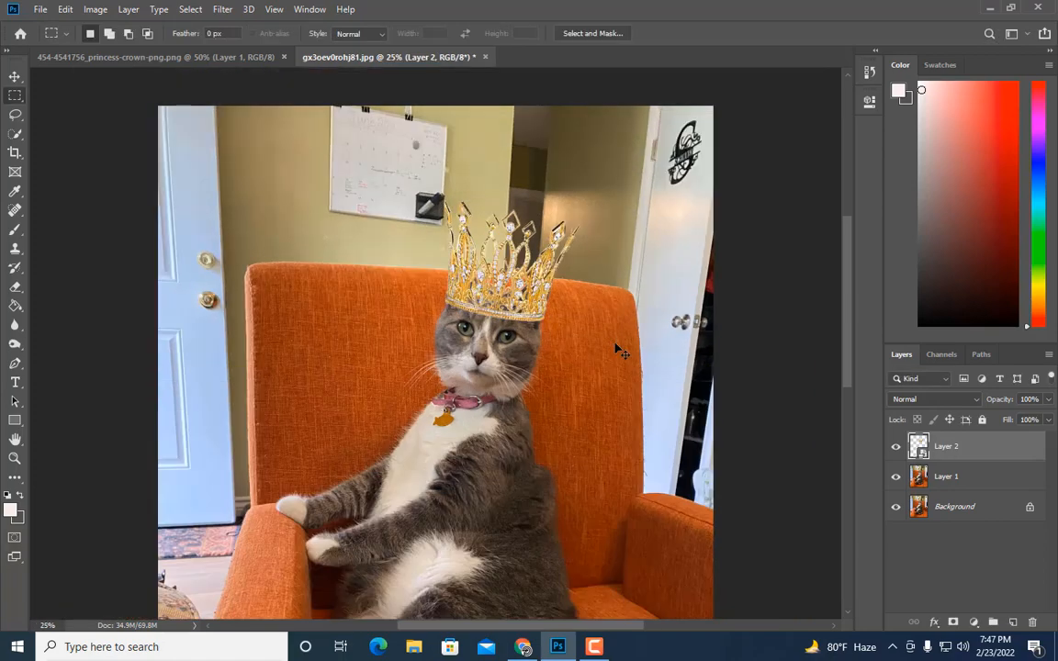
key("ctrl+plus")
key("ctrl+plus")
scroll(618, 353, "up", 6)
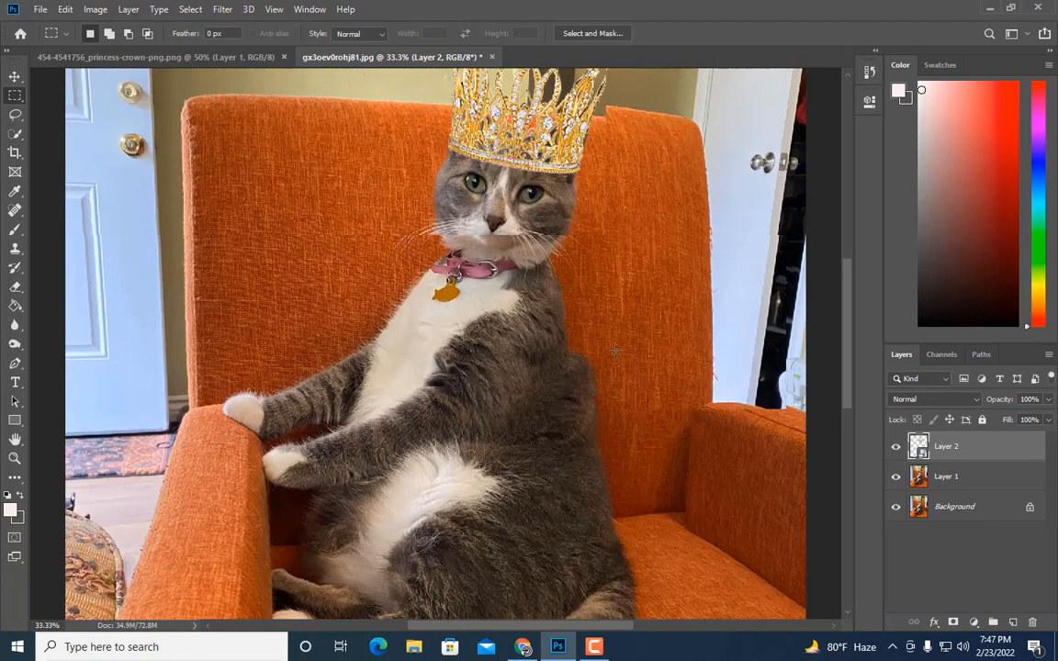
scroll(579, 292, "up", 1)
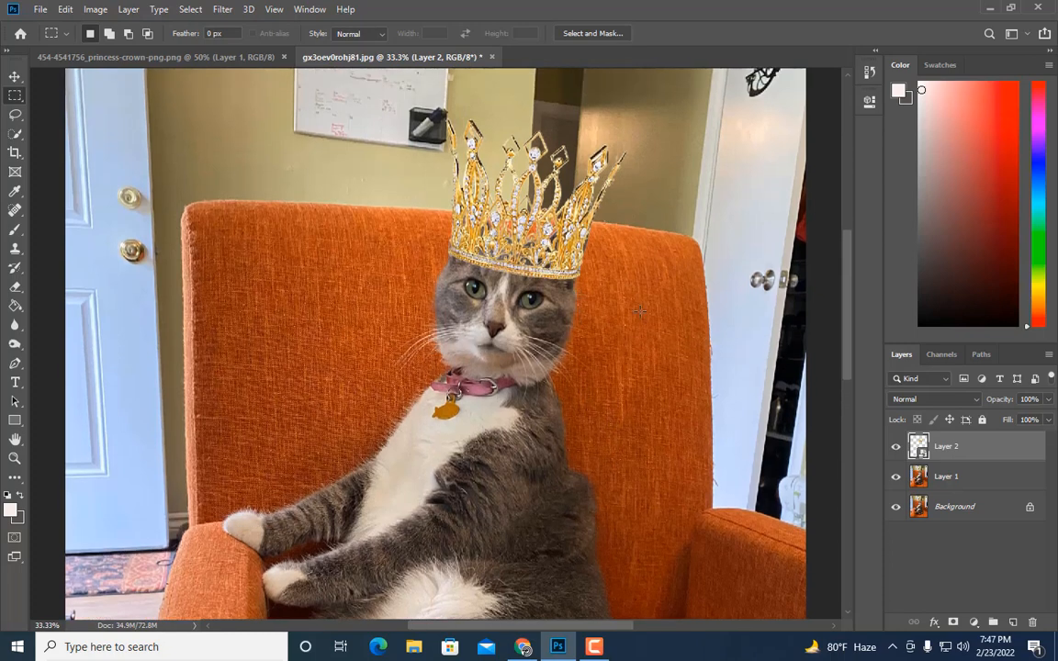
Step: Rotate the crown to about 12° with Free Transform and apply the transform
key("ctrl+t")
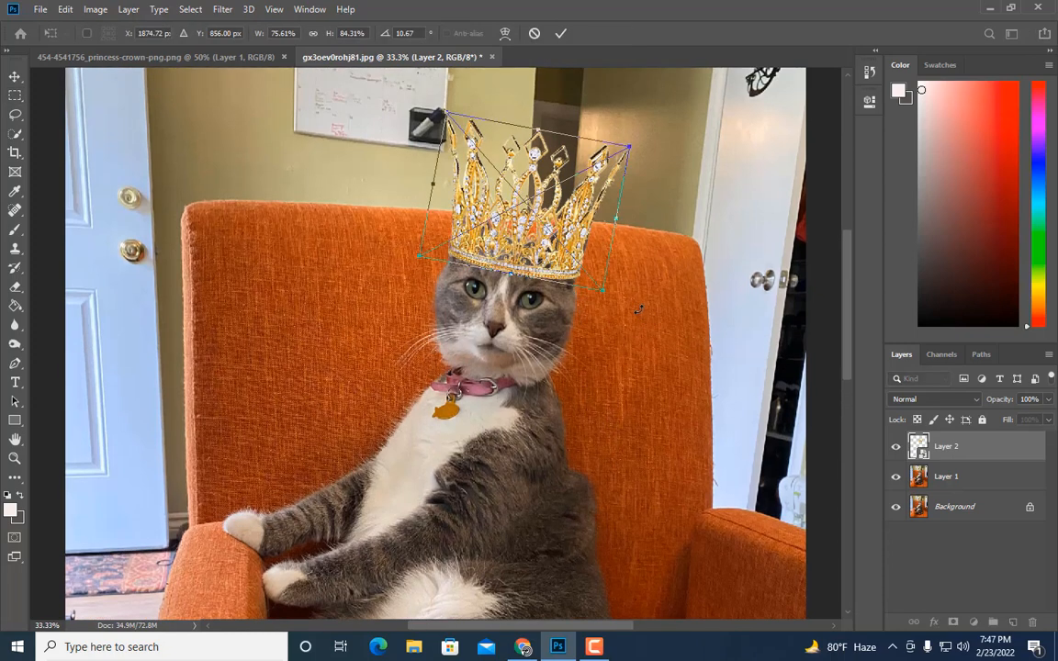
left_click_drag(639, 310, 637, 311)
key("Return")
key("ctrl+minus")
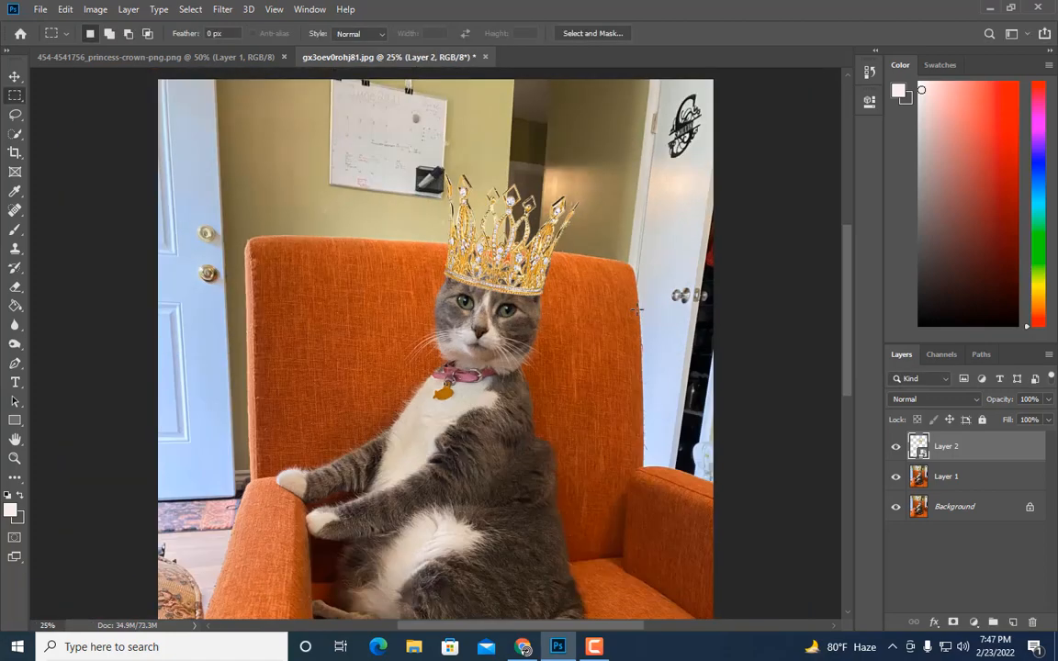
key("ctrl+plus")
Step: Rotate the crown further to about 14° and apply the transform
key("ctrl+t")
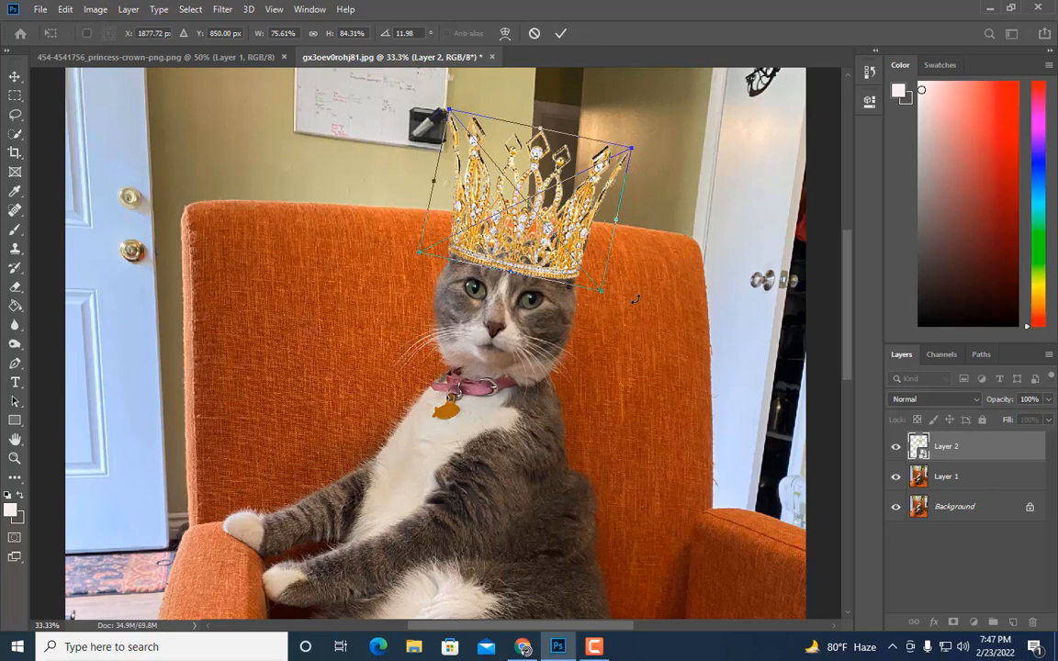
key("Return")
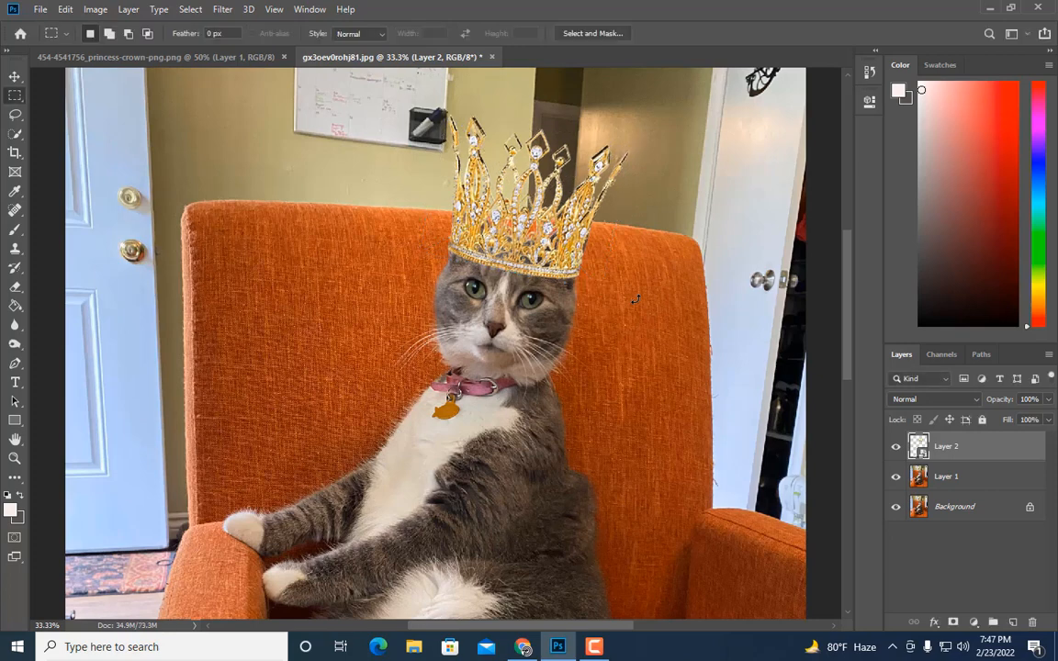
key("ctrl+minus")
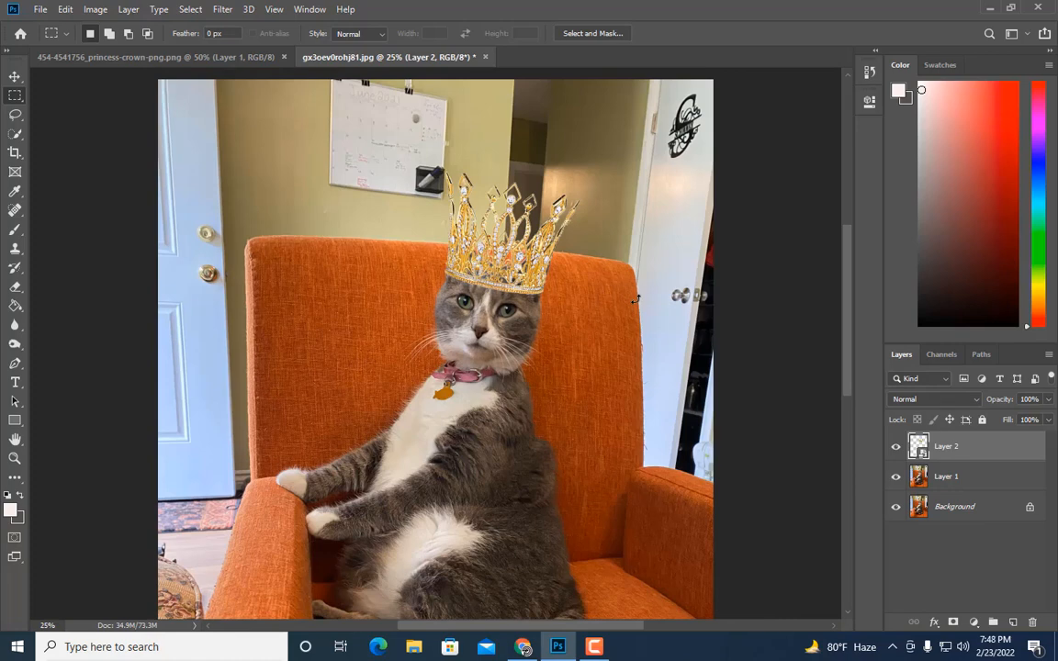
key("ctrl+t")
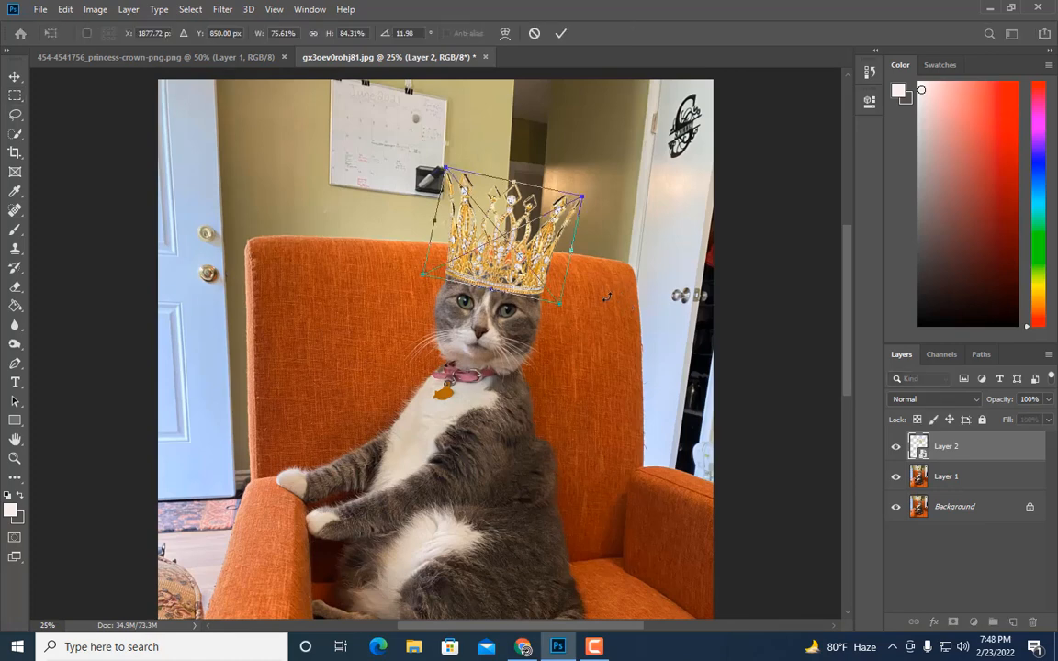
left_click_drag(597, 301, 599, 298)
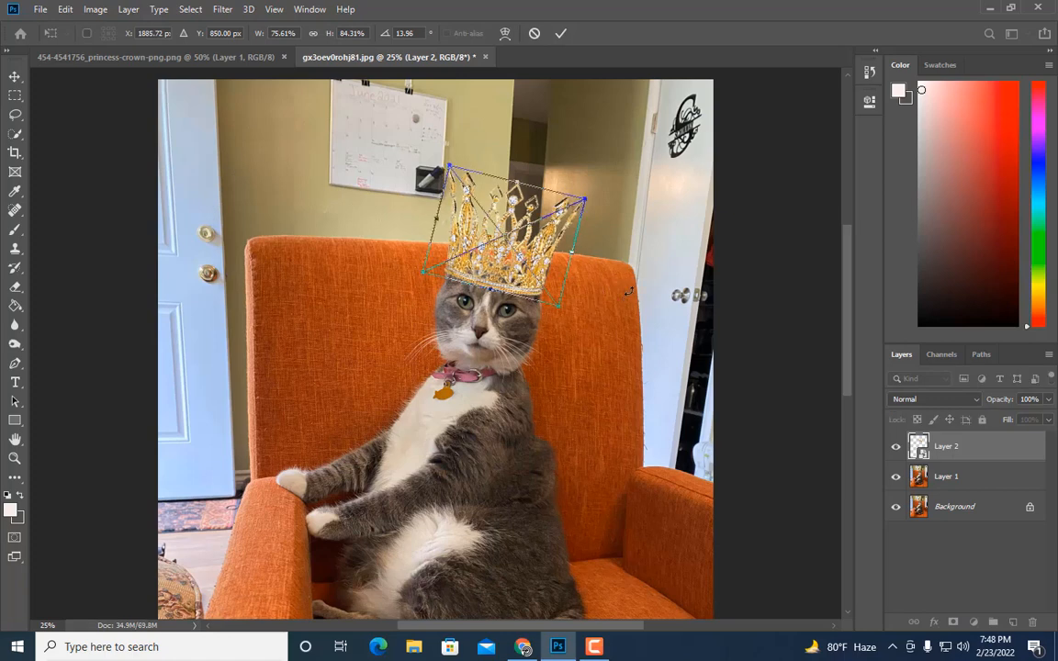
key("Return")
key("m")
key("ctrl+minus")
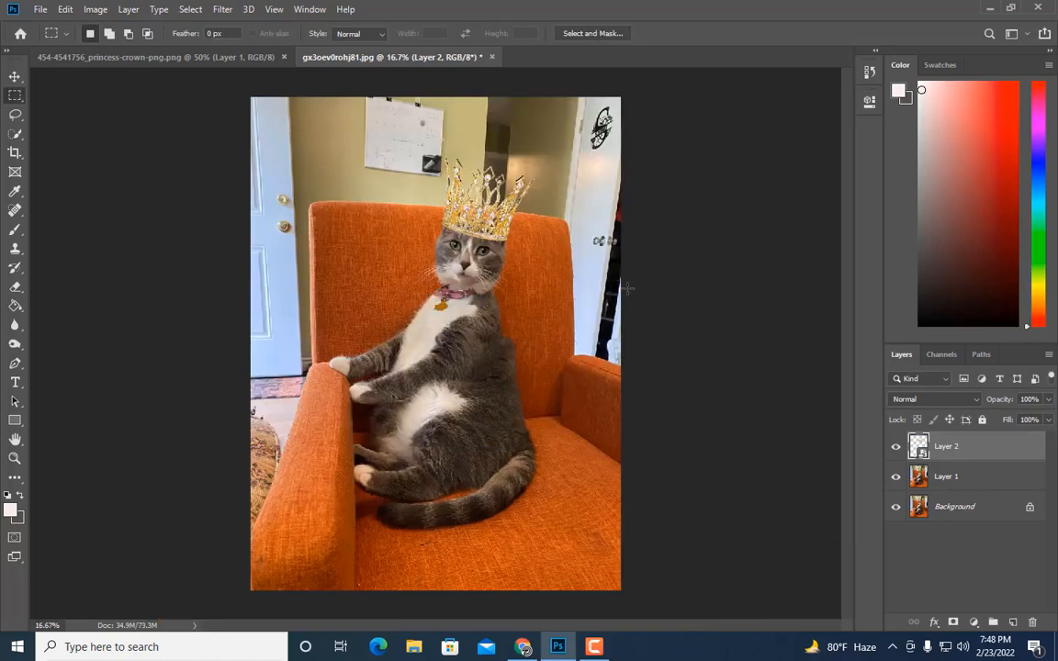
Step: Reopen the crown's transform, rotate it back to about 13.6° and apply it
key("ctrl+plus")
scroll(627, 289, "up", 4)
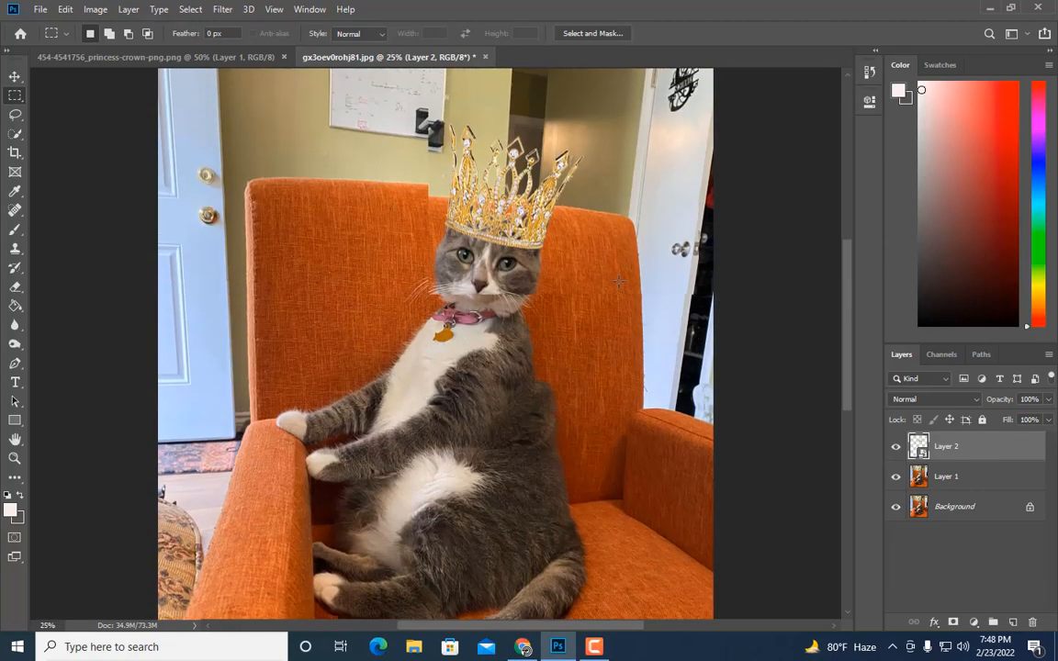
key("ctrl+plus")
scroll(696, 274, "up", 3)
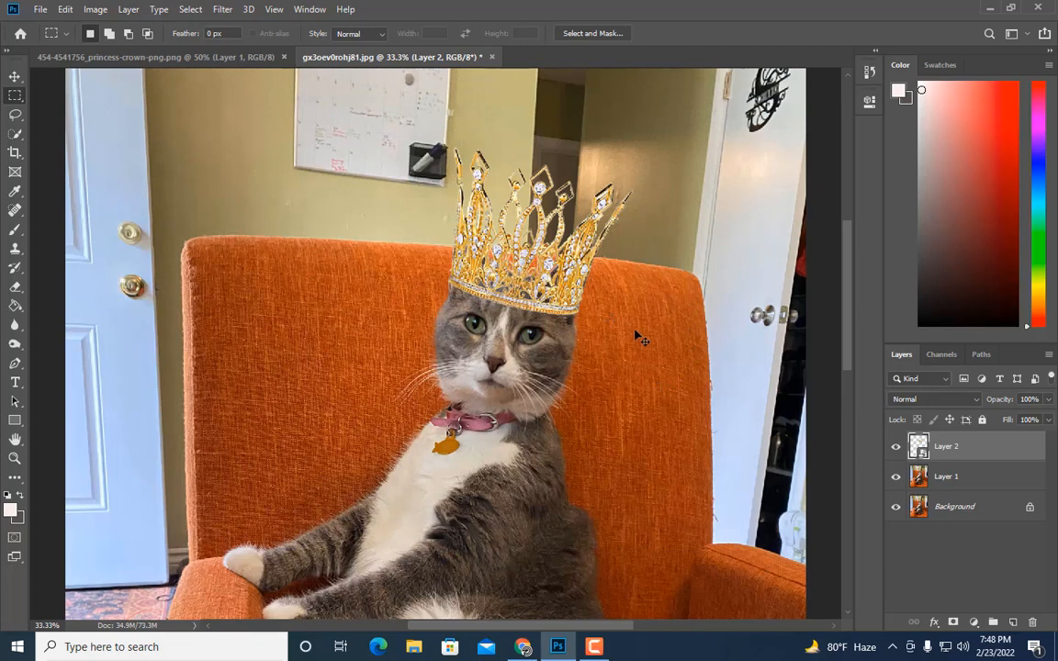
key("ctrl+t")
left_click_drag(645, 331, 645, 332)
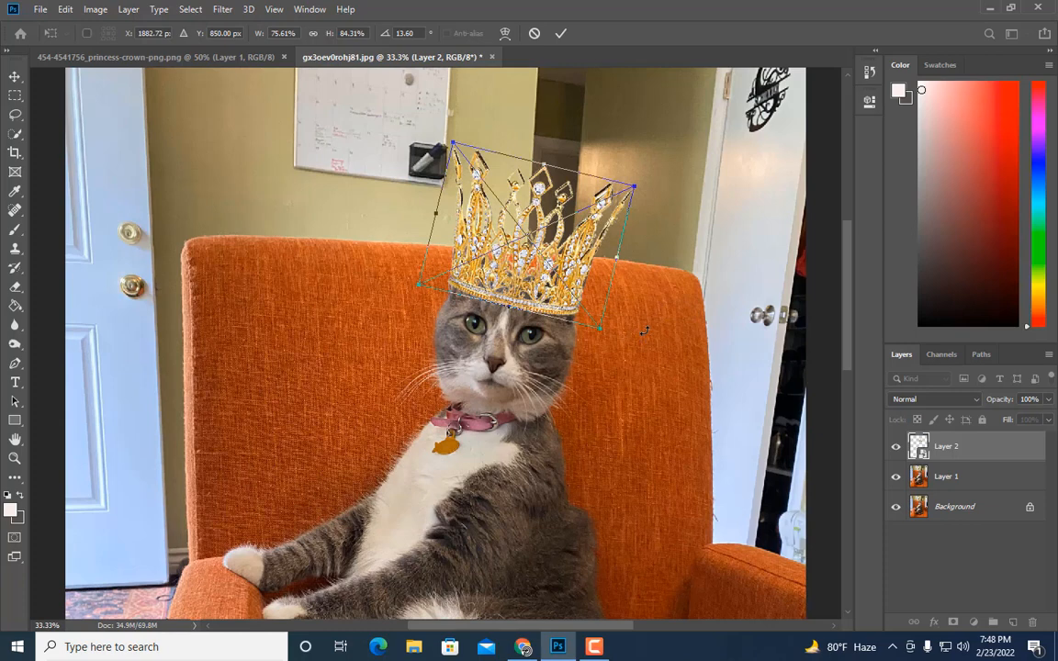
key("Return")
Step: Rotate the crown to about 12.6° and apply the transform
key("ctrl+minus")
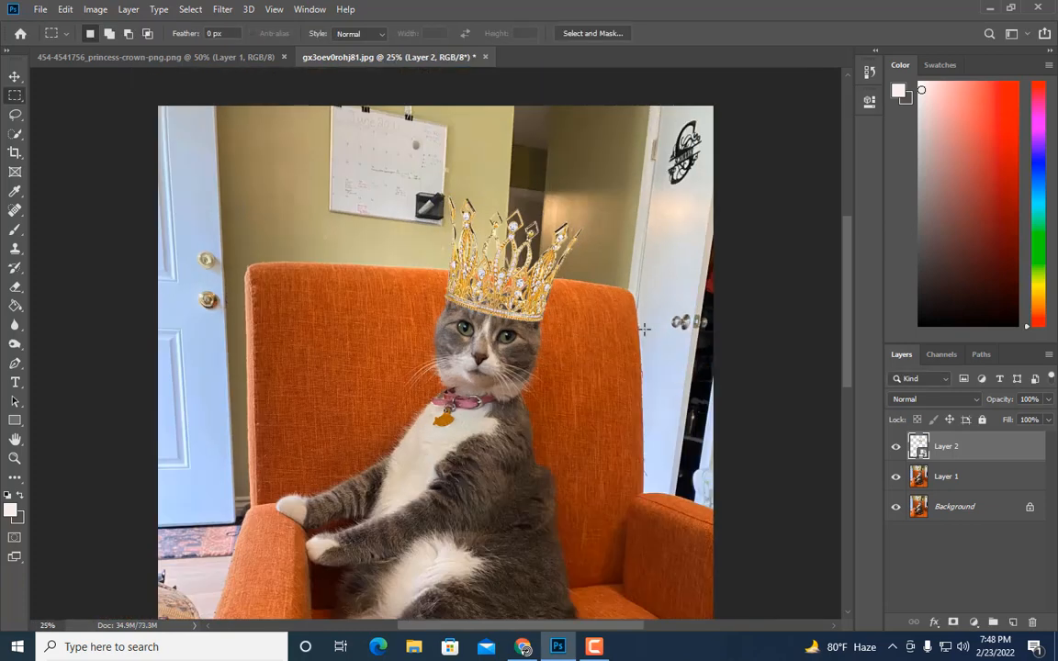
key("ctrl+t")
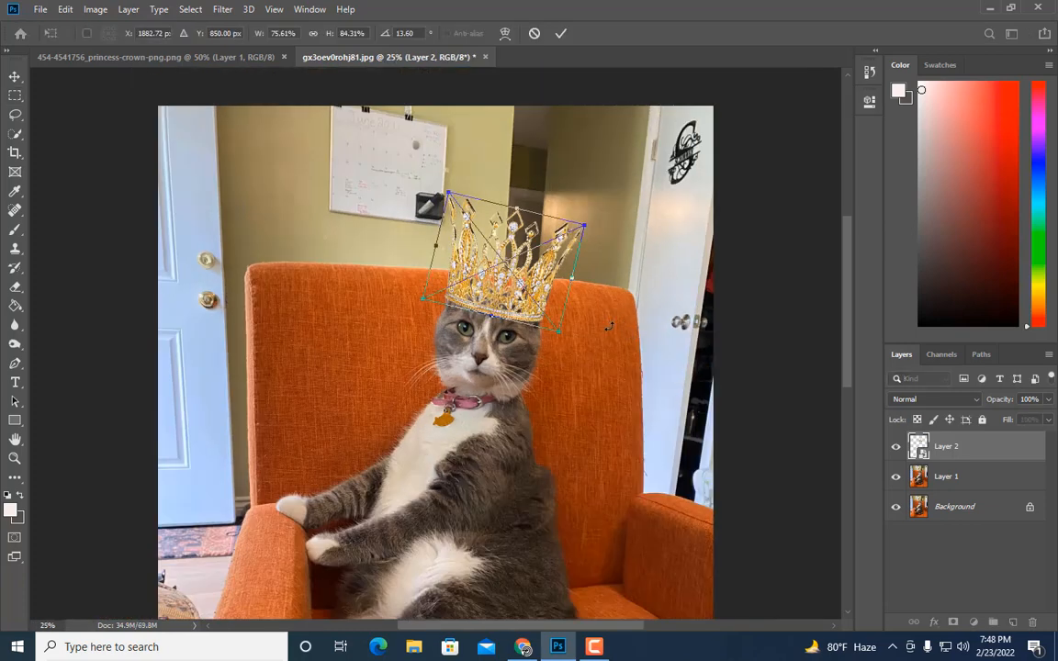
left_click_drag(609, 325, 610, 325)
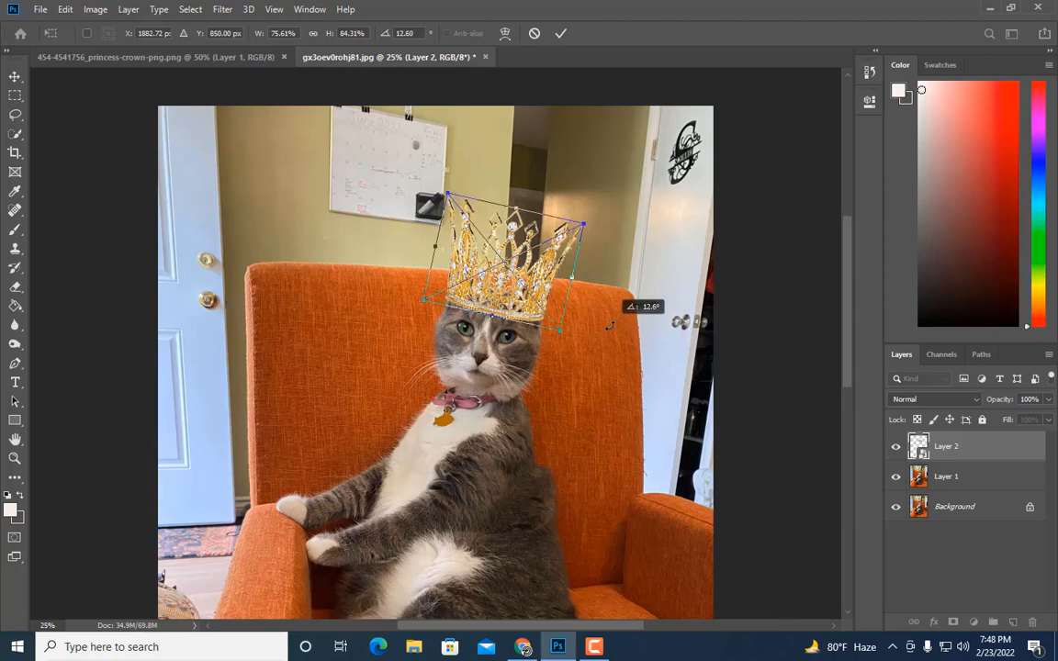
key("Return")
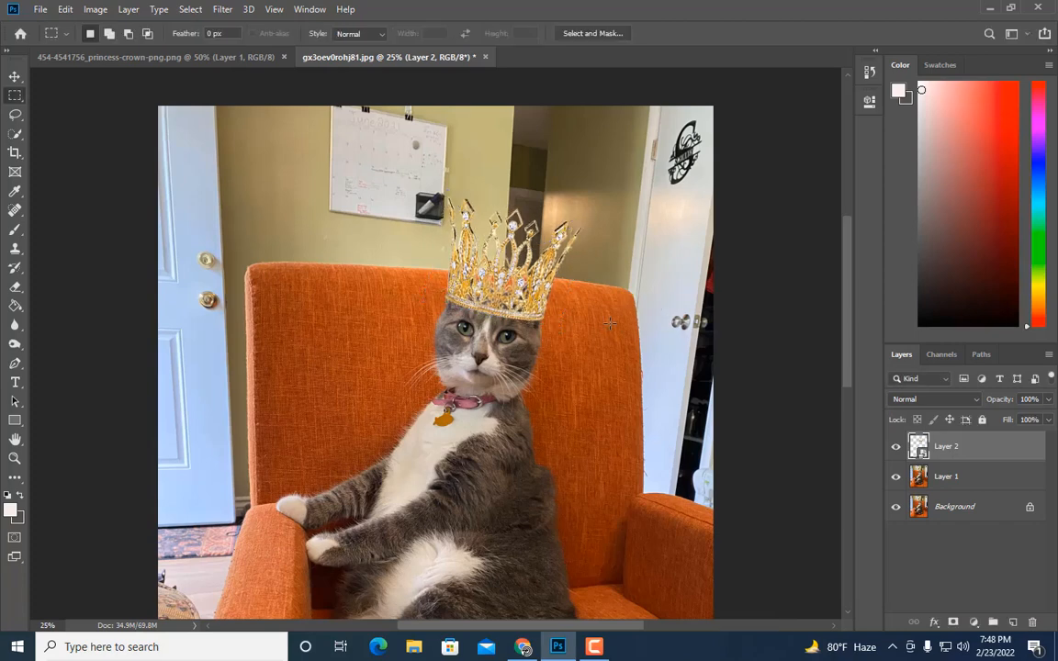
Step: Warp the crown, pulling its lower corners and edges to wrap around the cat's head, and apply the warp
key("ctrl+minus")
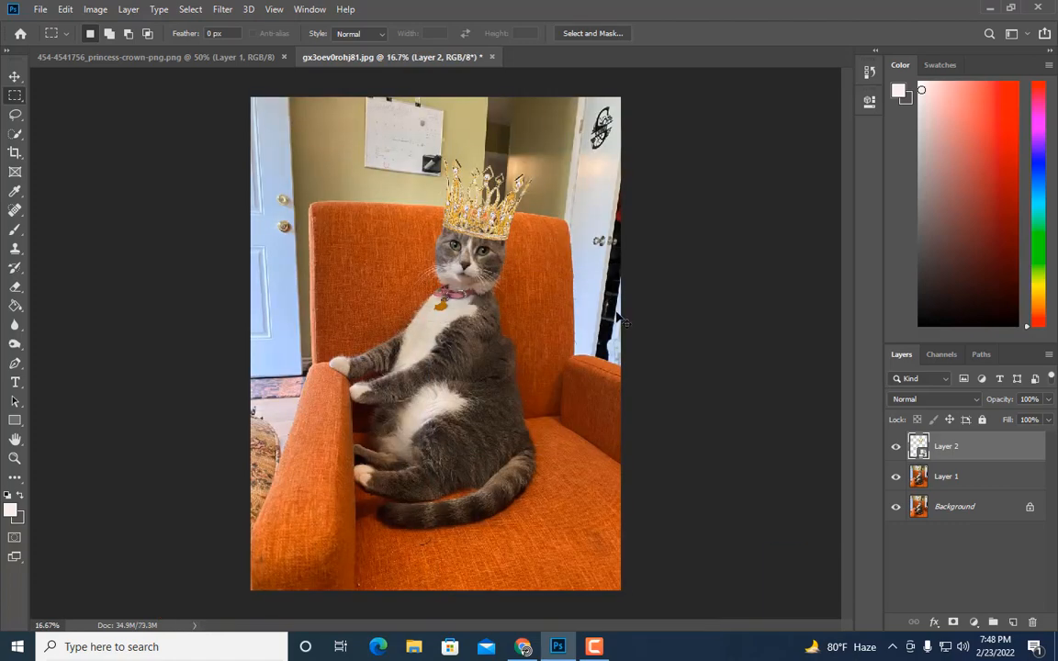
key("ctrl+plus")
scroll(613, 308, "up", 2)
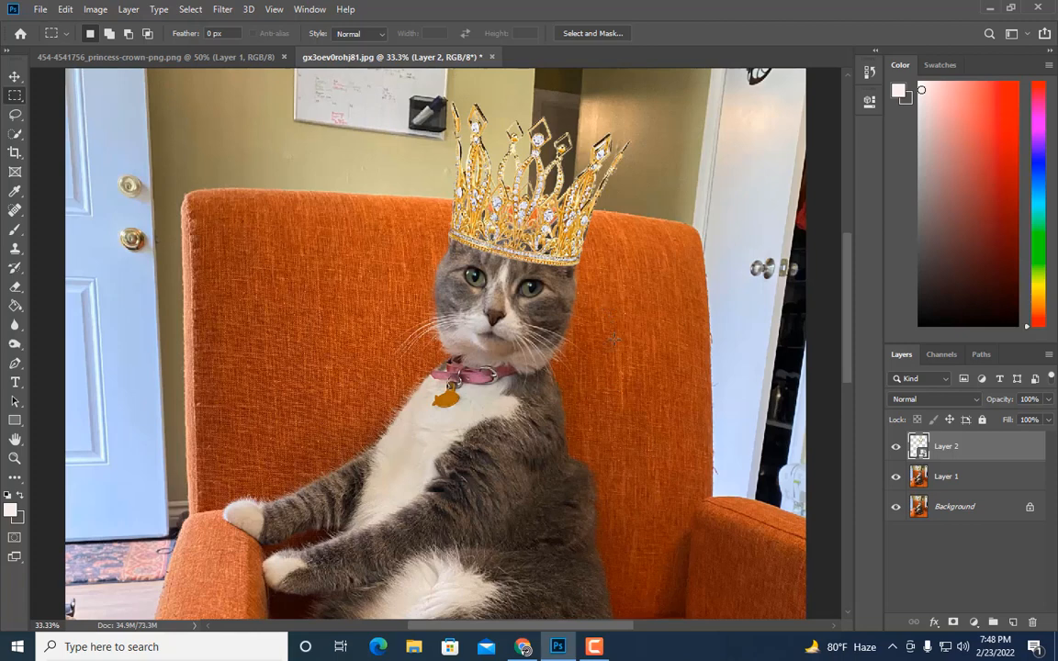
key("ctrl+t")
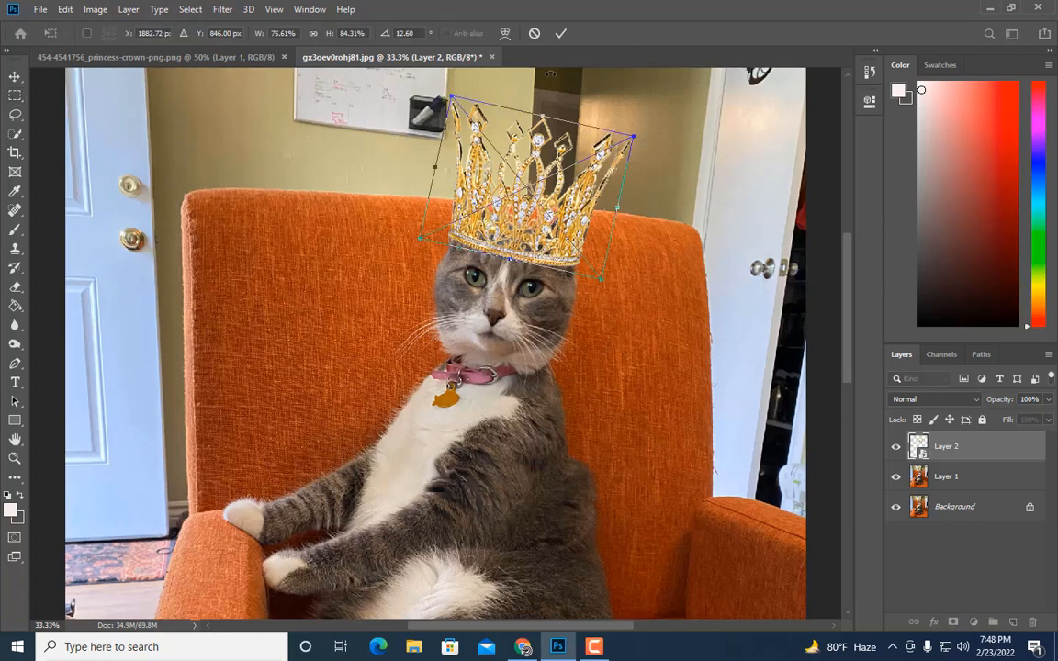
left_click(505, 33)
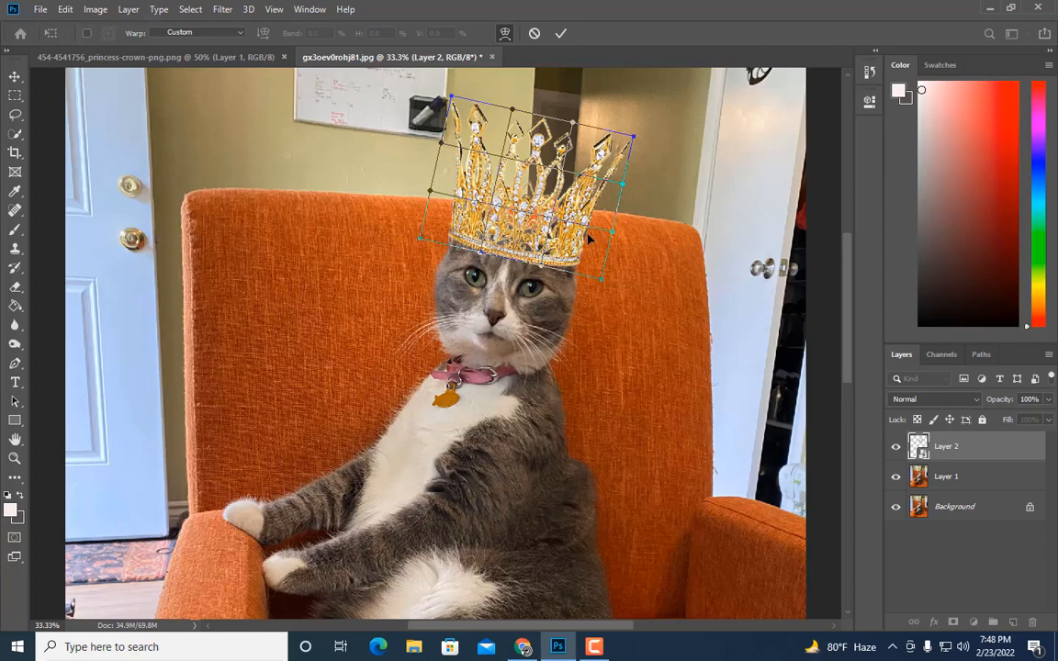
left_click_drag(589, 238, 592, 238)
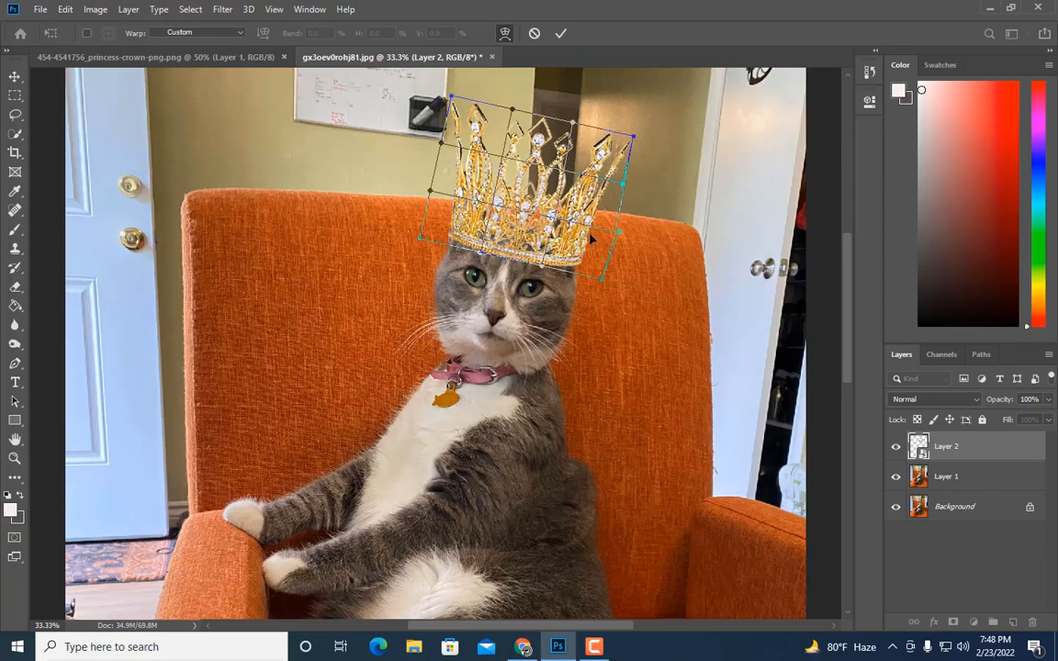
mouse_move(436, 196)
left_mouse_down()
mouse_move(395, 184)
mouse_move(421, 190)
left_mouse_up()
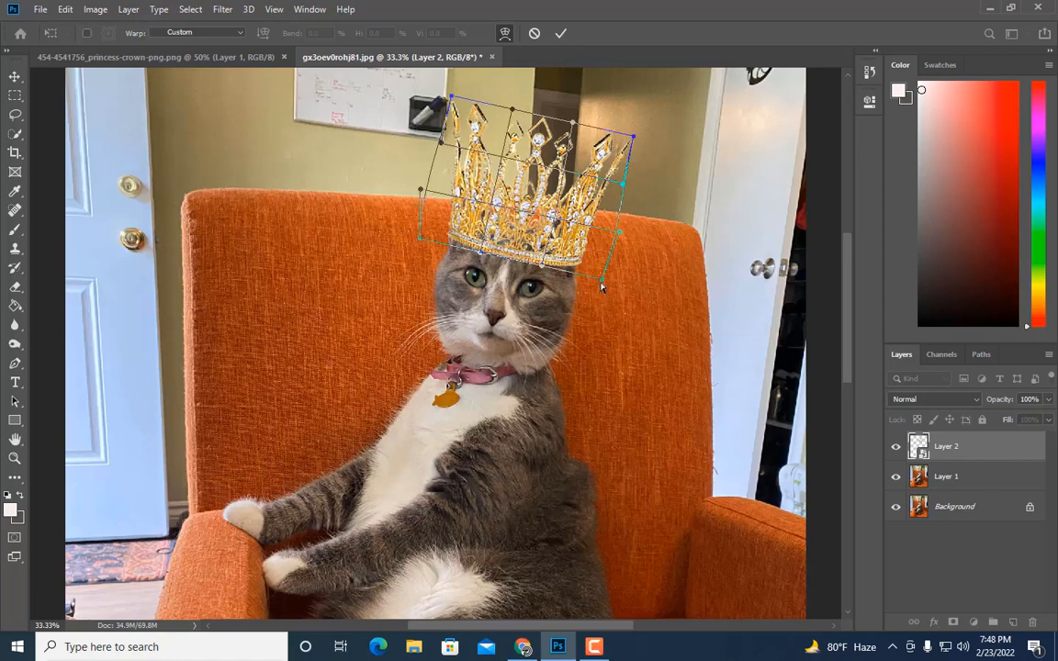
left_click_drag(601, 277, 595, 281)
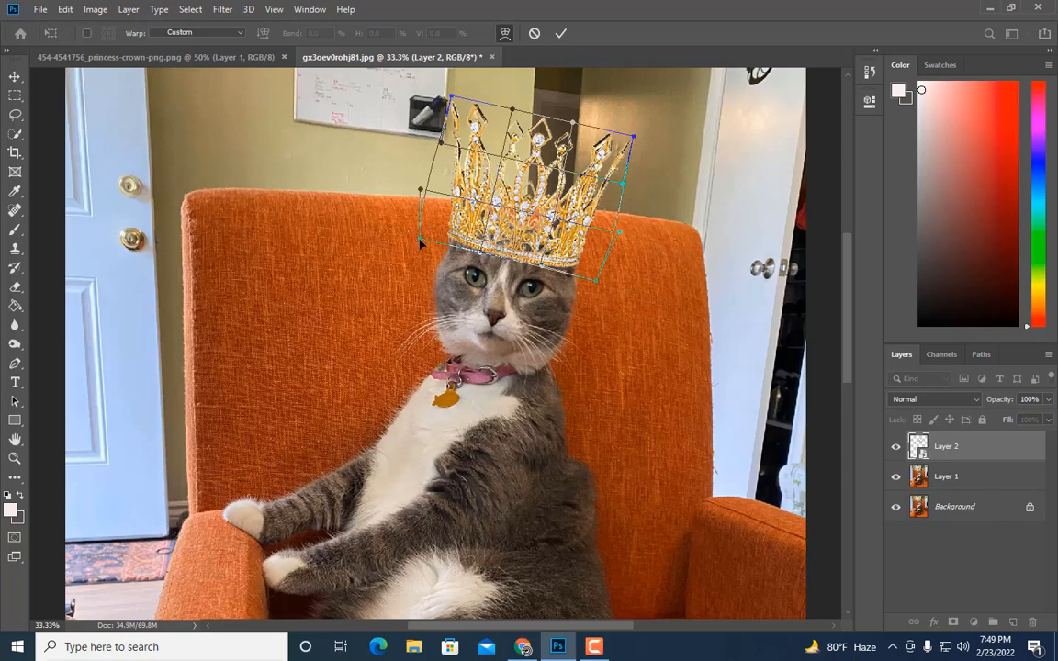
left_click_drag(420, 238, 420, 238)
left_click_drag(415, 242, 416, 240)
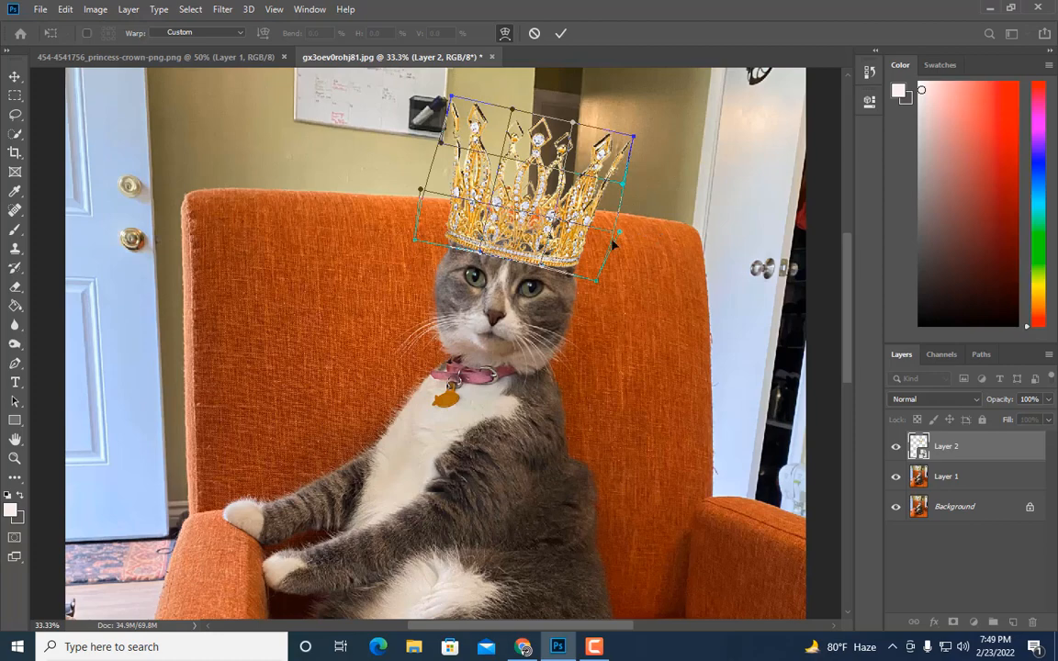
key("Return")
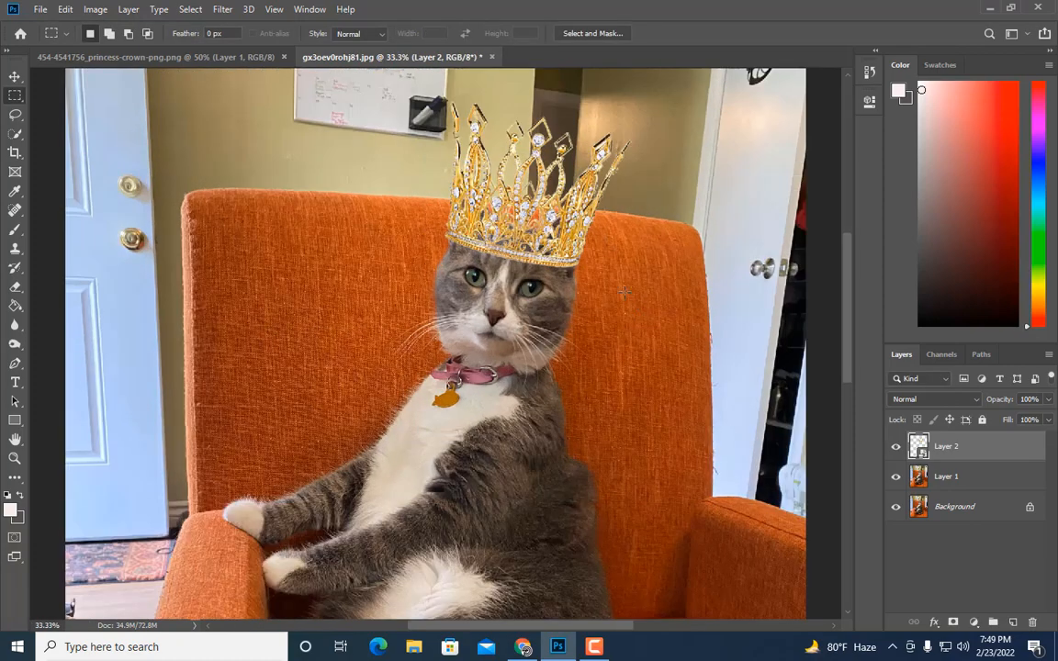
Step: Rasterize the crown layer
right_click(971, 449)
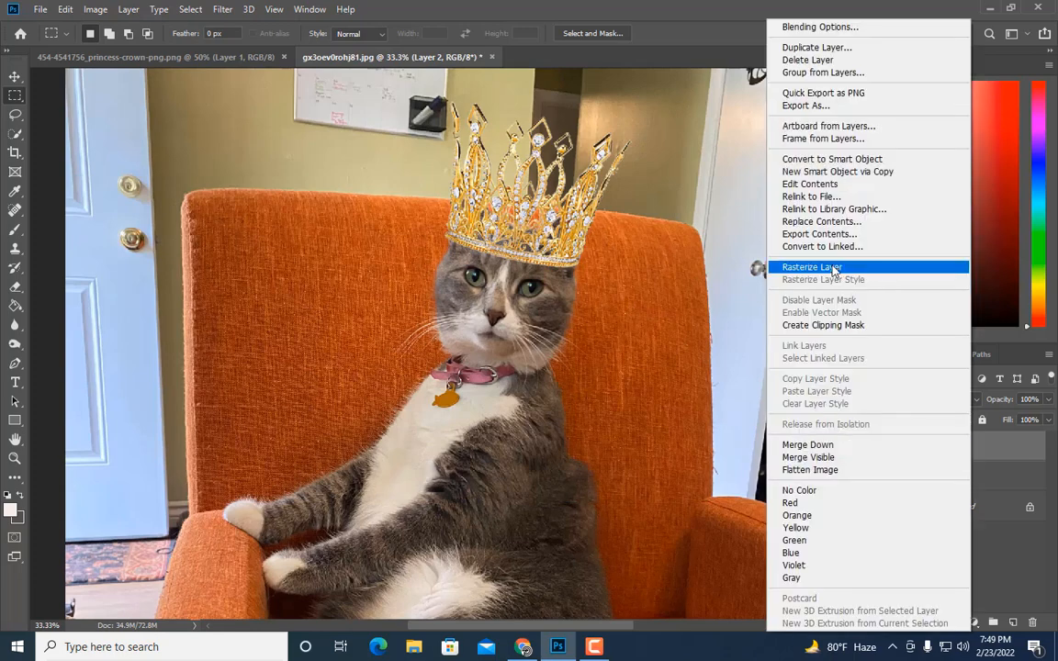
left_click(898, 272)
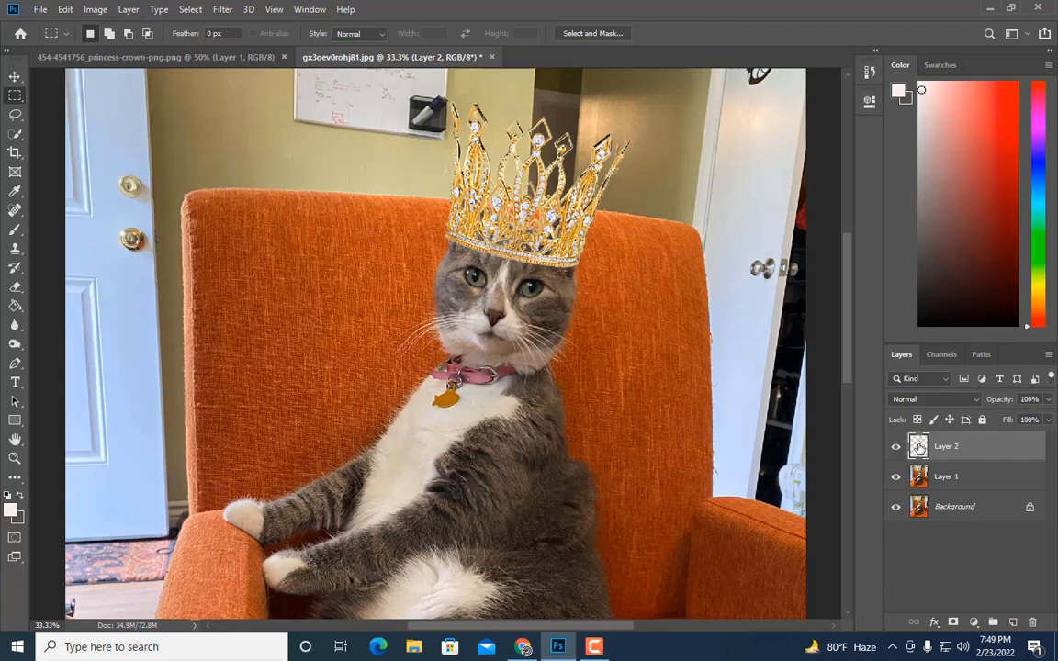
Step: Lasso a loose region around the top of the cat's head on Layer 1 and copy it to a new layer
left_click(944, 478)
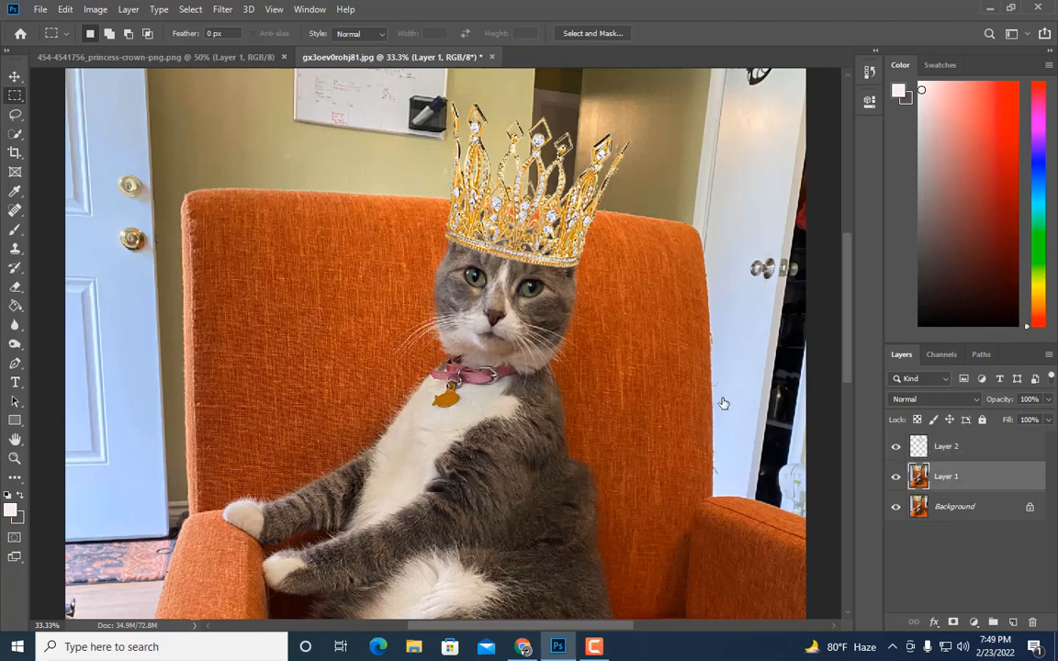
left_click(15, 113)
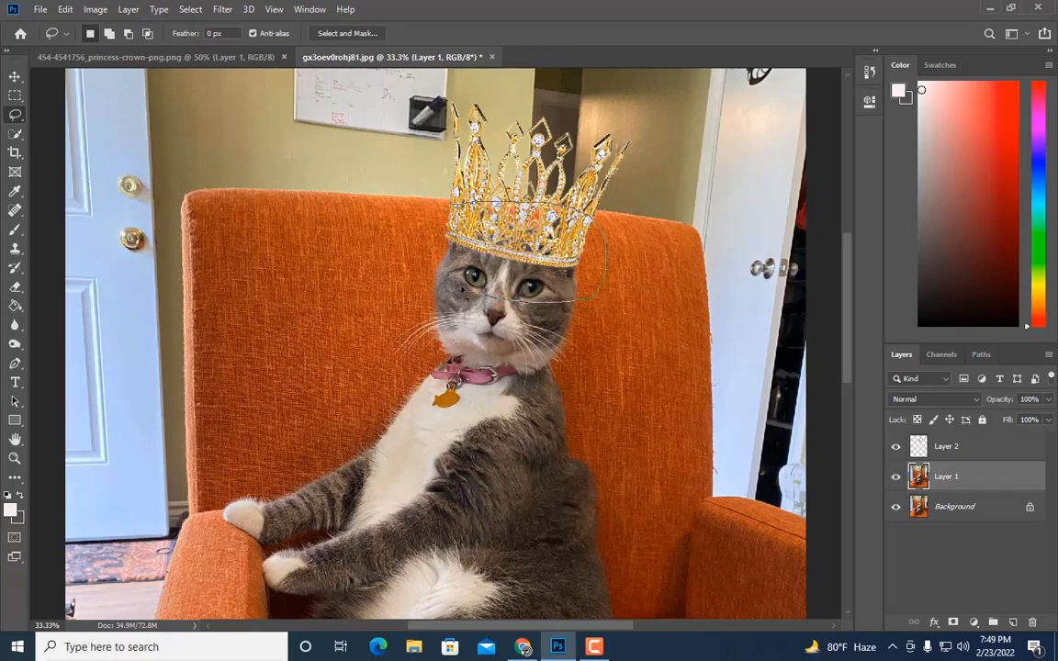
left_click_drag(463, 290, 449, 205)
key("ctrl+j")
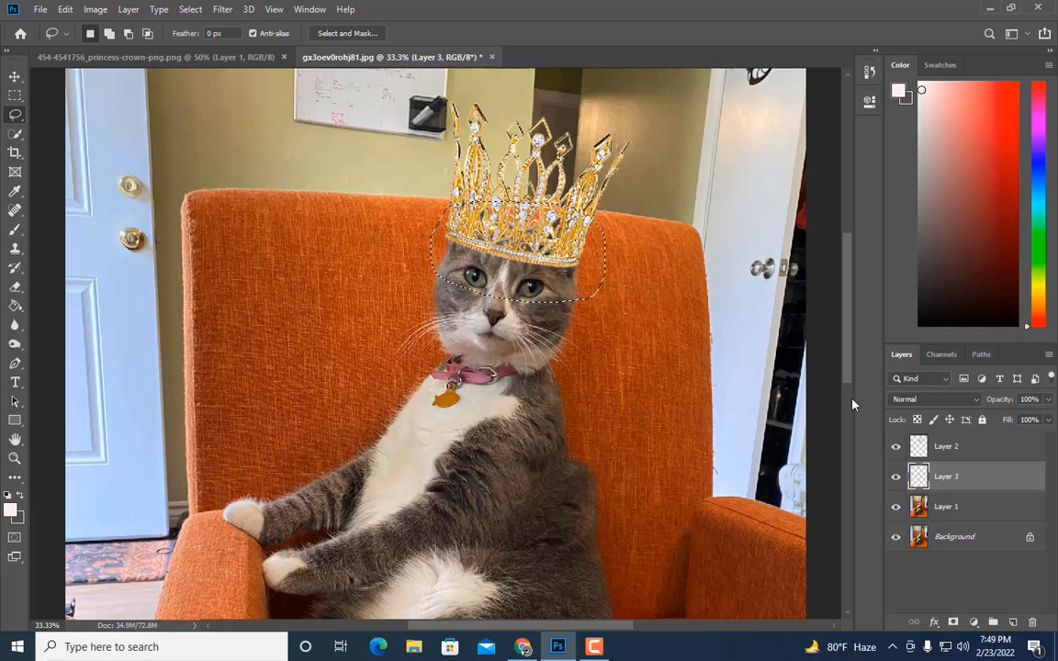
Step: Darken the copied head layer with Curves, pulling the midpoint down to an output of about 53
left_click(95, 9)
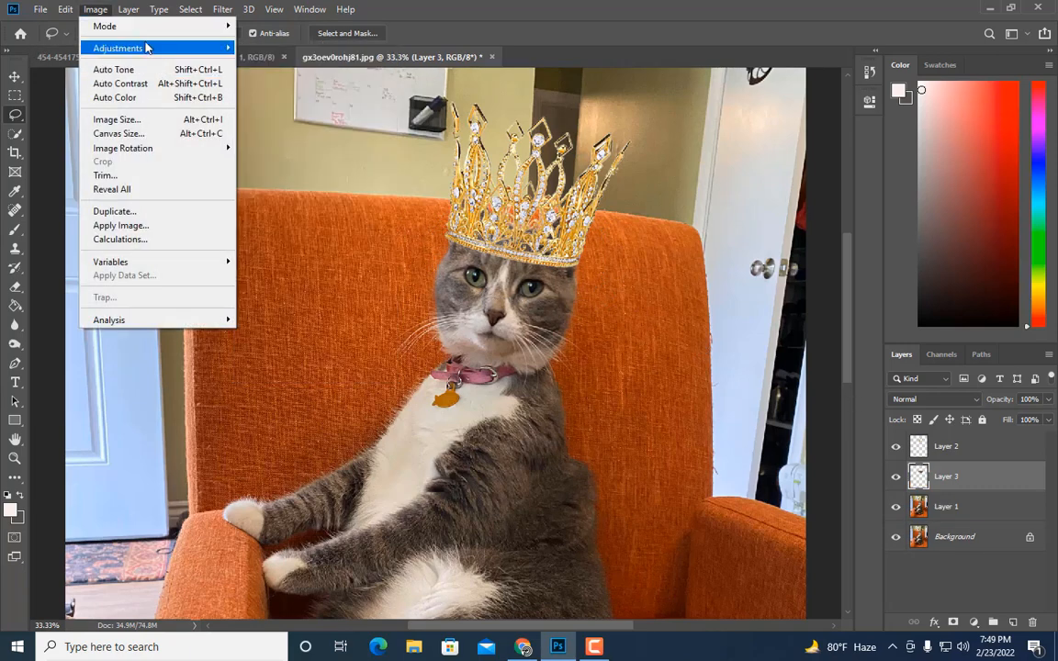
mouse_move(147, 48)
left_click(276, 76)
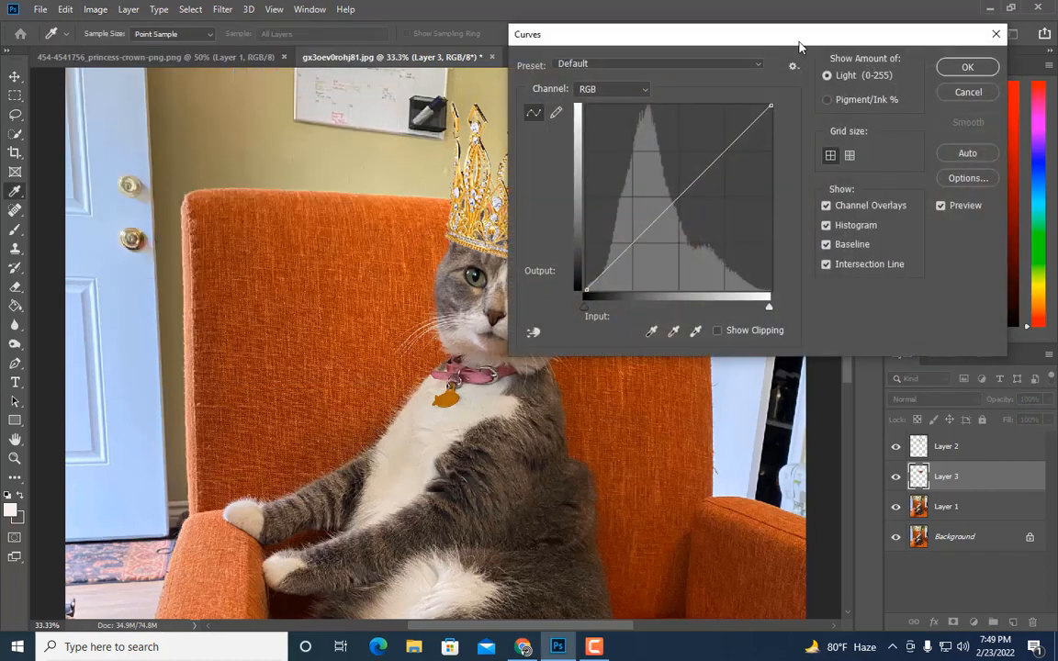
left_click_drag(799, 42, 953, 19)
left_click_drag(830, 180, 831, 226)
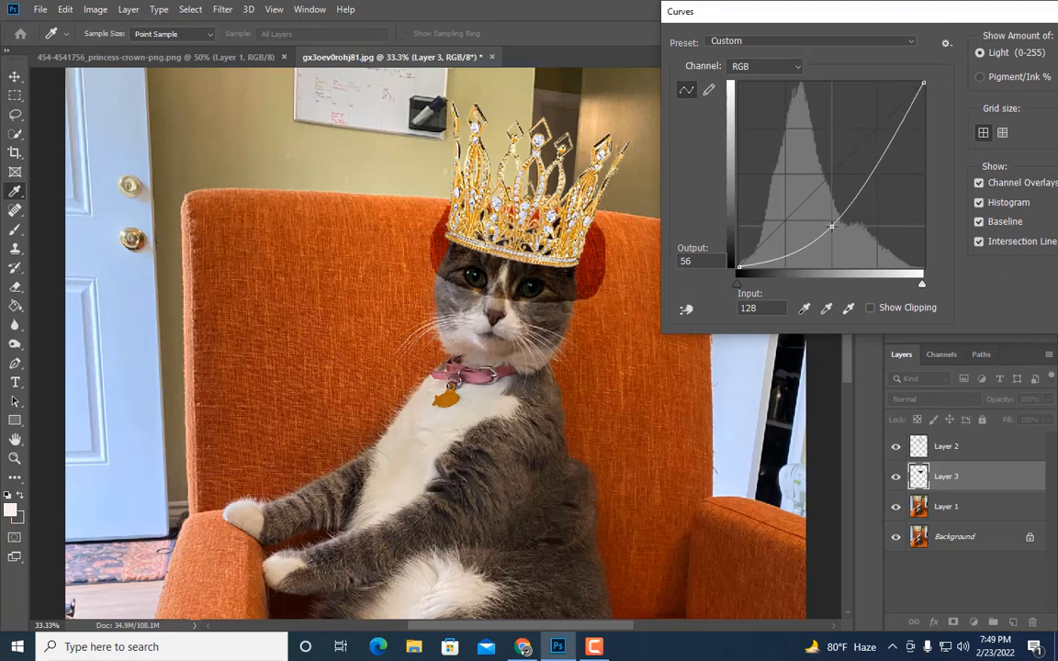
left_click_drag(878, 14, 740, 43)
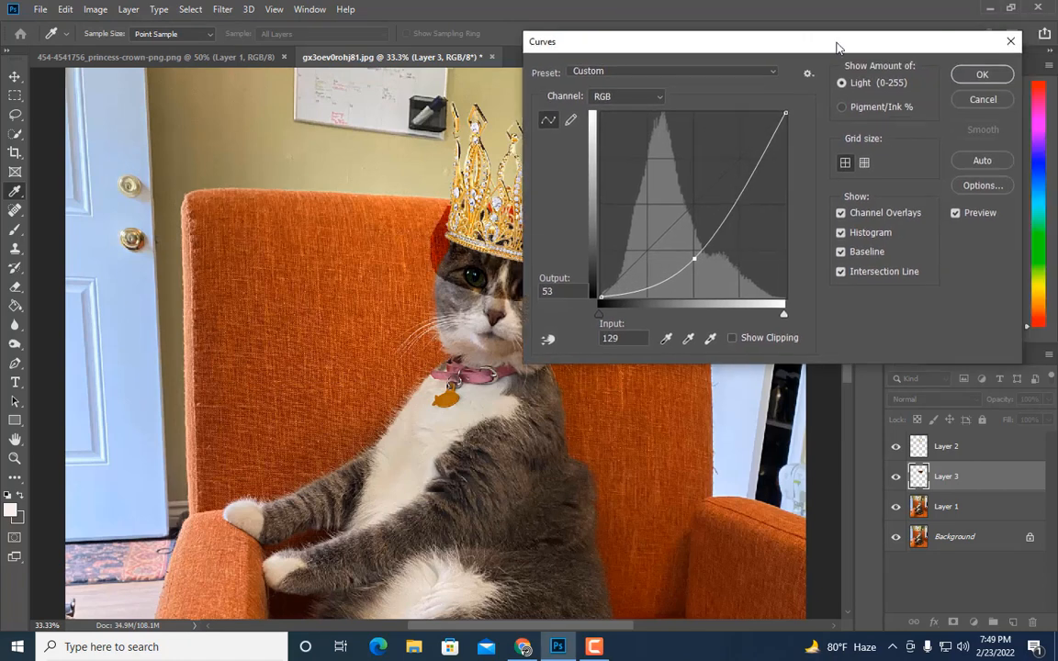
left_click(981, 73)
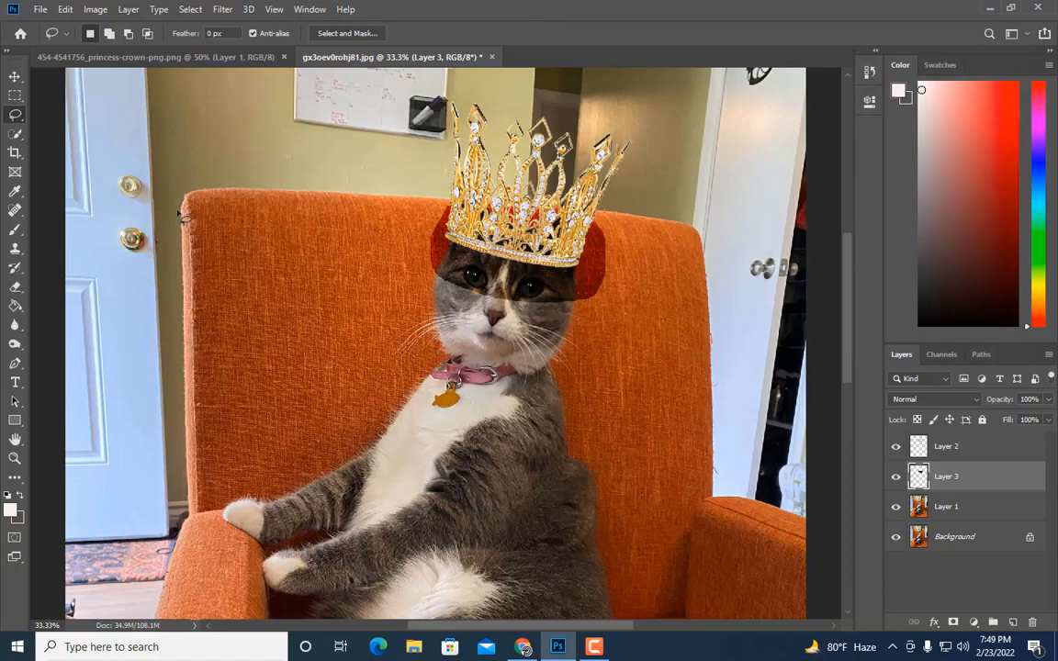
Step: Add a layer mask to the darkened head layer and invert it to black to hide it
left_click(15, 286)
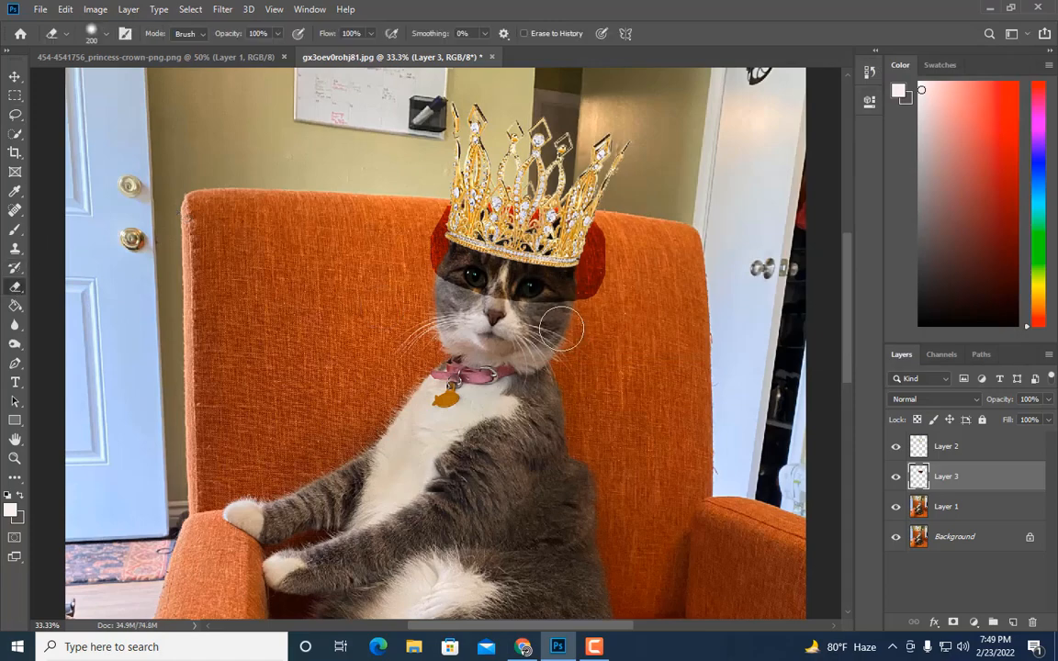
key("ctrl+plus")
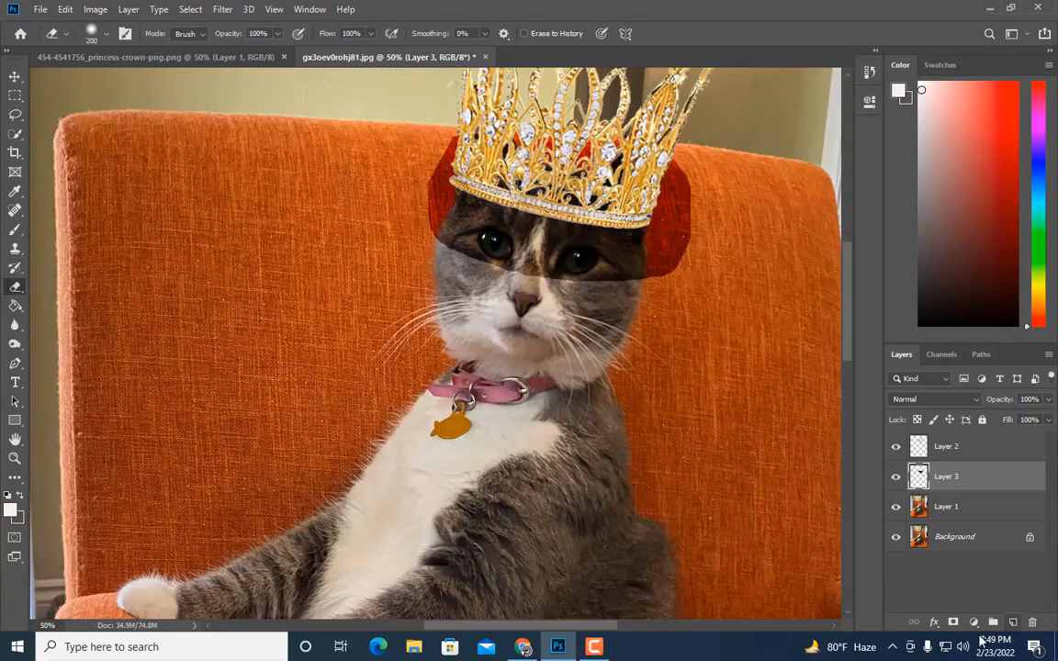
left_click(953, 622)
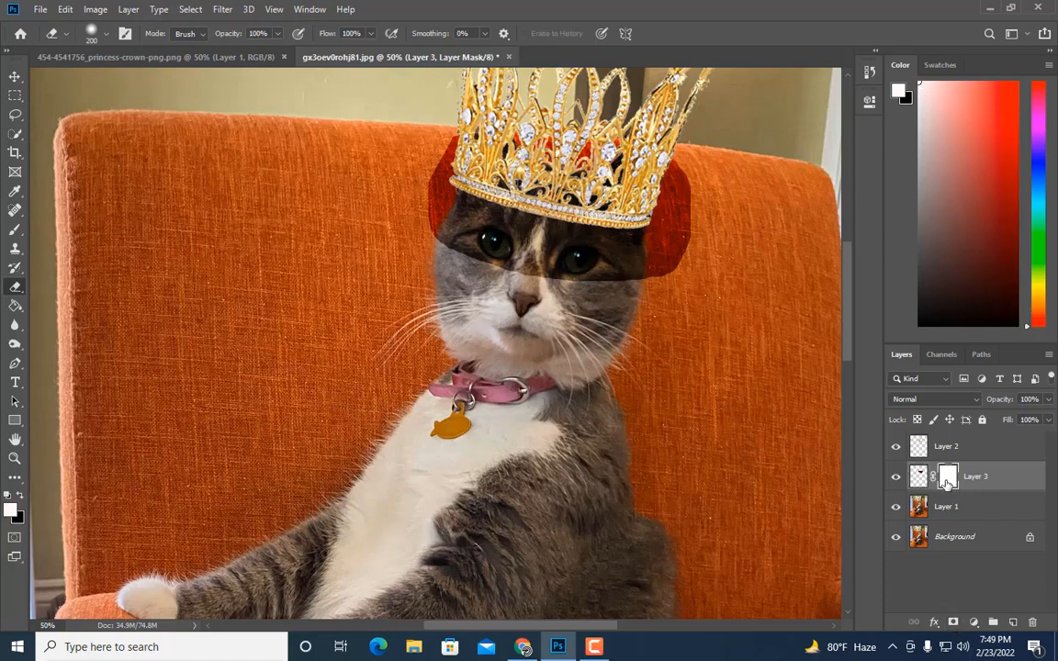
key("ctrl+i")
Step: With a white brush, paint on the mask along the crown's lower band to reveal the darkened shadow
left_click(15, 229)
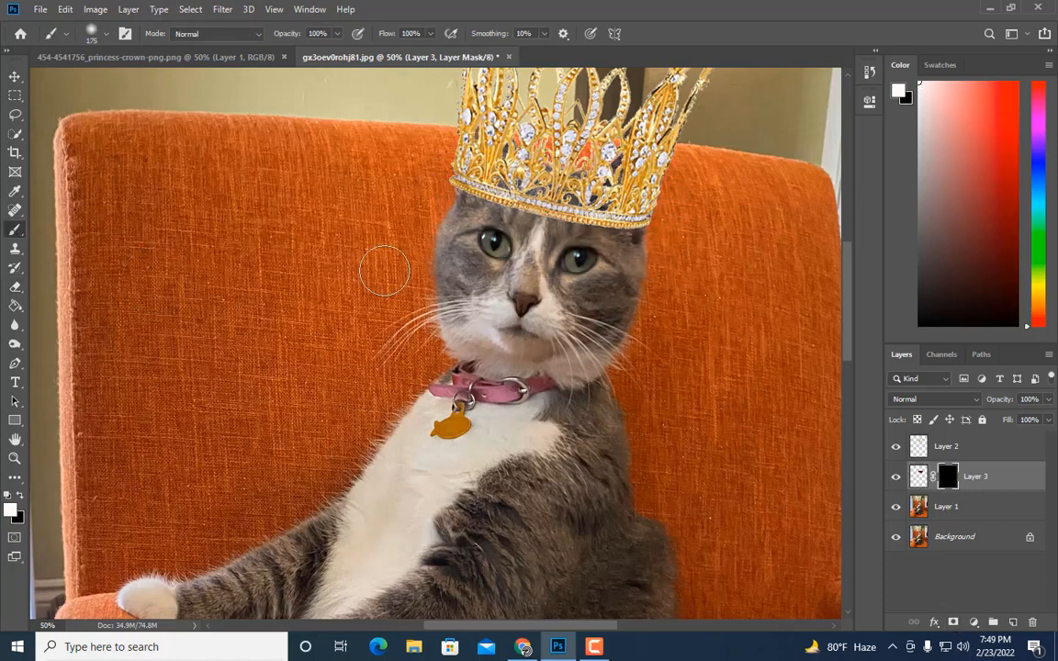
key("bracketleft")
key("bracketleft")
key("bracketleft")
key("bracketleft")
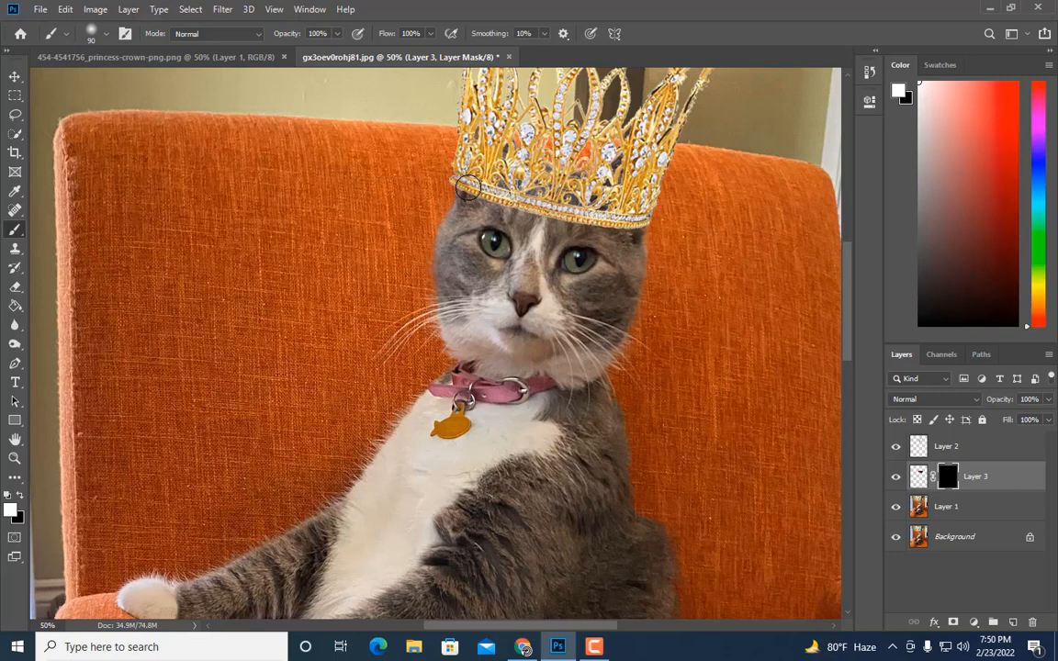
key("bracketright")
key("bracketright")
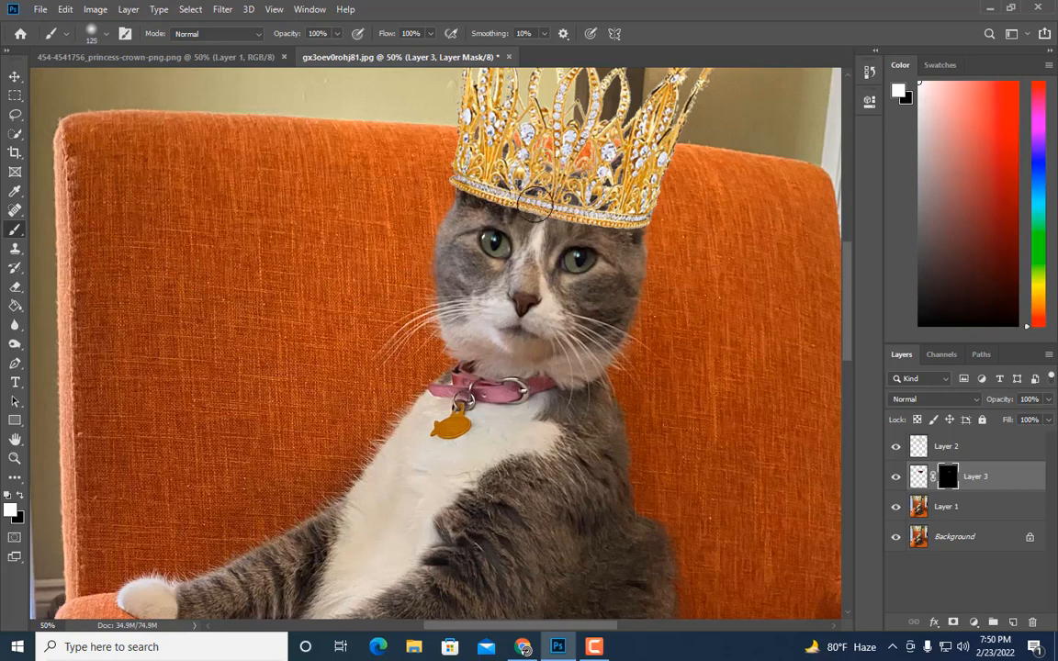
key("bracketleft")
left_click_drag(491, 184, 614, 219)
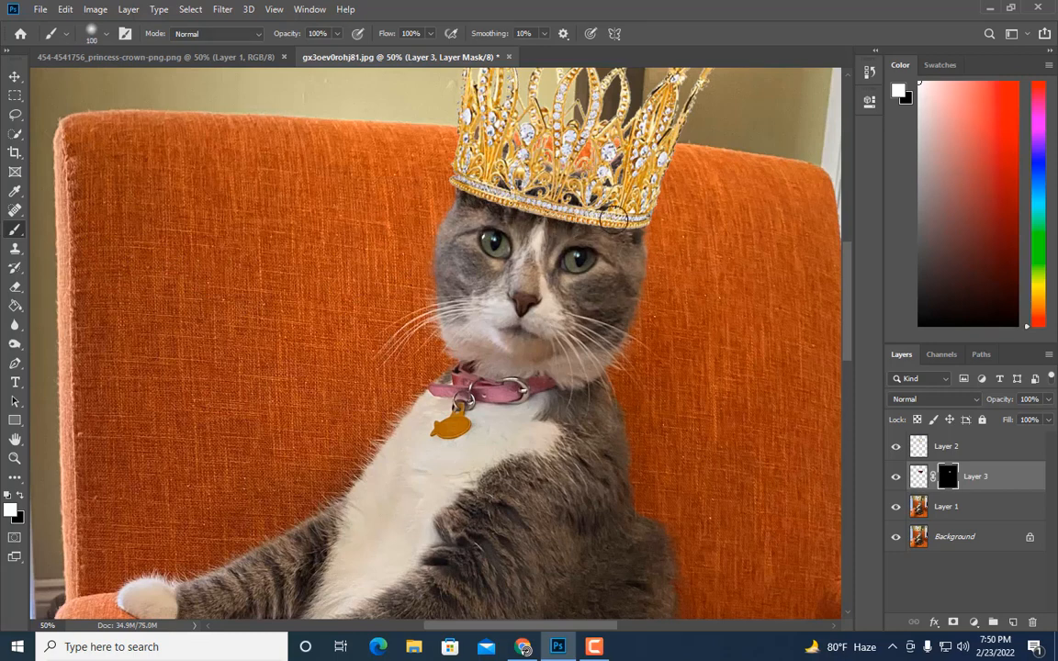
Step: Switch to the Eraser and erase a small area of the mask beneath the crown's centre
key("bracketleft")
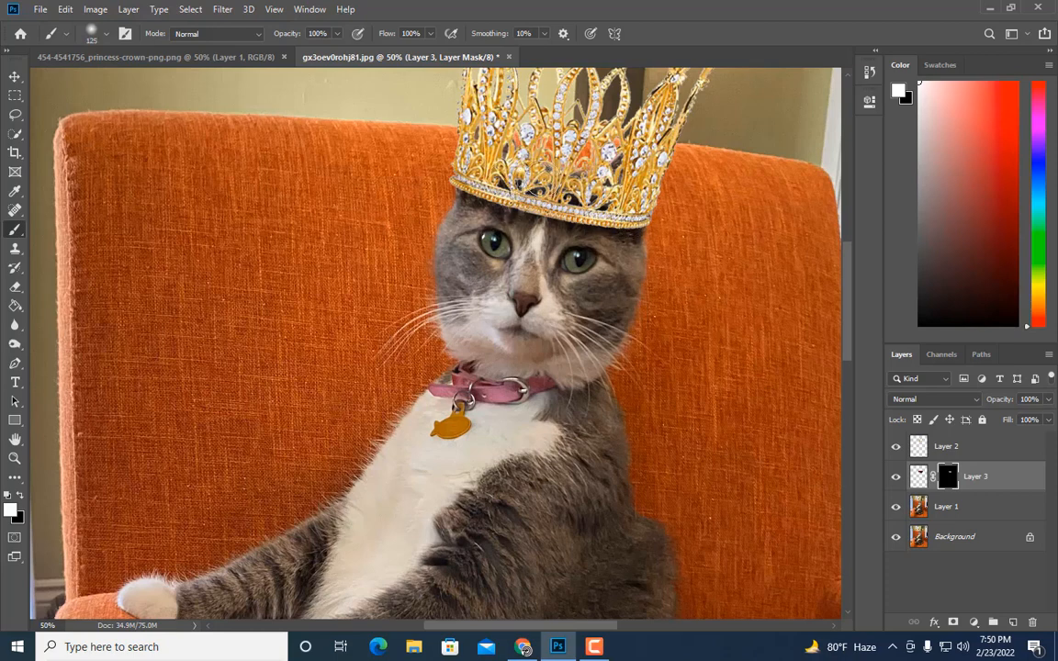
key("bracketright")
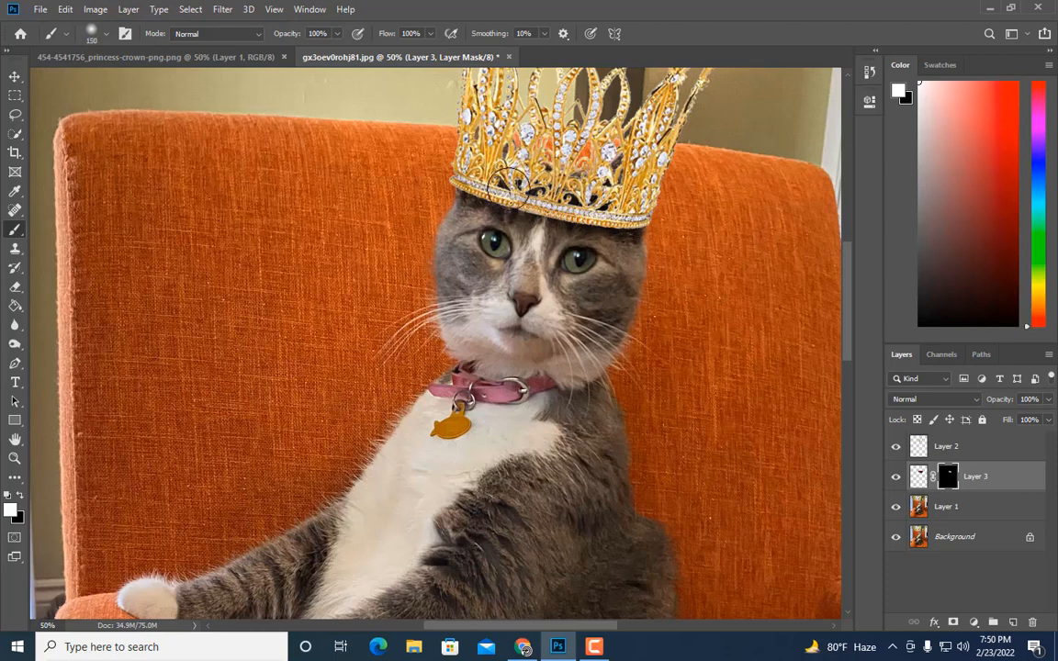
key("bracketright")
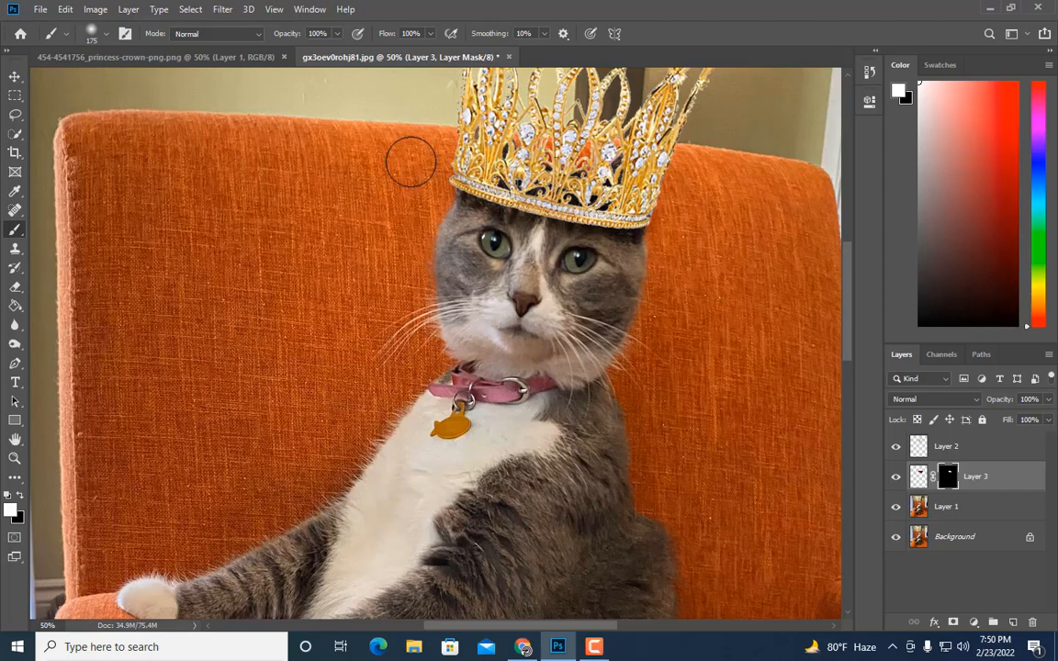
key("ctrl+minus")
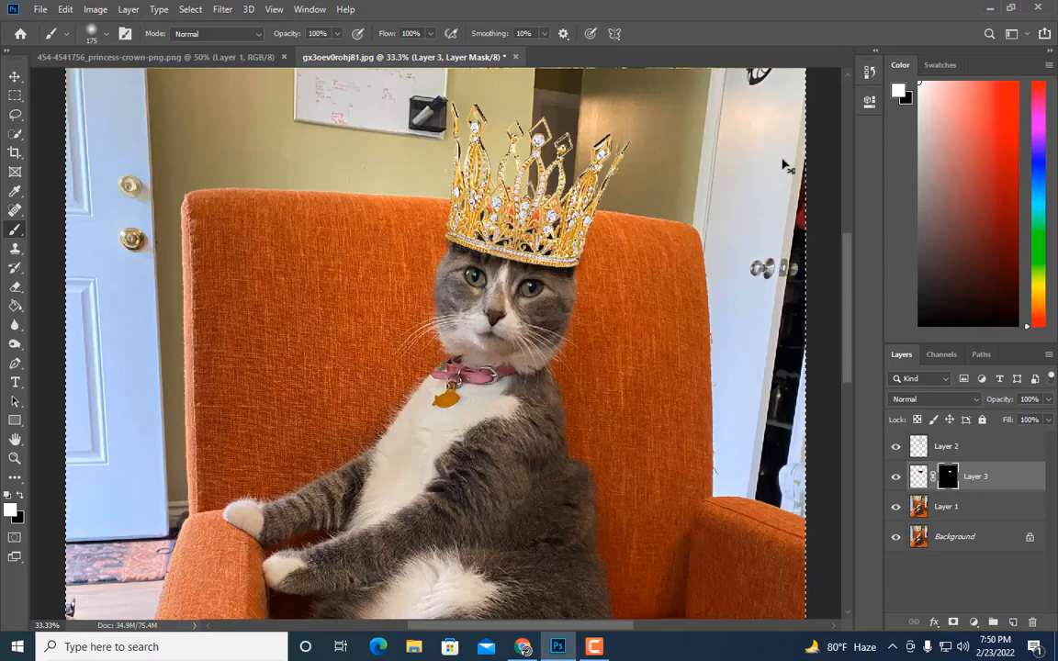
key("ctrl+plus")
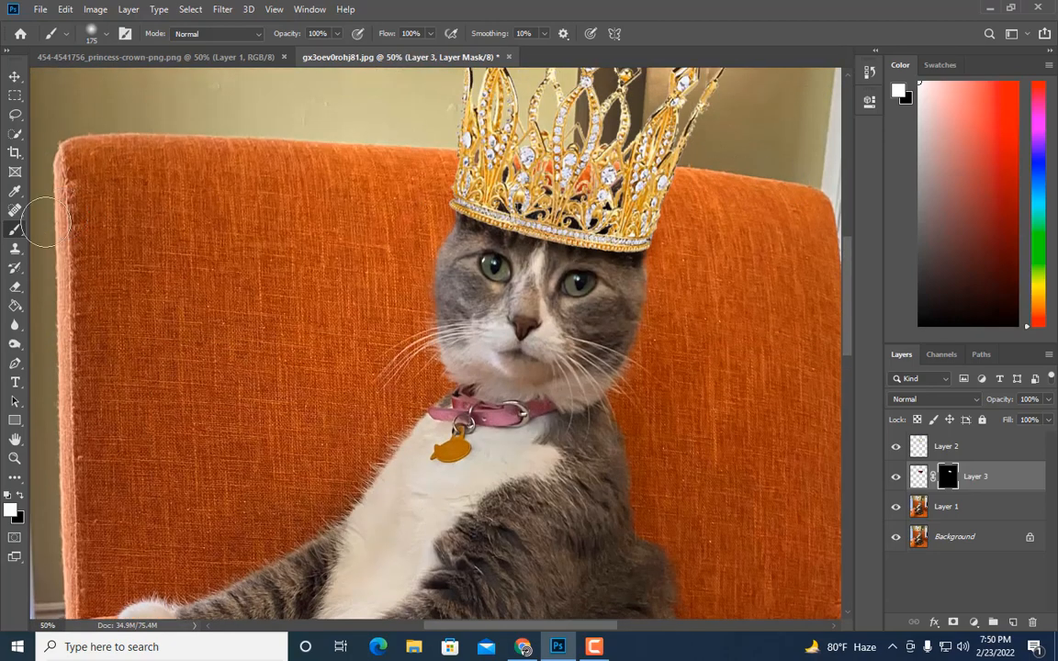
left_click(16, 291)
scroll(395, 225, "up", 2)
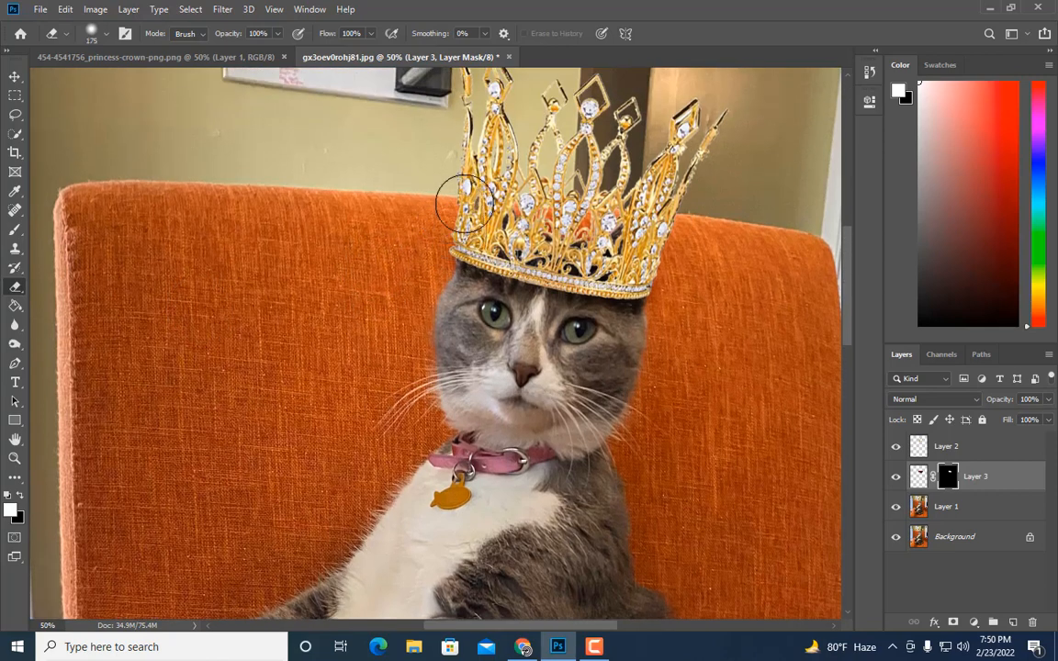
mouse_move(558, 190)
left_mouse_down()
mouse_move(656, 200)
mouse_move(661, 228)
mouse_move(705, 230)
mouse_move(668, 229)
mouse_move(553, 186)
left_mouse_up()
key("bracketright")
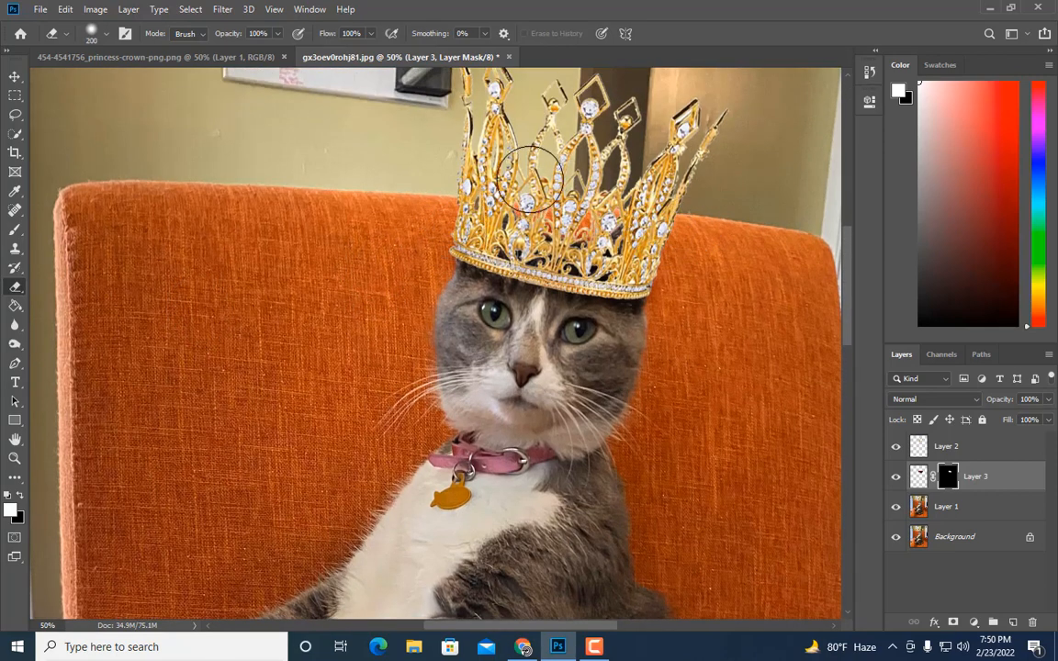
key("bracketleft")
key("bracketleft")
key("bracketleft")
key("bracketleft")
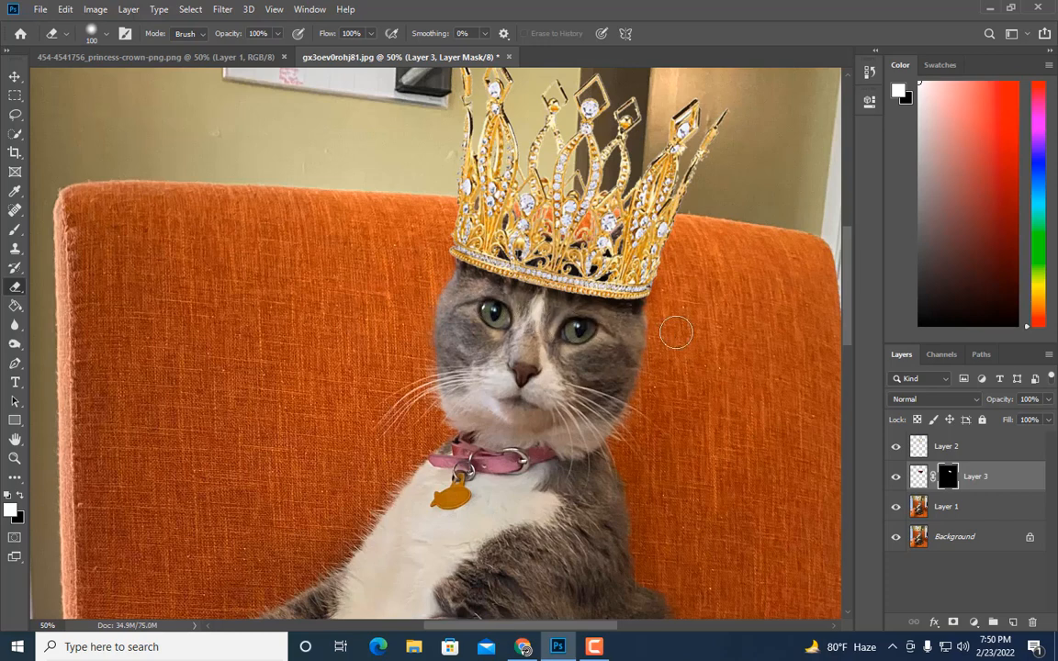
key("bracketright")
key("bracketright")
key("ctrl+minus")
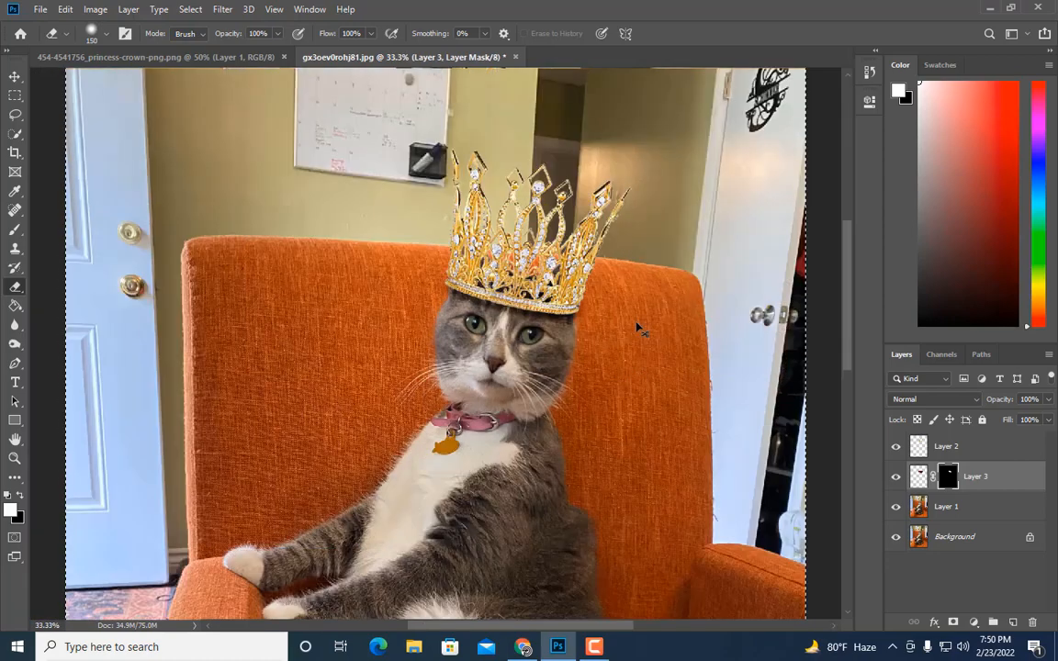
key("ctrl+plus")
key("ctrl+plus")
key("bracketleft")
key("bracketleft")
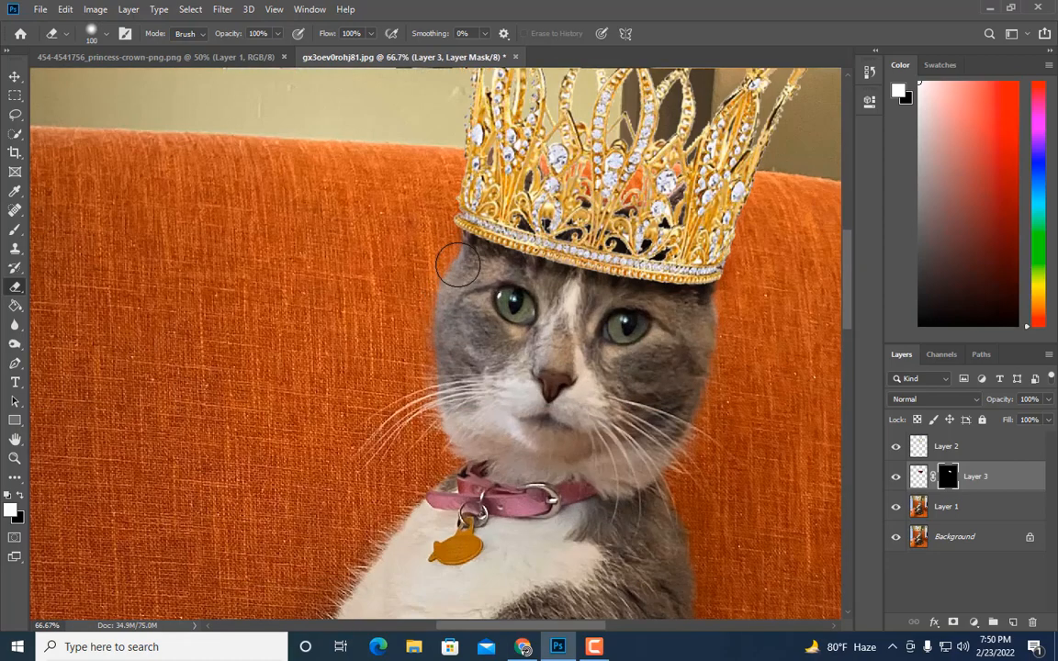
key("bracketleft")
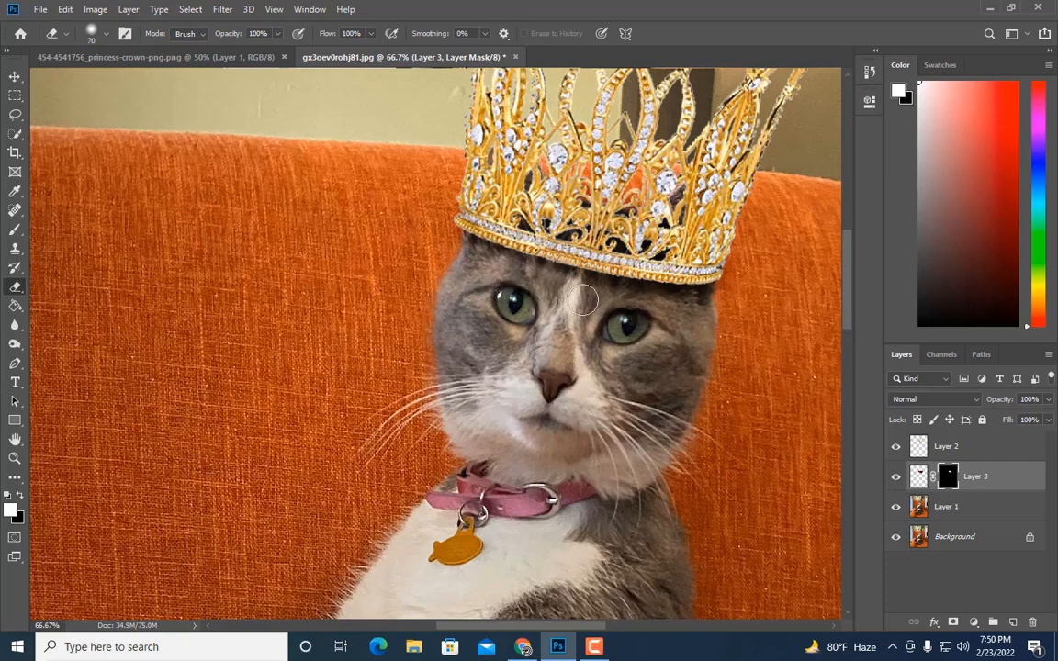
key("bracketright")
key("bracketright")
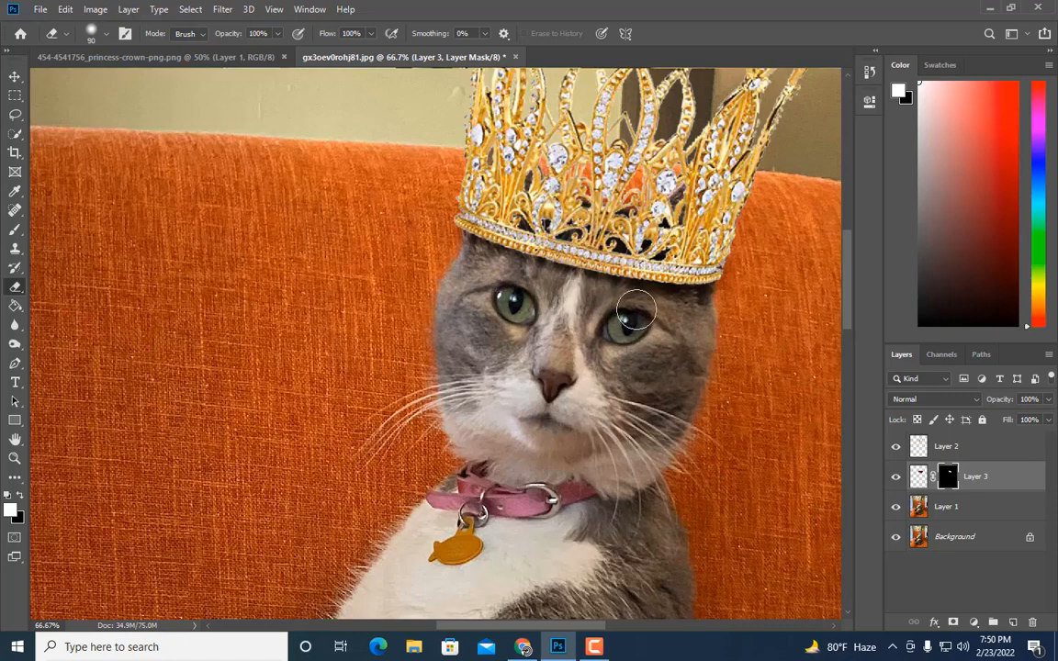
key("ctrl+minus")
key("ctrl+minus")
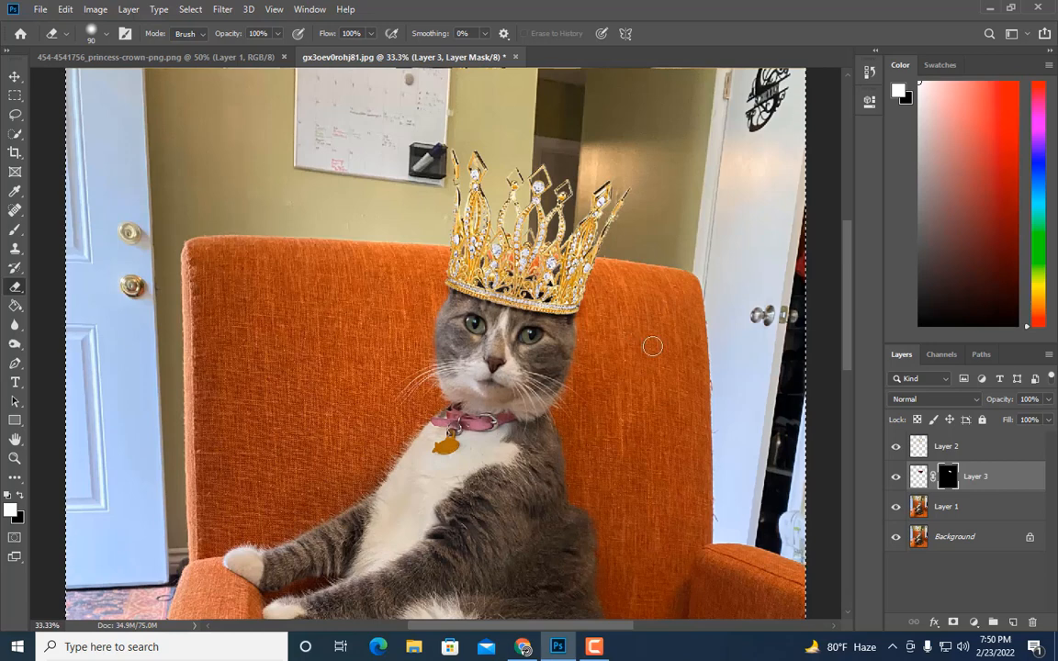
Step: Toggle the darkened head layer's visibility repeatedly to compare the image with and without the shadow
left_click(896, 481)
left_click(895, 482)
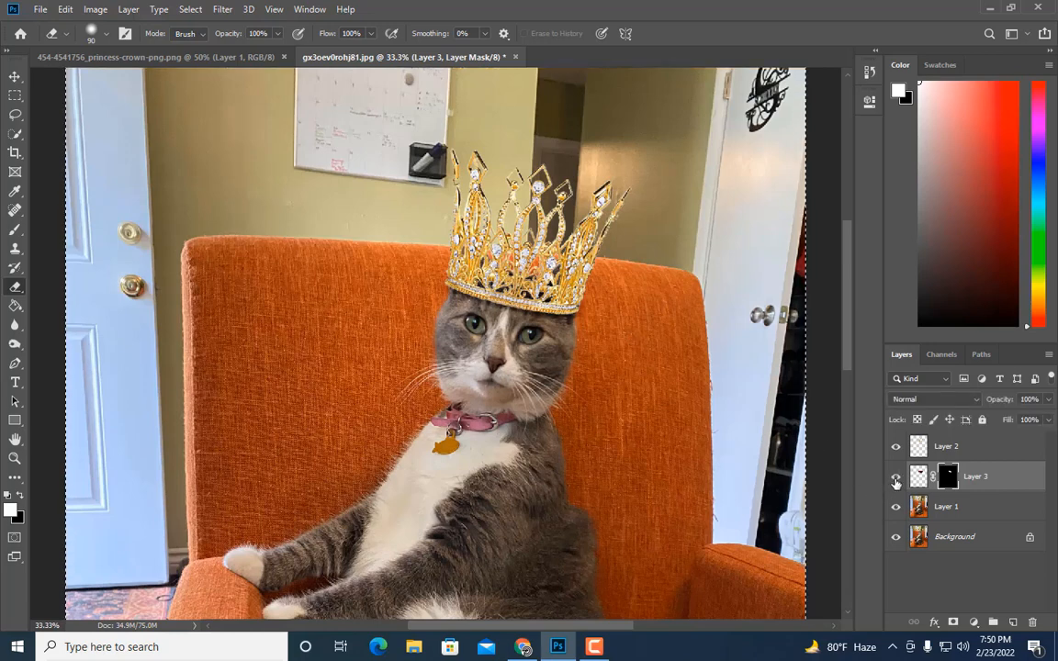
left_click(896, 482)
left_click(896, 481)
left_click(895, 482)
left_click(895, 482)
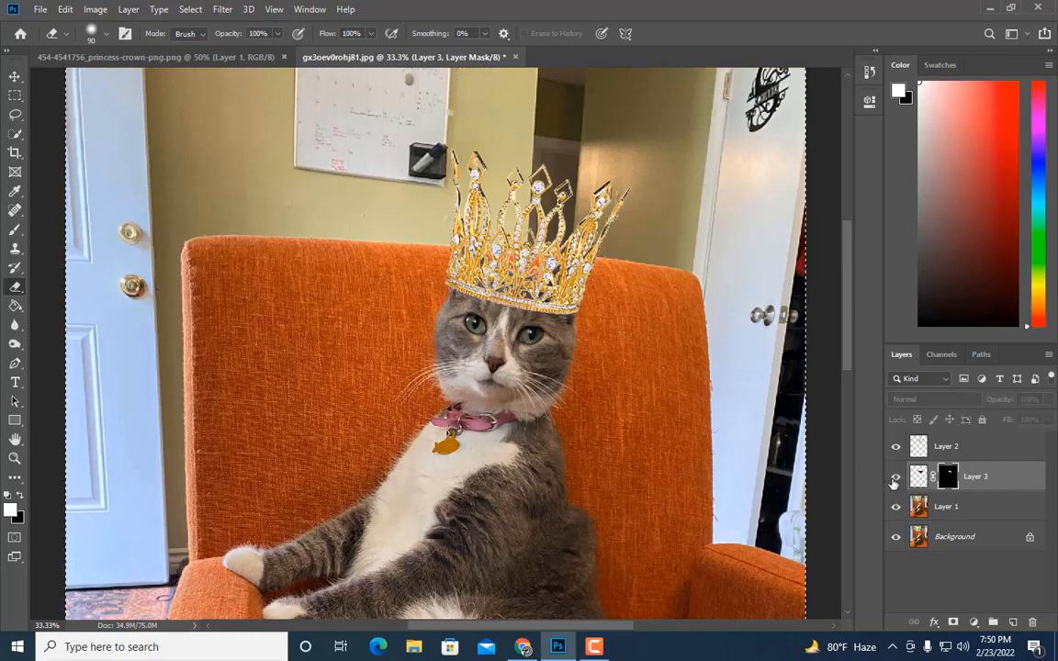
left_click(895, 481)
key("ctrl+plus")
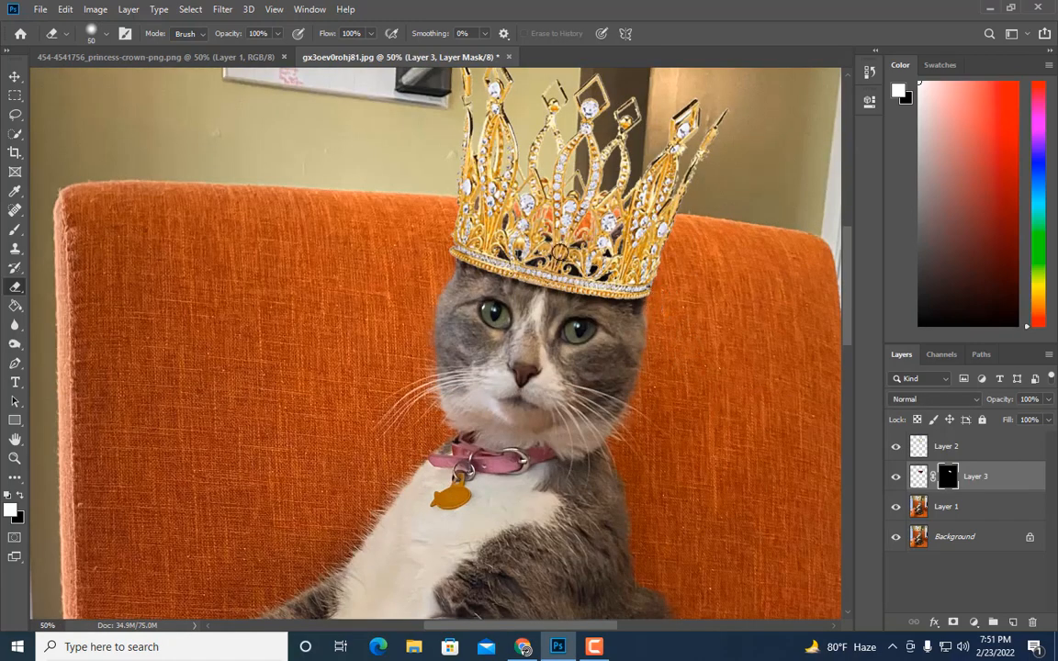
left_click(897, 480)
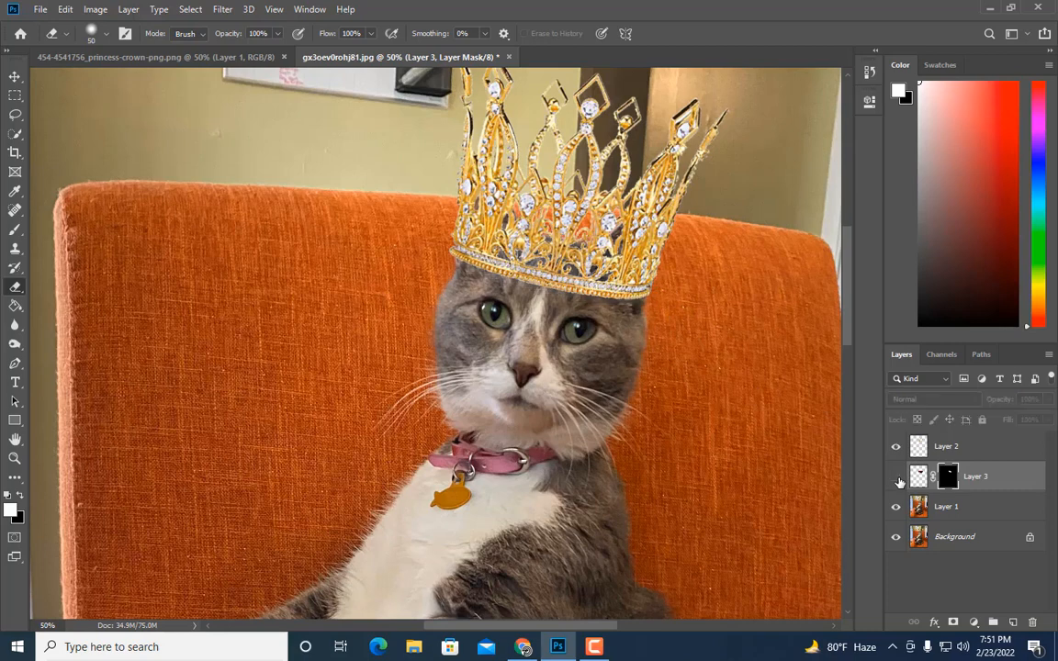
left_click(897, 480)
left_click(898, 479)
left_click(897, 479)
left_click(898, 479)
left_click(898, 478)
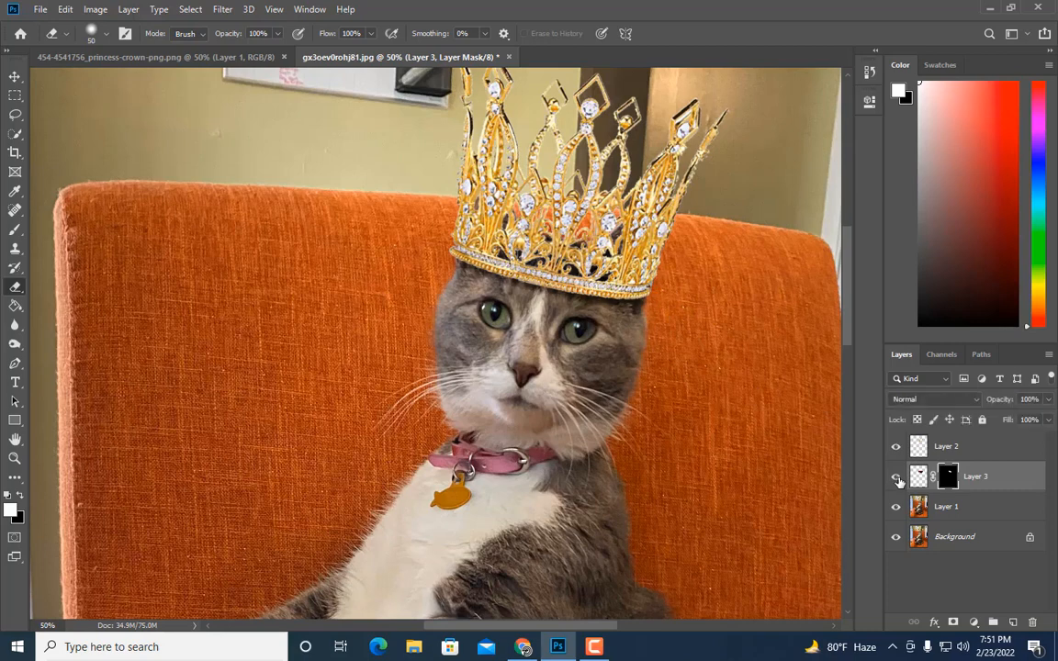
key("ctrl+plus")
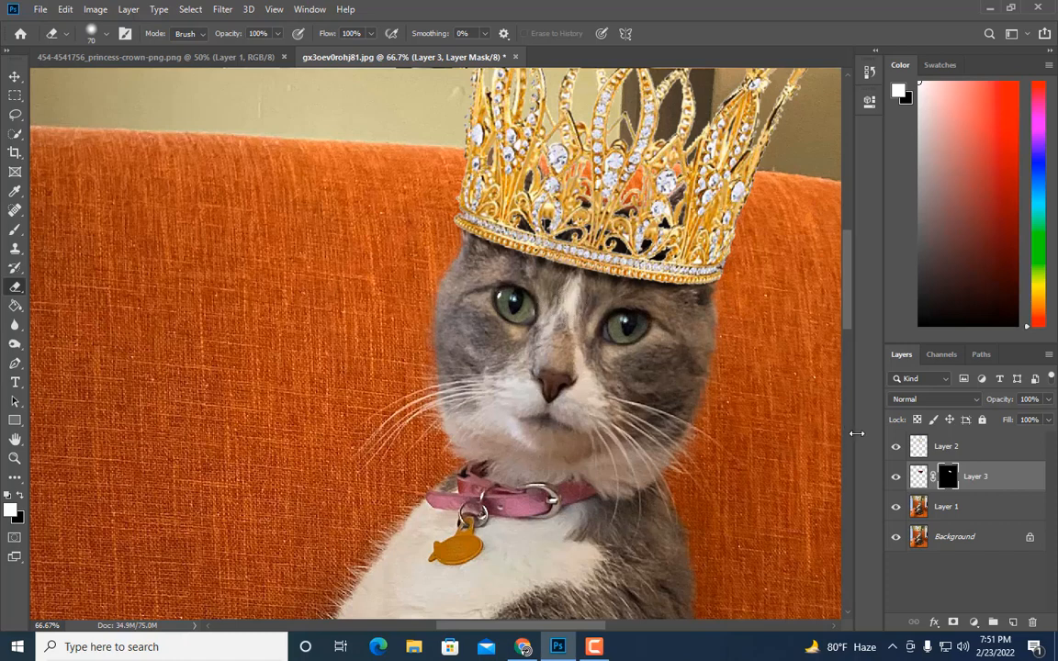
left_click(895, 476)
left_click(896, 476)
left_click(895, 476)
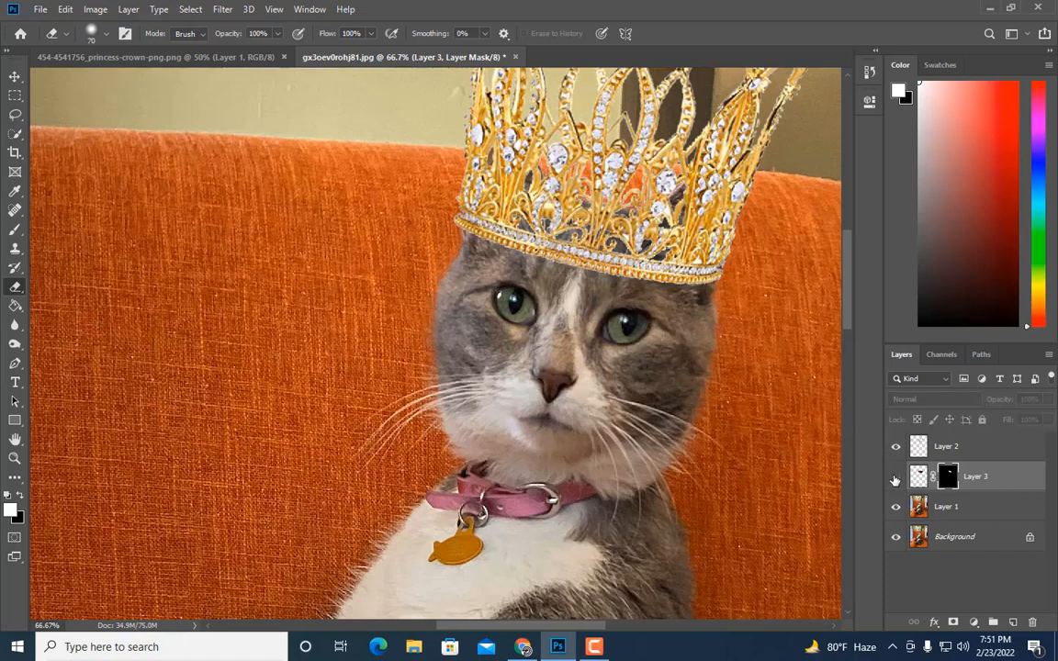
left_click(896, 477)
key("bracketright")
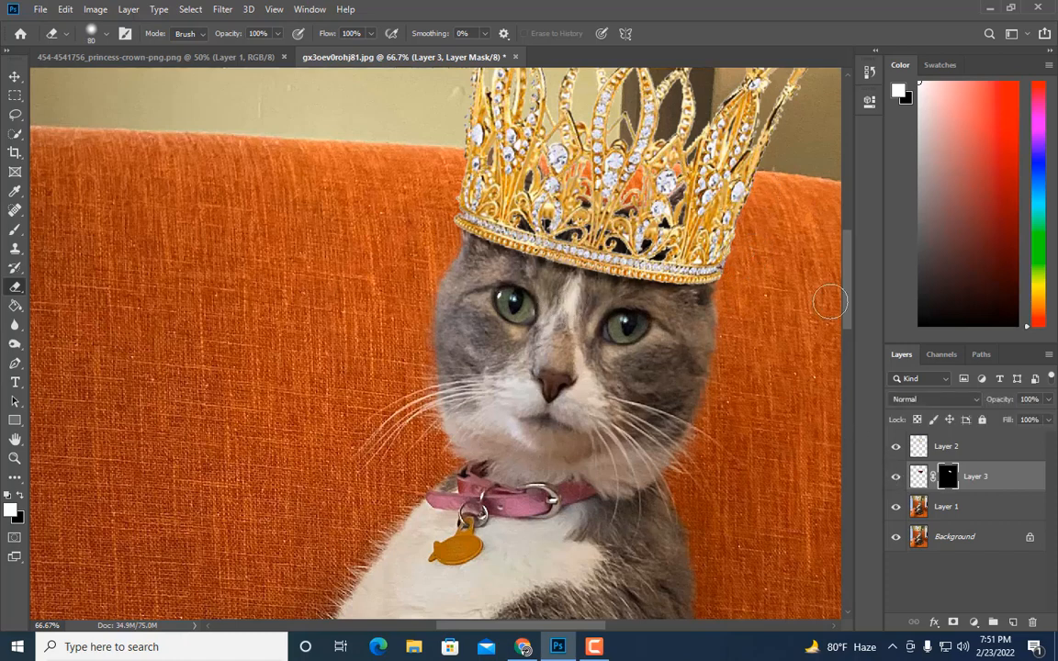
left_click(898, 478)
left_click(899, 479)
left_click(898, 478)
left_click(899, 479)
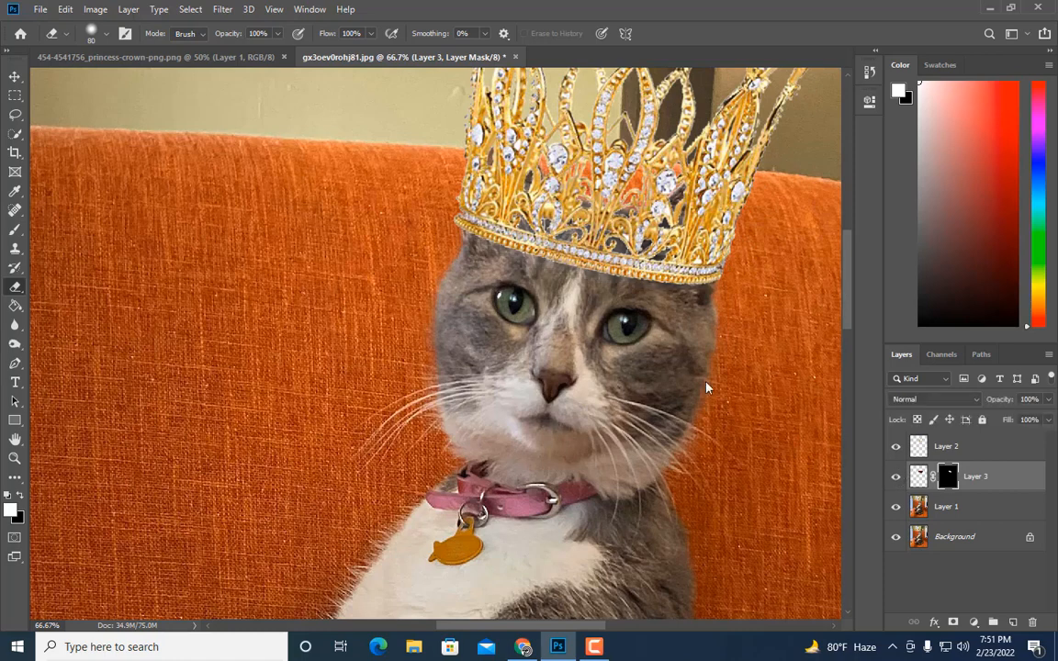
key("bracketleft")
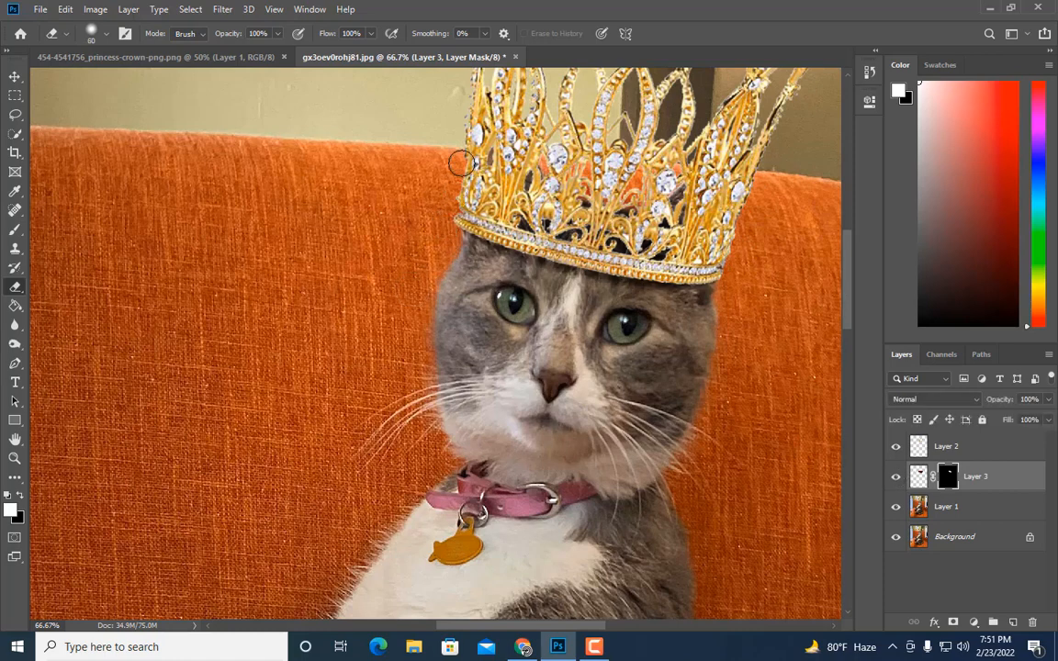
left_click(899, 479)
left_click(898, 479)
left_click(898, 478)
left_click(899, 479)
key("ctrl+minus")
key("ctrl+minus")
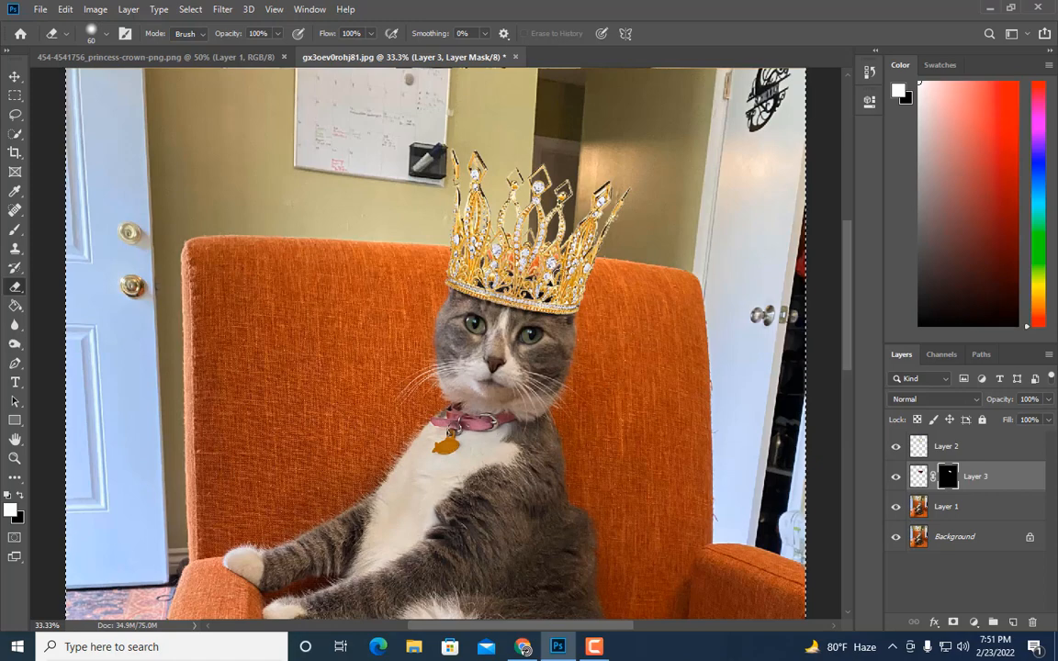
key("ctrl+minus")
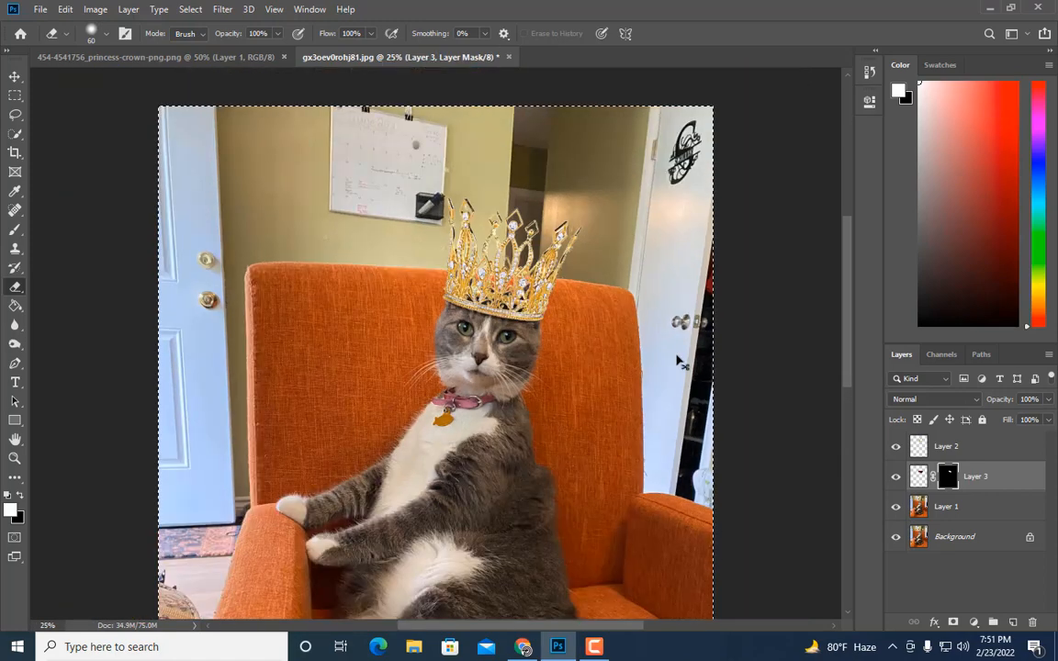
key("ctrl+plus")
key("ctrl+plus")
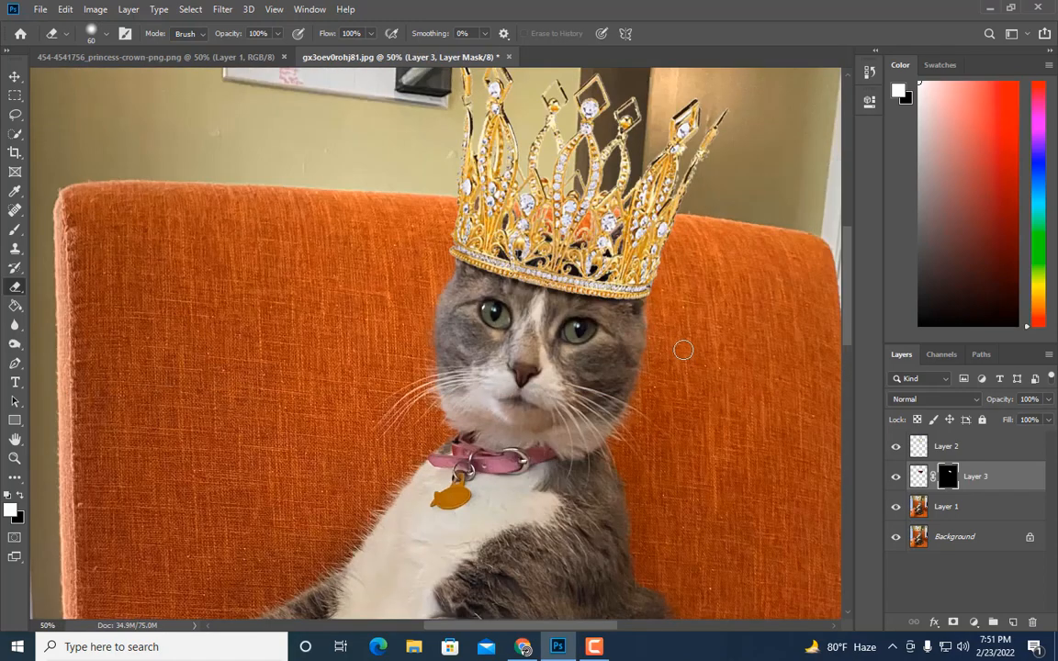
Step: Lower the darkened head layer's opacity to 67% and toggle its visibility to compare
left_click(1048, 411)
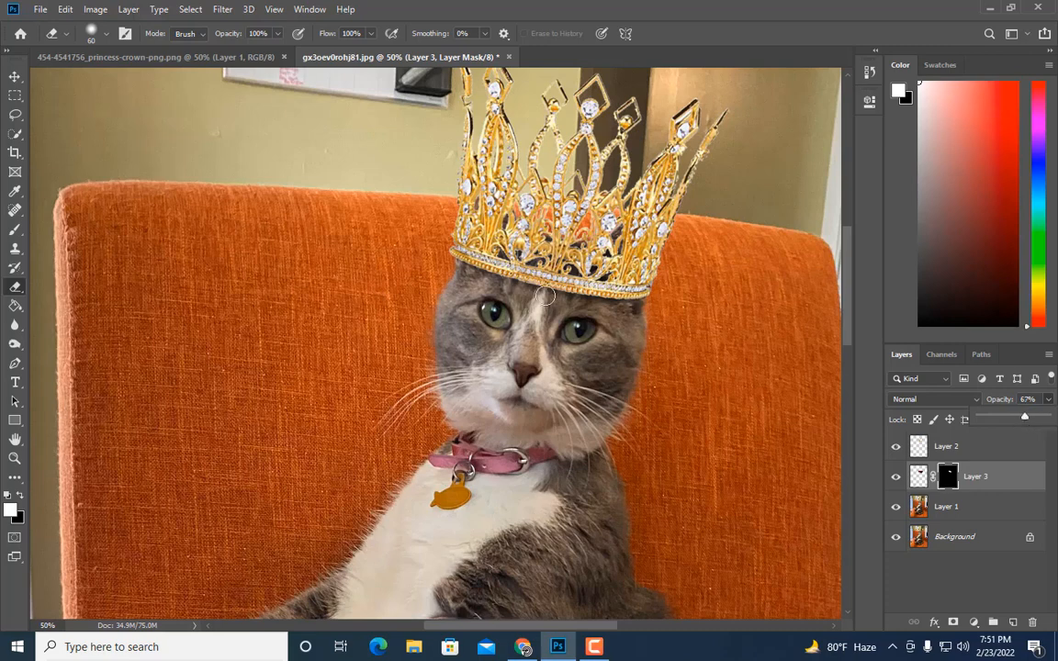
left_click(900, 479)
left_click(898, 478)
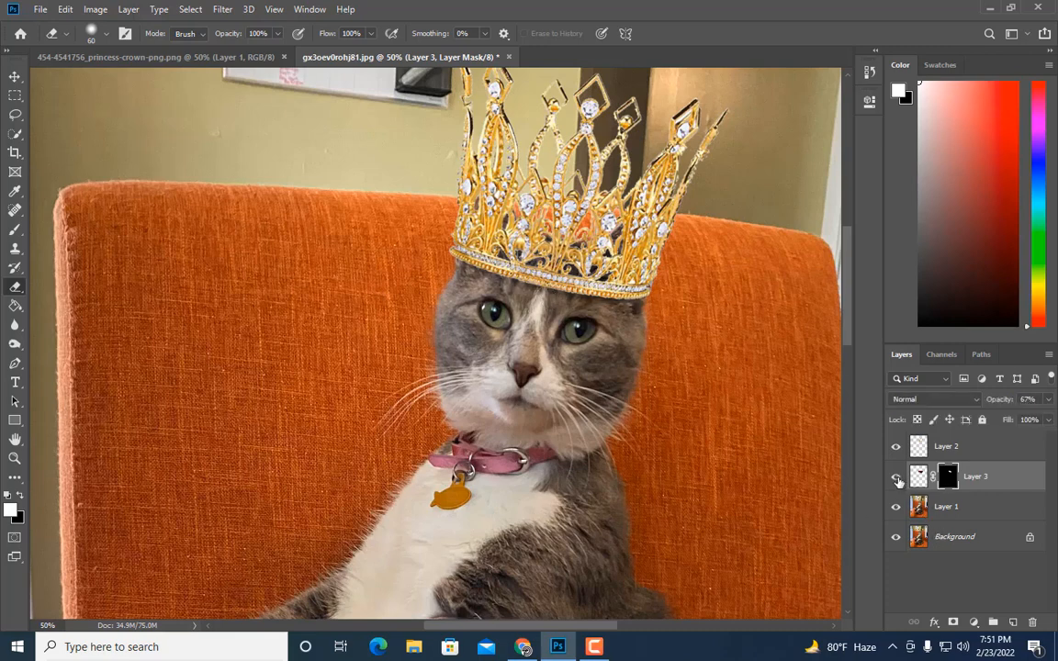
Step: Toggle the darkened head layer's visibility and readjust its opacity with the slider
left_click(898, 478)
left_click(897, 478)
left_click(1049, 400)
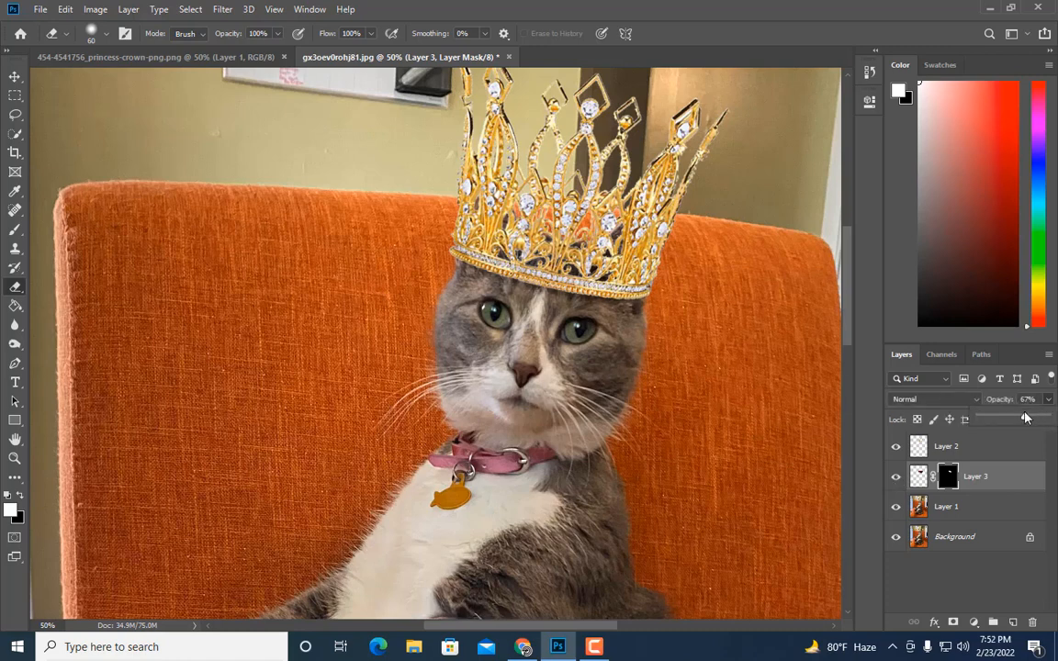
scroll(651, 384, "up", 2)
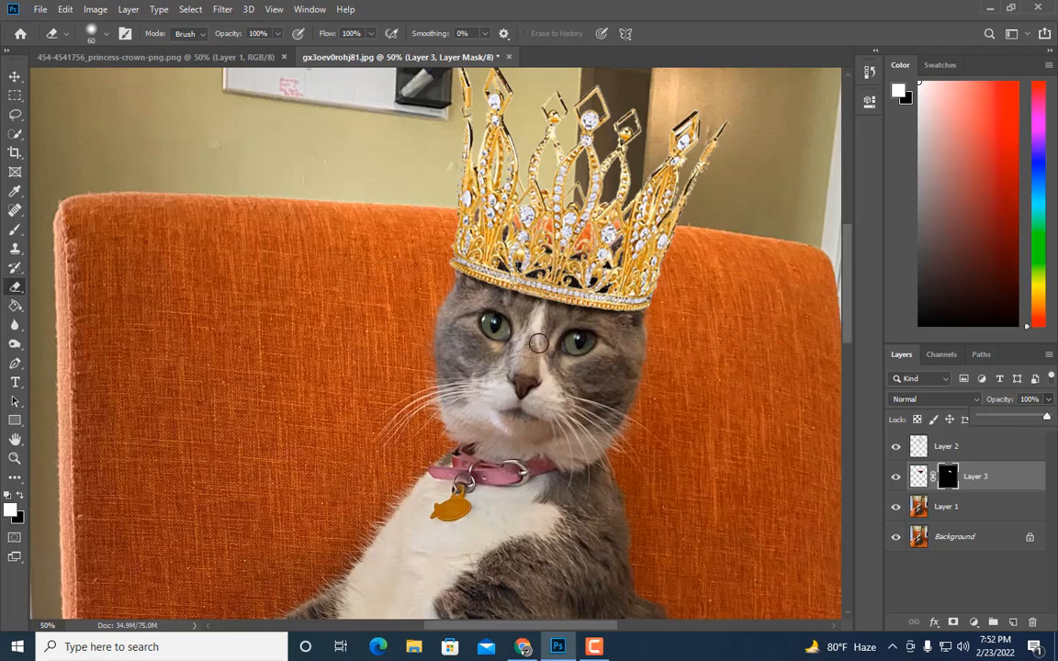
left_click_drag(1046, 420, 1035, 420)
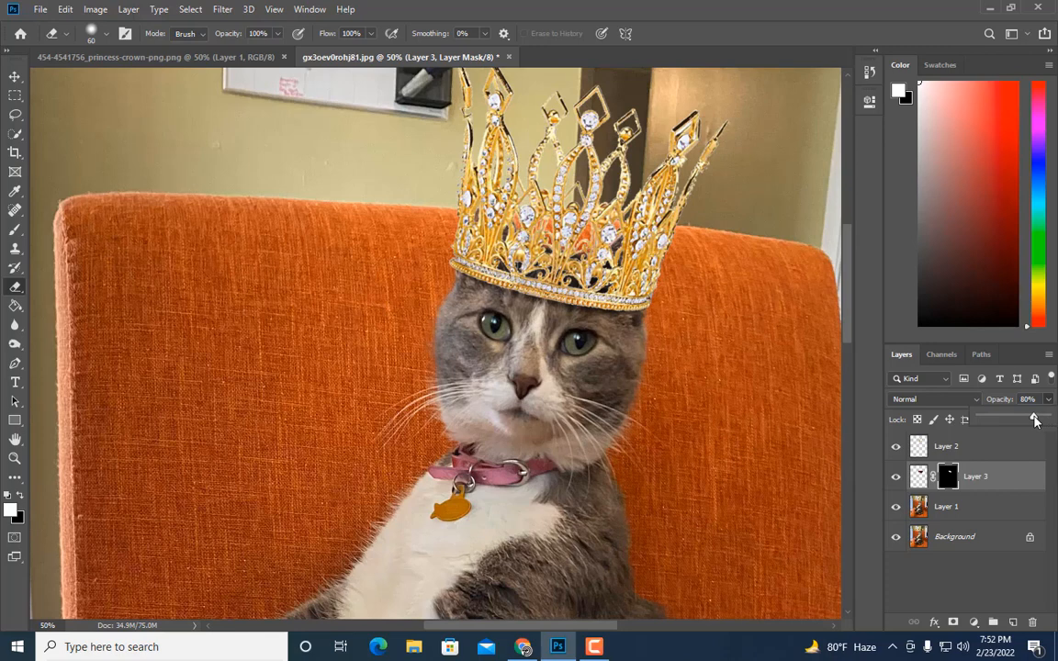
left_click_drag(1038, 420, 1047, 419)
Step: Select the crown layer and darken it with Curves, pulling the midpoint down to output 83 at input 126
left_click(973, 447)
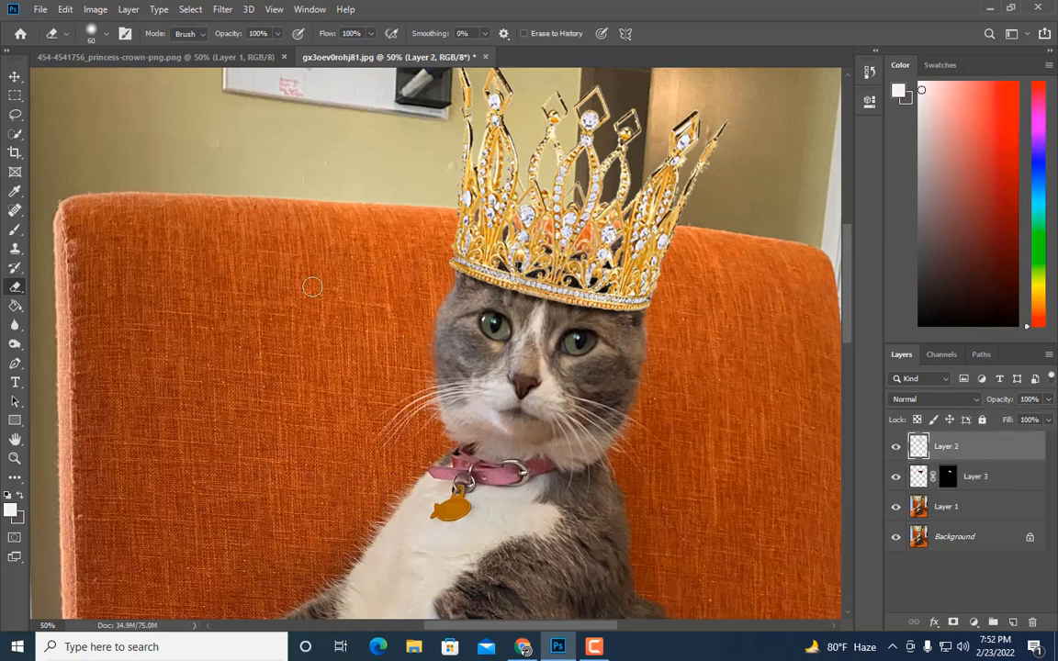
key("ctrl+minus")
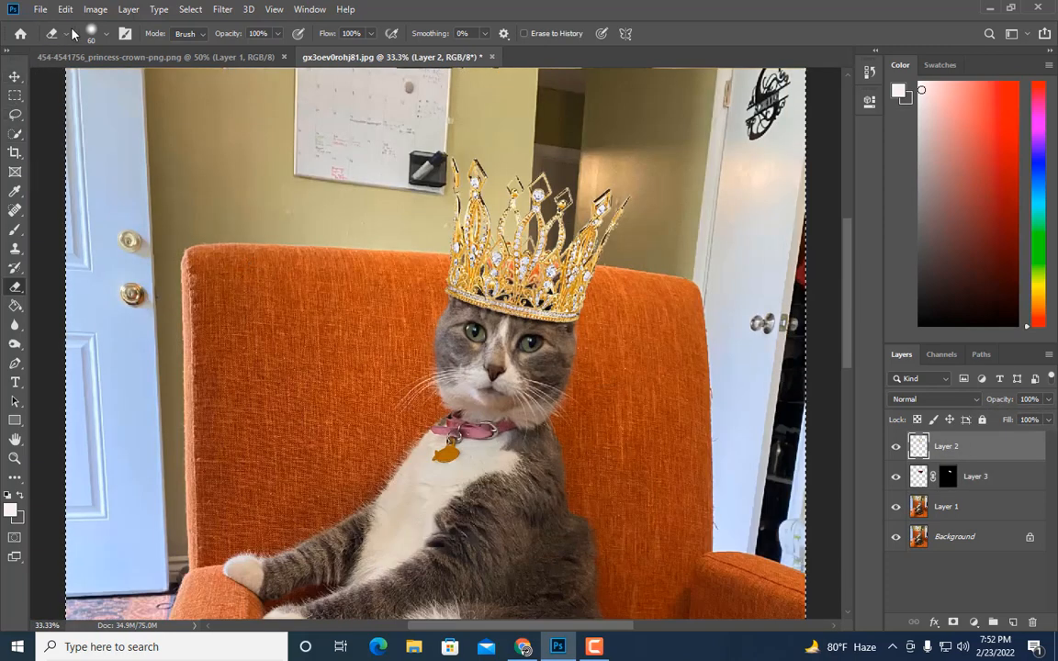
left_click(15, 96)
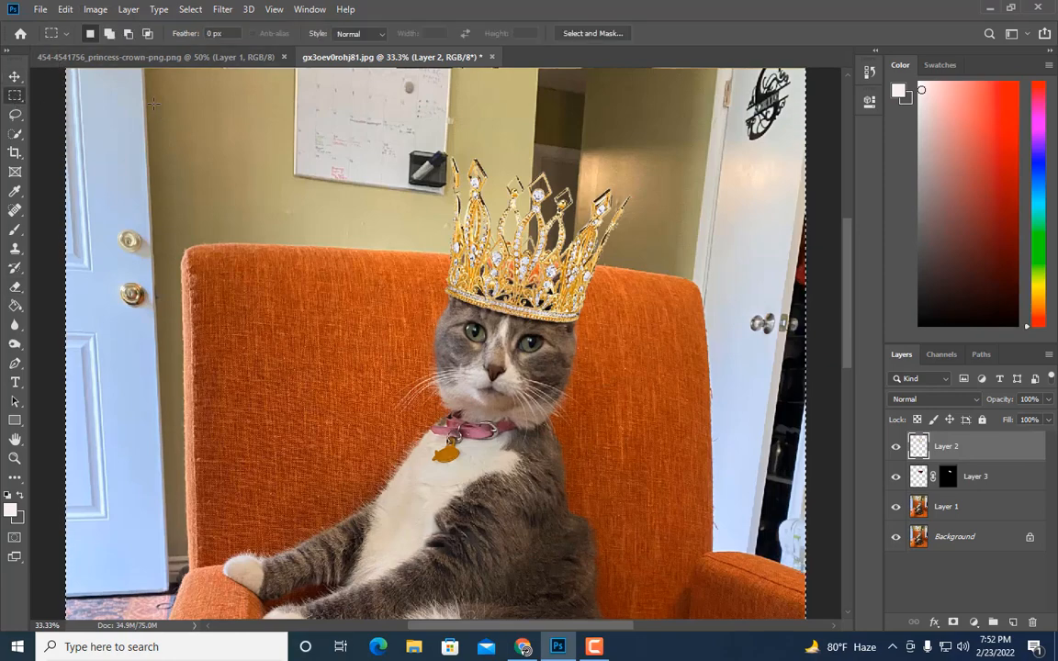
left_click(98, 11)
mouse_move(119, 48)
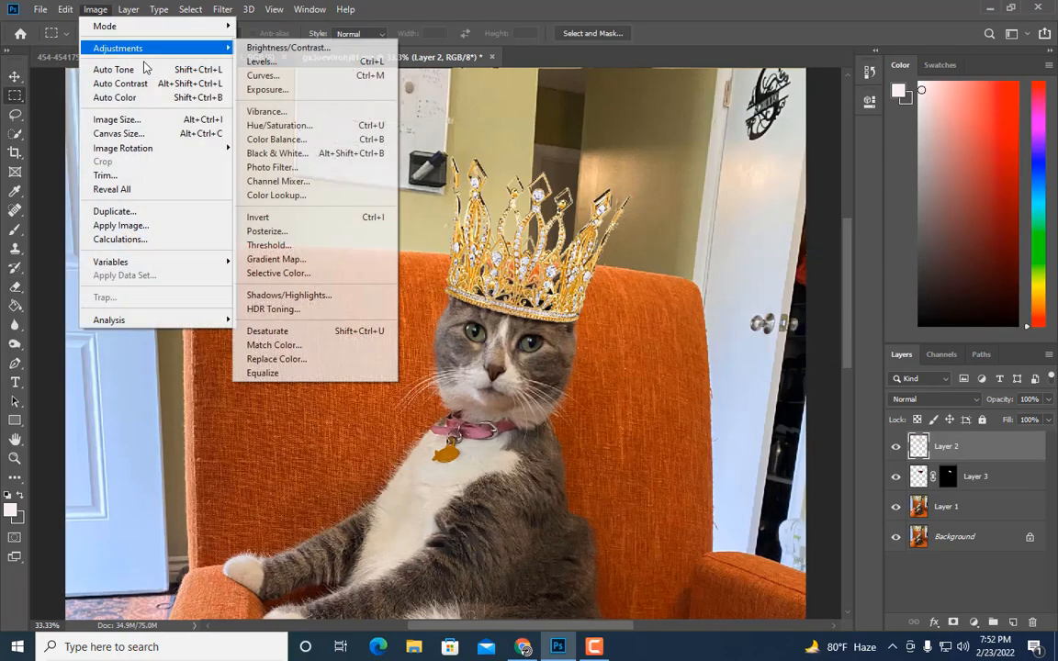
left_click(323, 73)
left_click_drag(877, 43, 1021, 43)
left_click_drag(841, 206, 840, 236)
left_click_drag(961, 49, 903, 77)
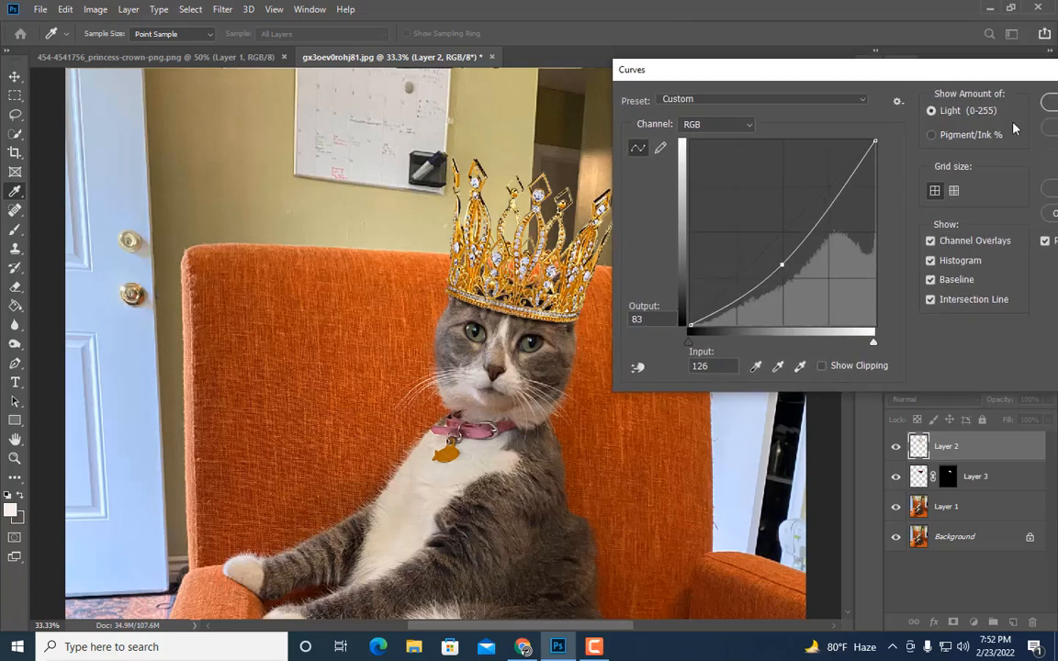
left_click(1054, 103)
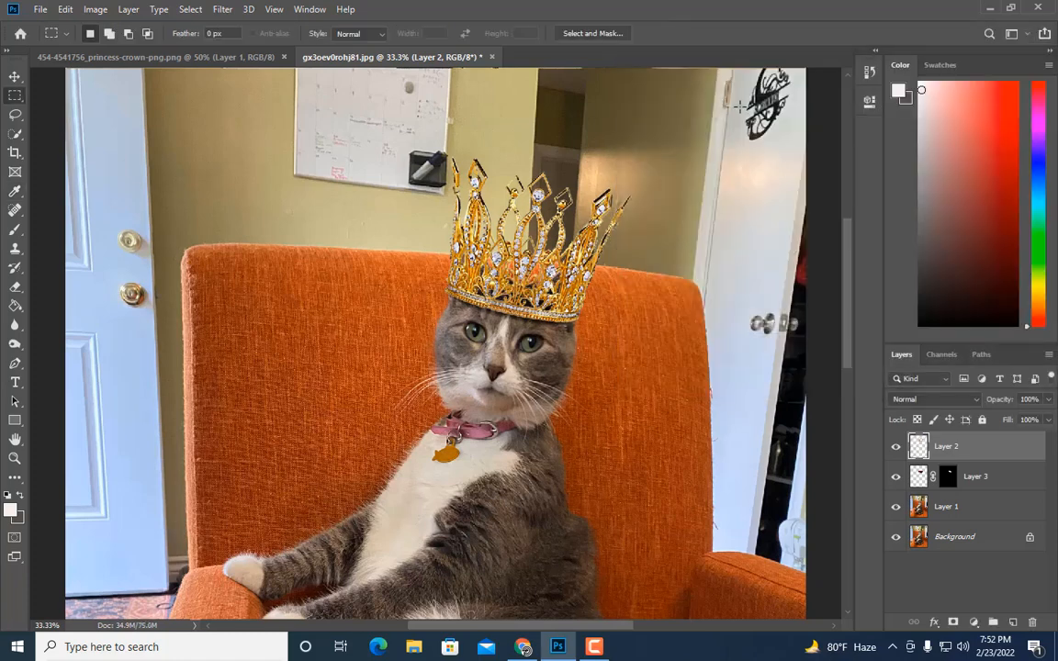
Step: Reduce the crown layer's saturation to -15 with Hue/Saturation
left_click(95, 9)
mouse_move(103, 48)
left_click(291, 127)
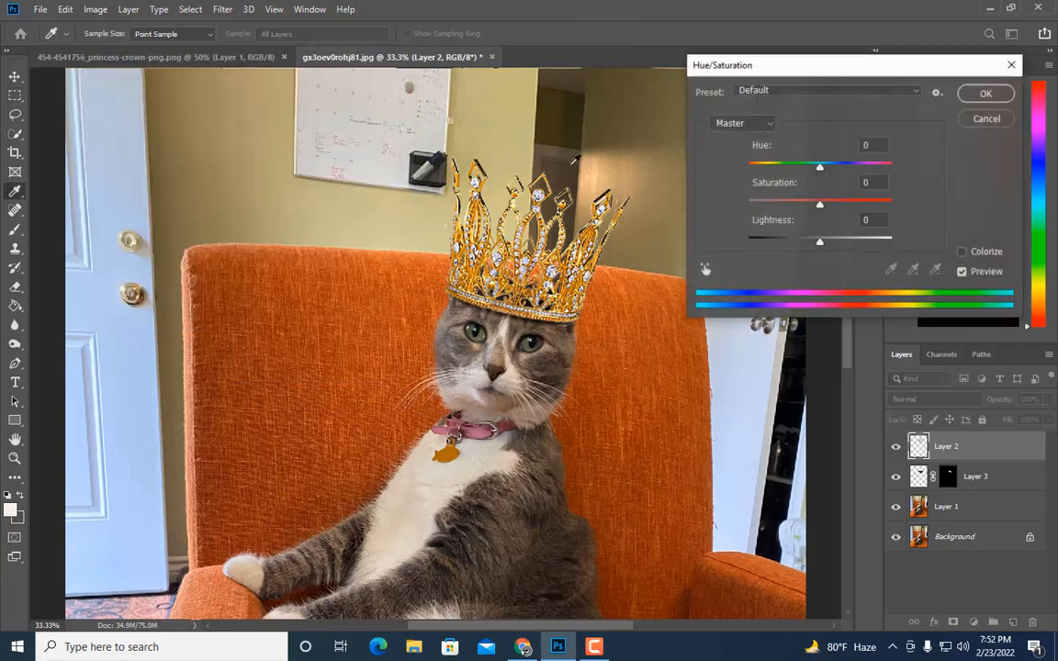
left_click_drag(821, 211, 812, 210)
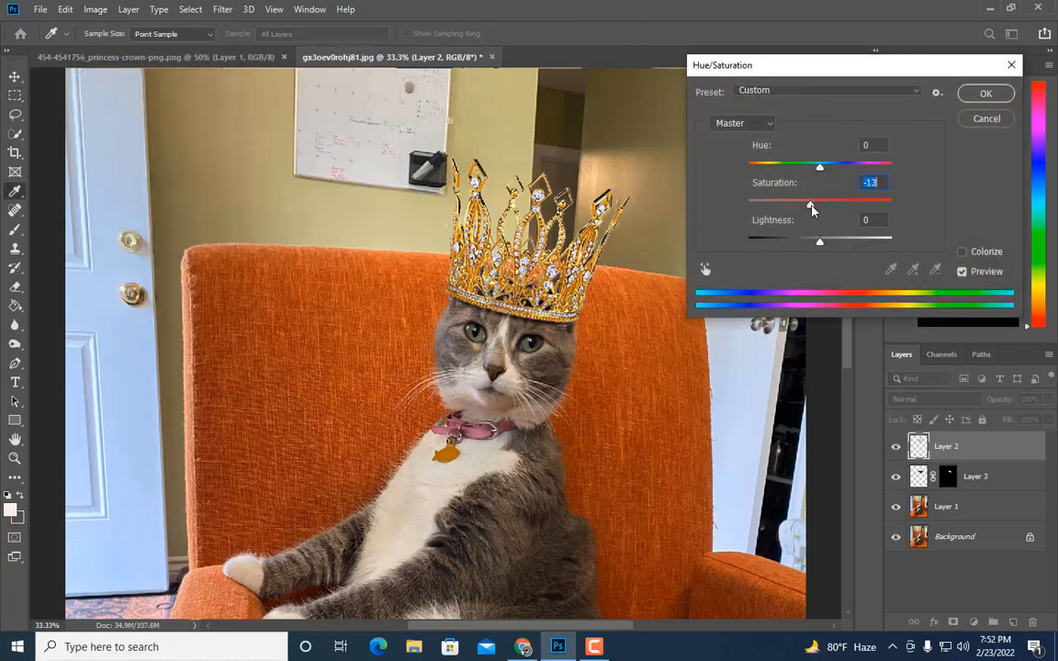
left_click(962, 273)
left_click(983, 93)
key("m")
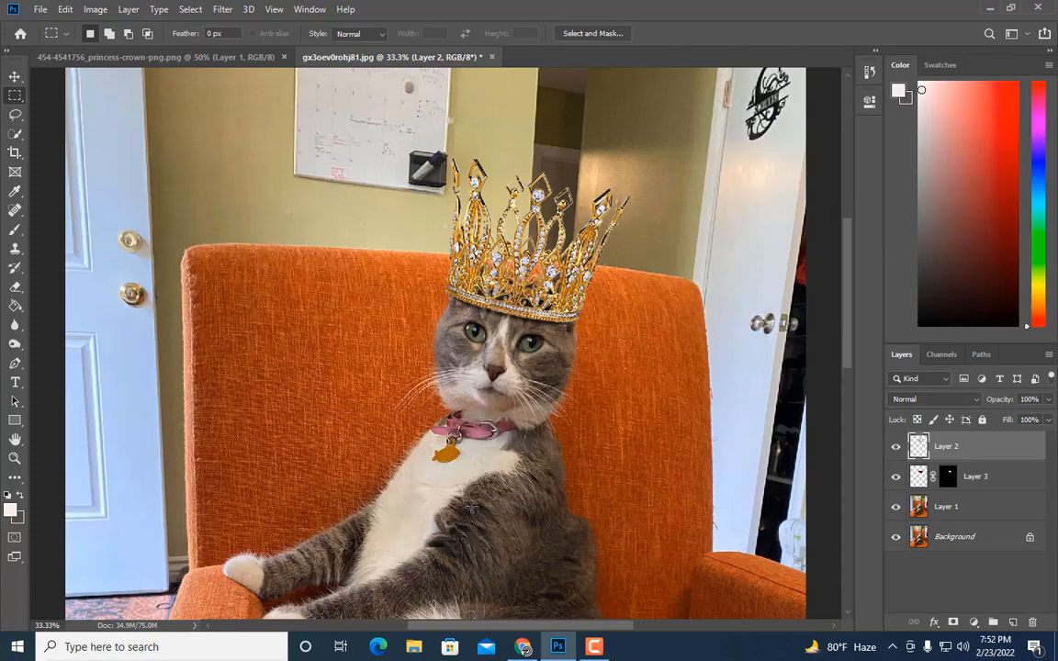
key("ctrl+minus")
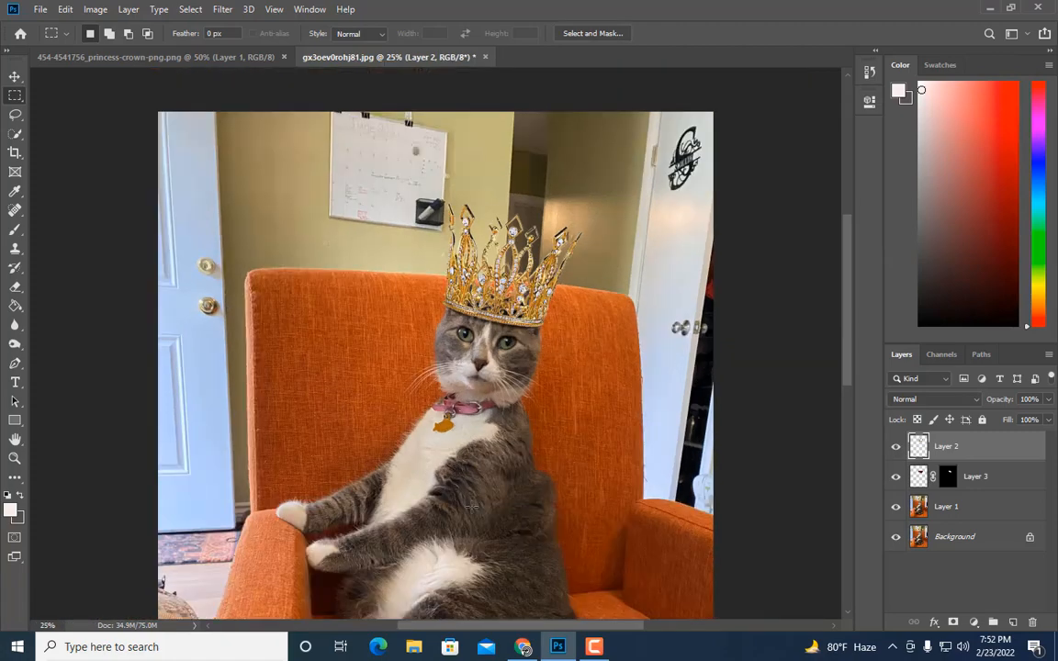
key("ctrl+plus")
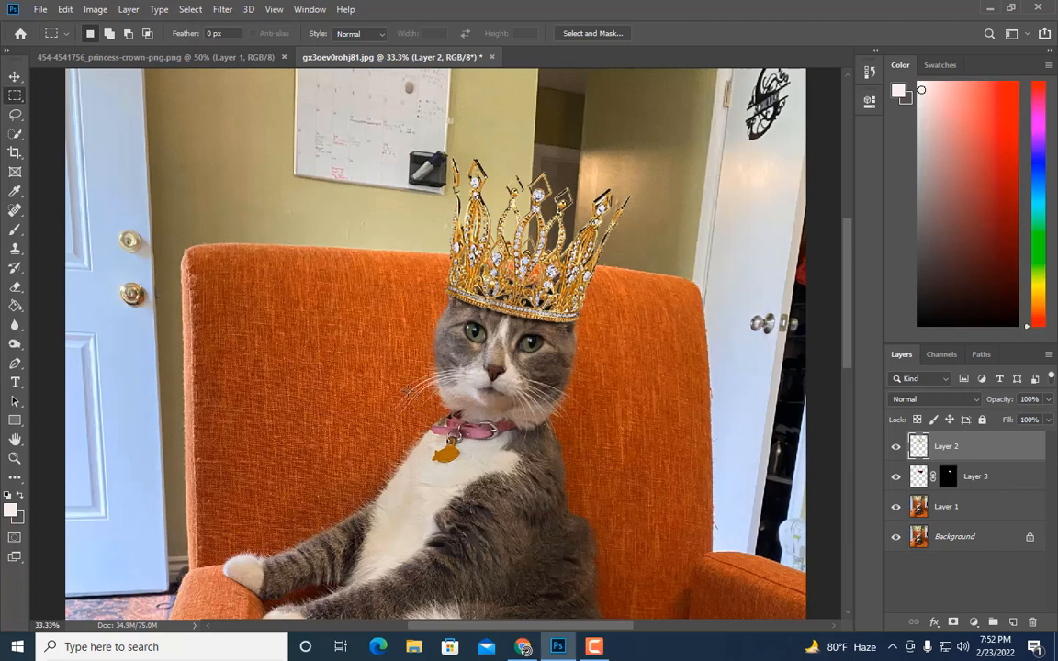
left_click(95, 9)
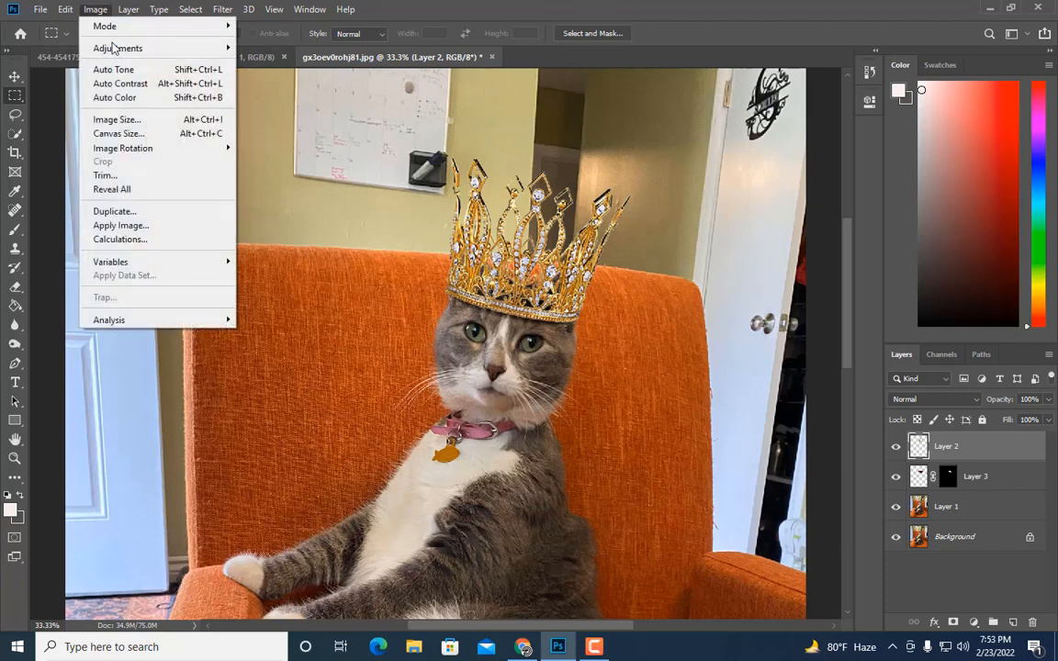
mouse_move(117, 48)
left_click(268, 126)
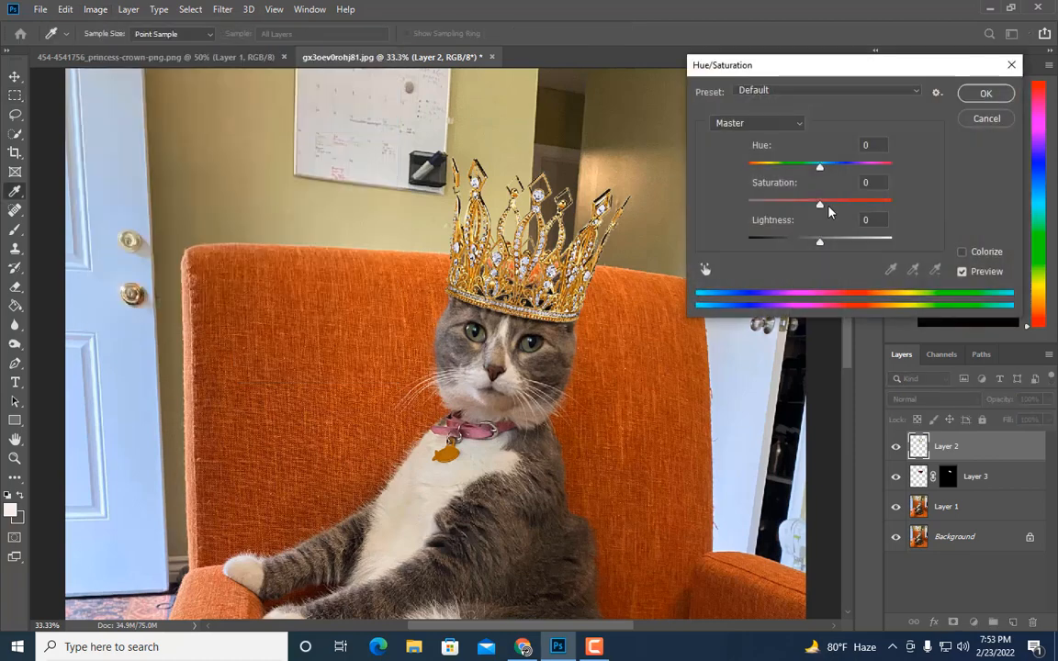
left_click(989, 119)
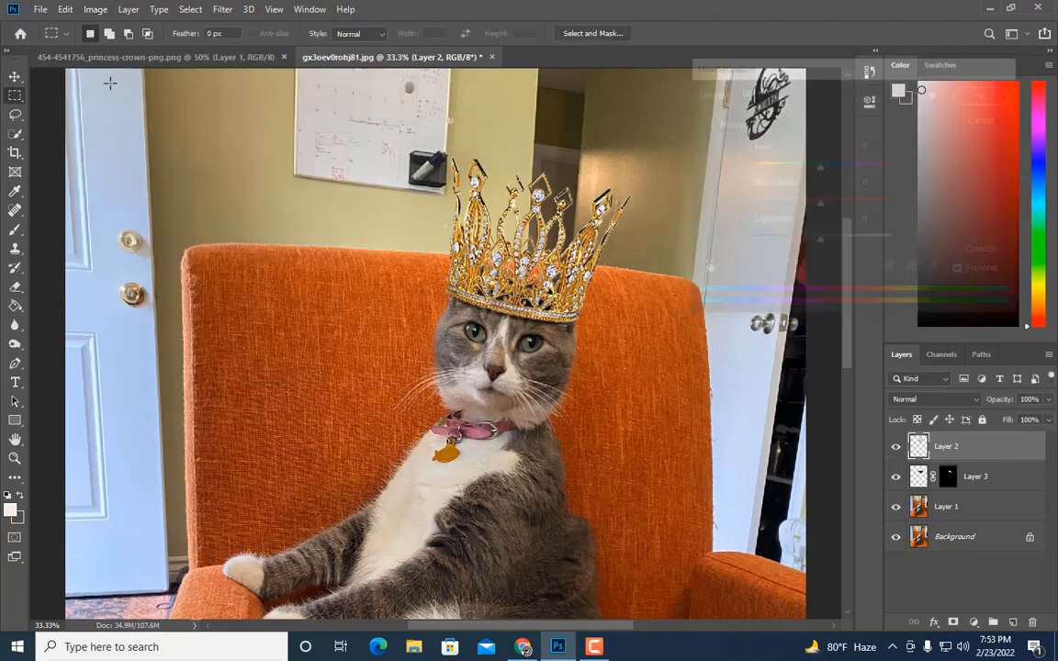
Step: Apply Curves to the crown with points at input 126/output 109 and input 191/output 178
left_click(94, 9)
mouse_move(117, 48)
left_click(262, 74)
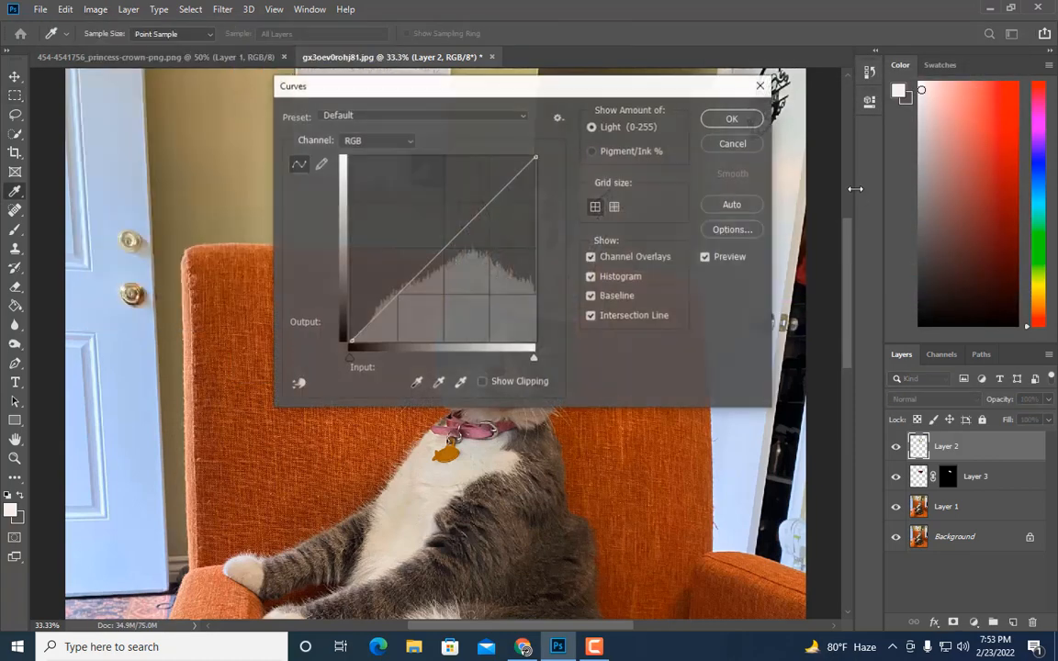
left_click_drag(636, 93, 1036, 51)
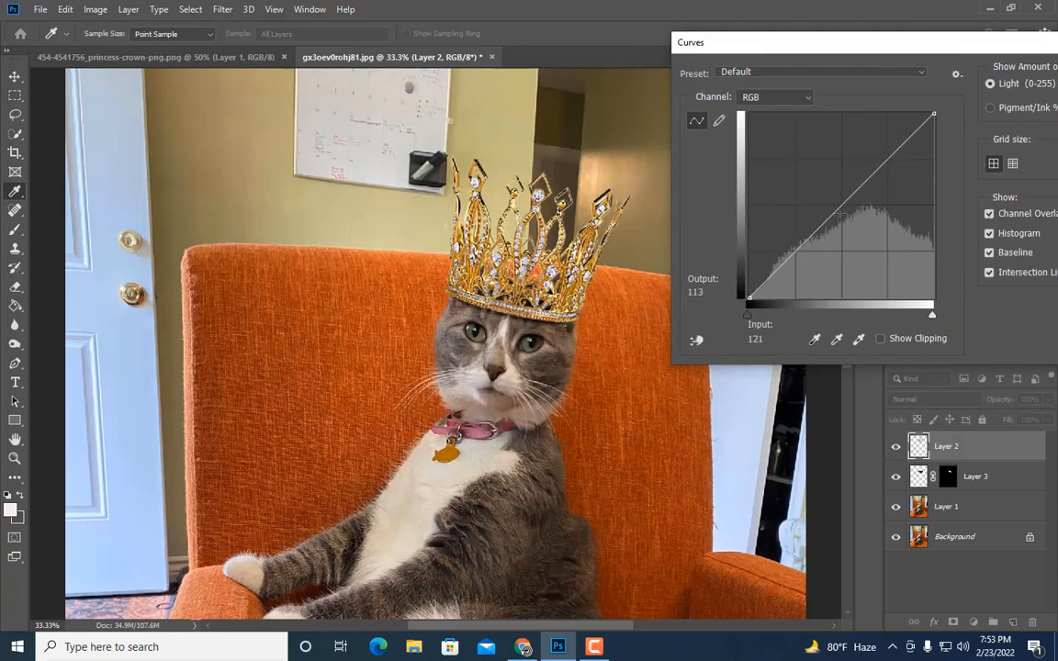
left_click_drag(840, 208, 841, 220)
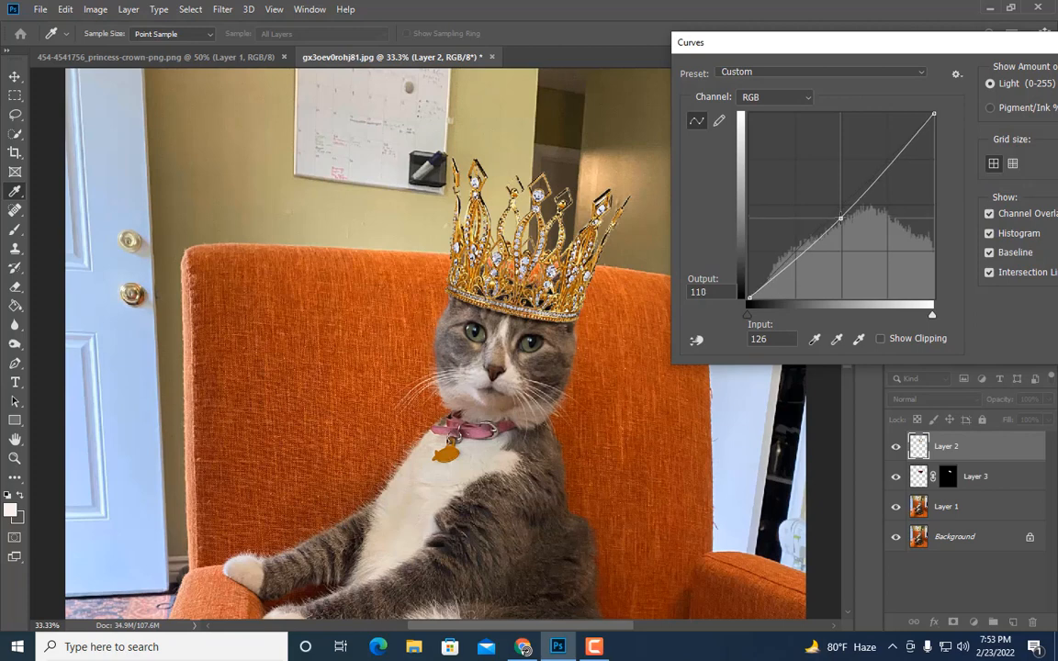
left_click(888, 169)
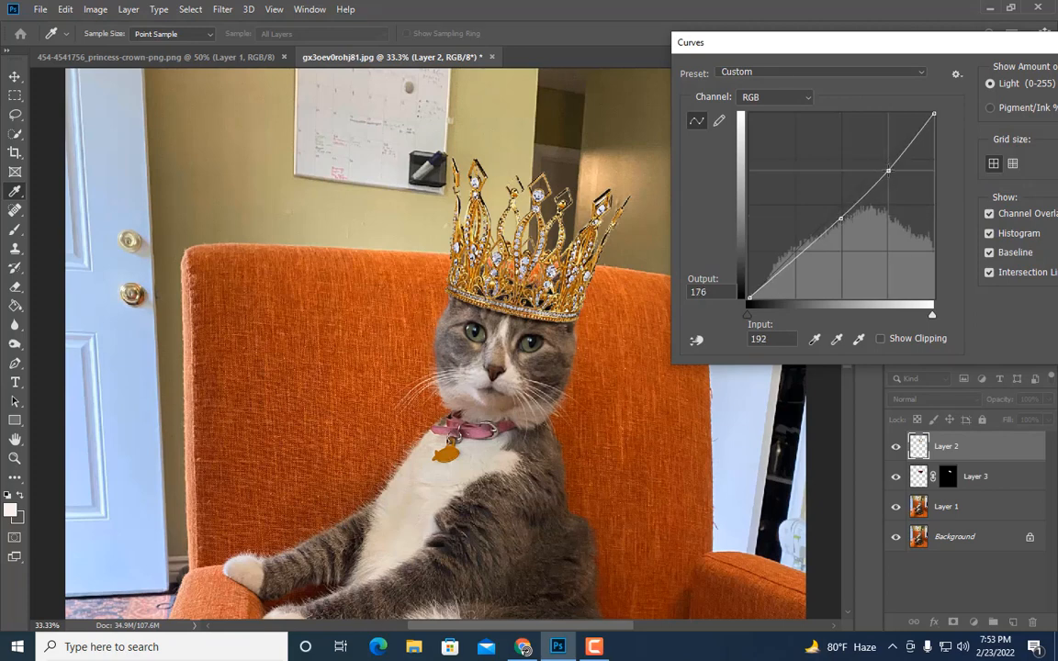
left_click_drag(888, 169, 887, 167)
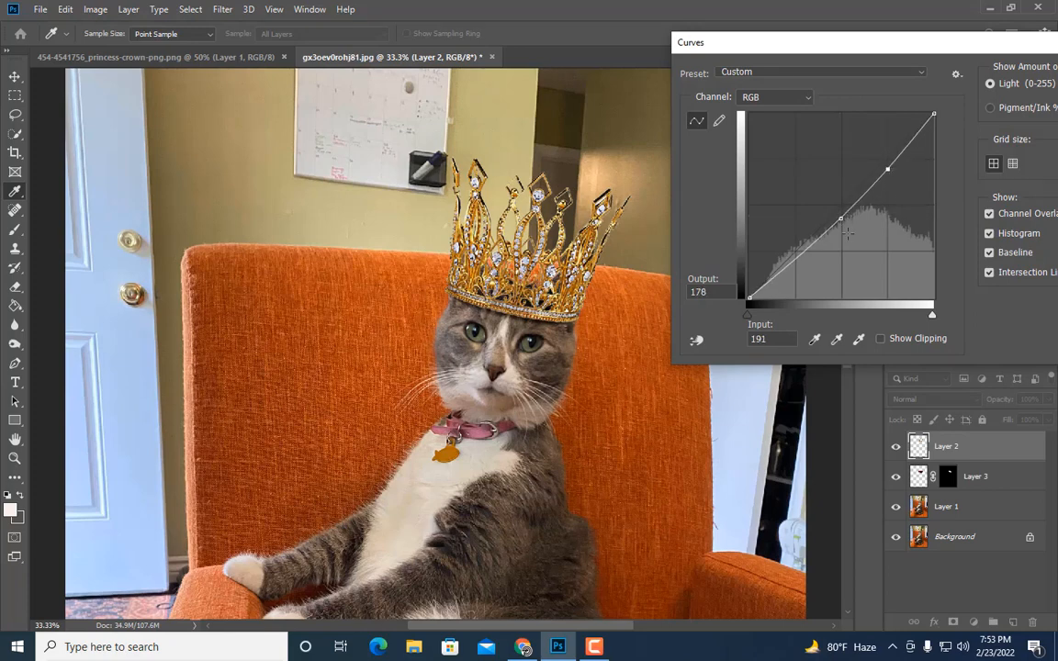
mouse_move(842, 217)
left_mouse_down()
mouse_move(839, 228)
mouse_move(841, 218)
left_mouse_up()
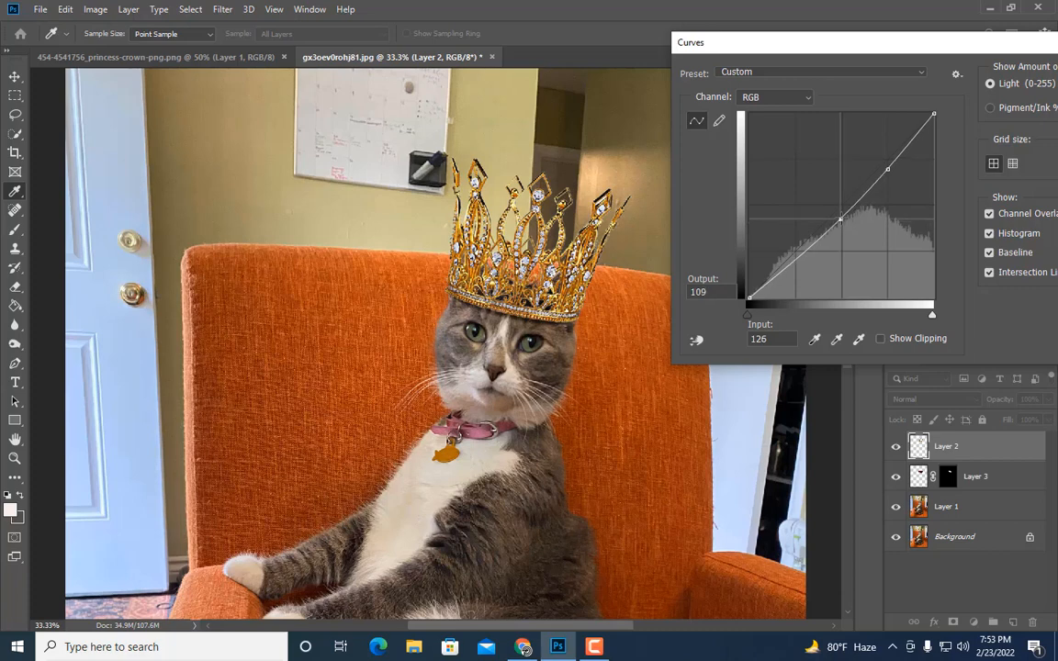
left_click_drag(986, 47, 853, 63)
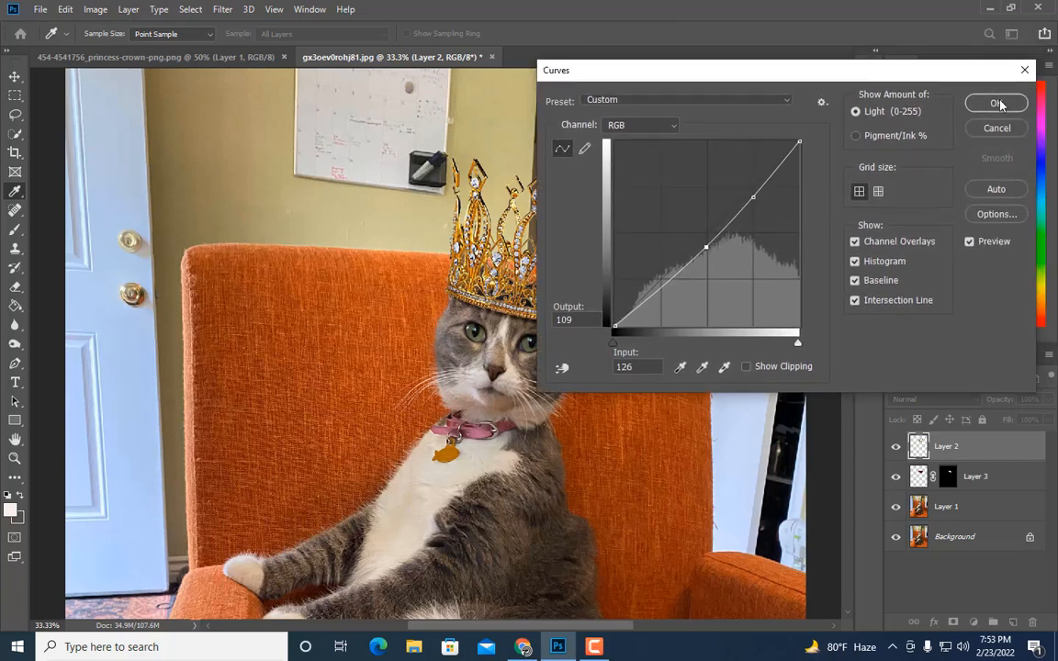
left_click(995, 101)
Step: Toggle the crown layer's visibility repeatedly to compare the image with and without the crown
left_click(897, 450)
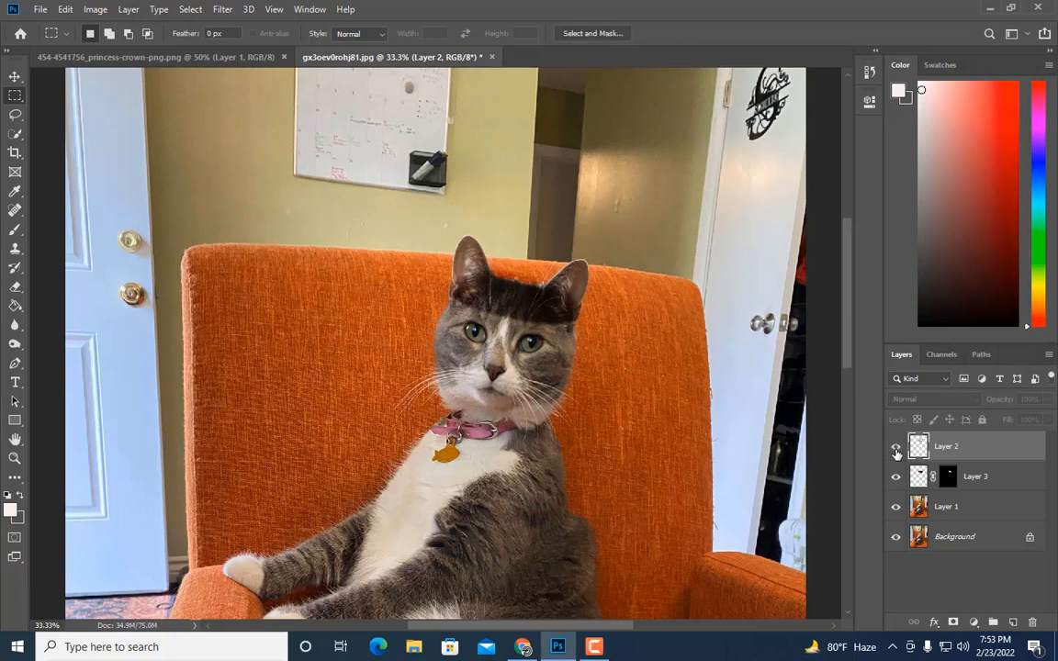
left_click(898, 449)
left_click(898, 449)
left_click(897, 449)
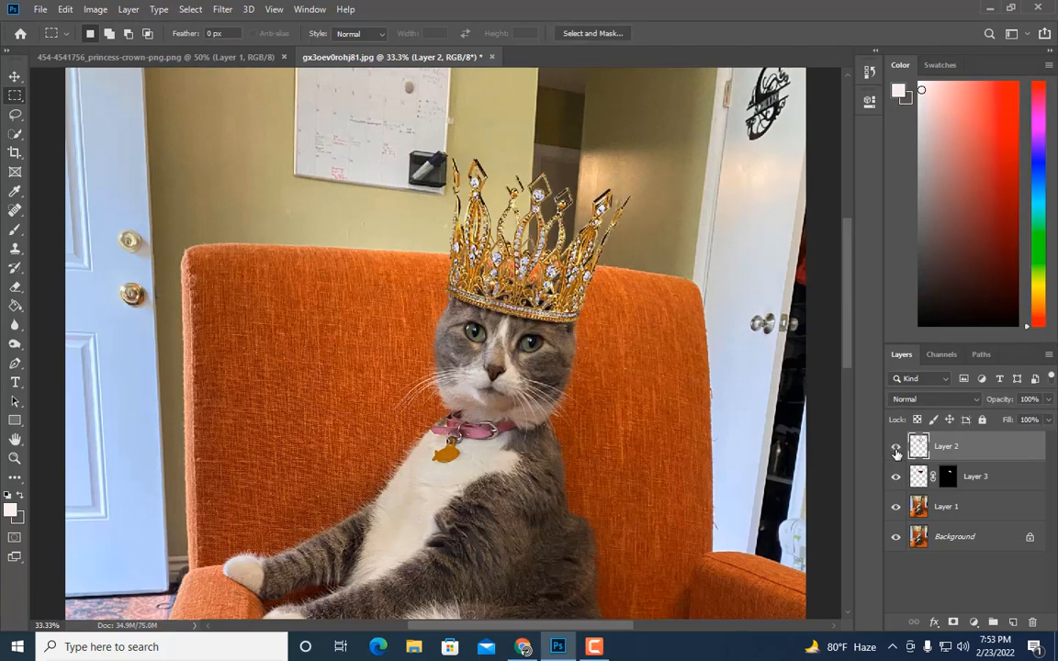
left_click(898, 449)
left_click(898, 449)
key("ctrl+minus")
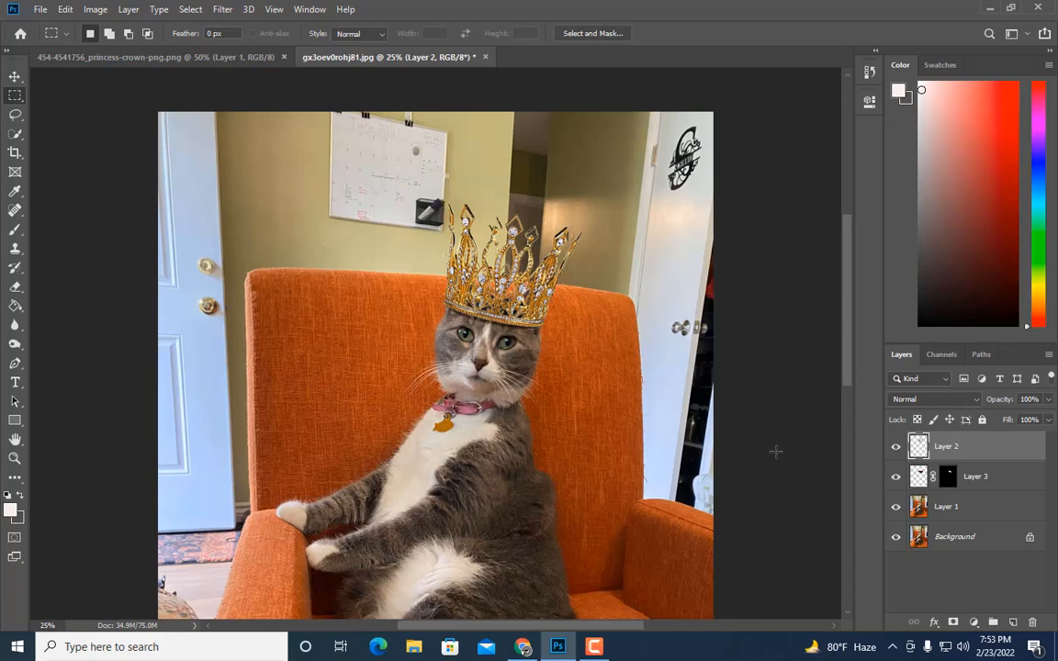
key("ctrl+plus")
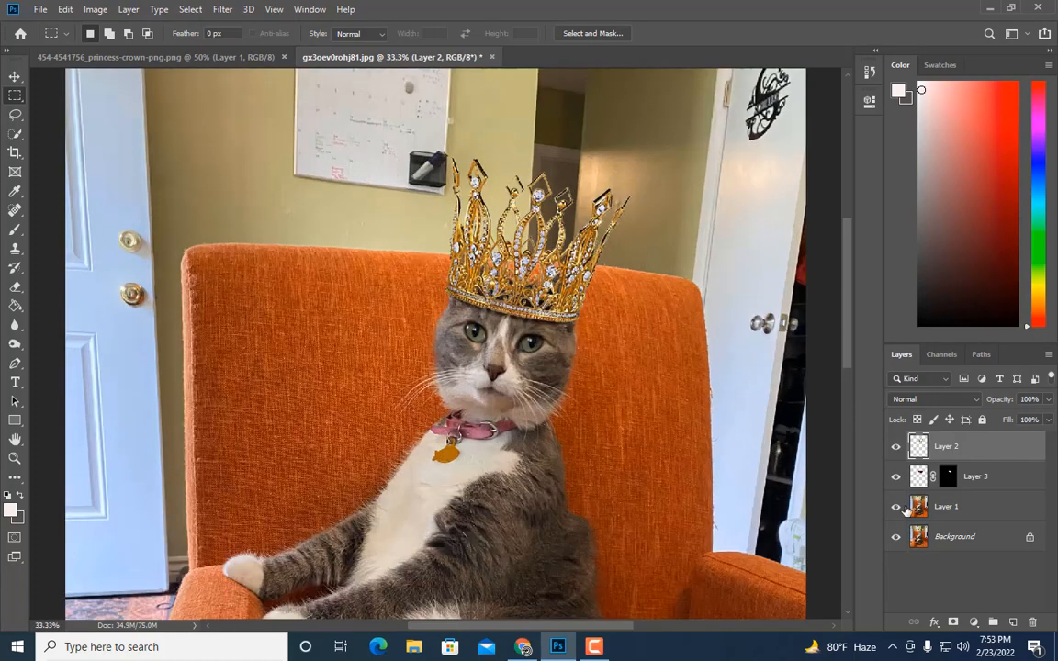
Step: Merge the crown, shadow and cat layers into a single layer
left_click(959, 504, "shift")
right_click(959, 503)
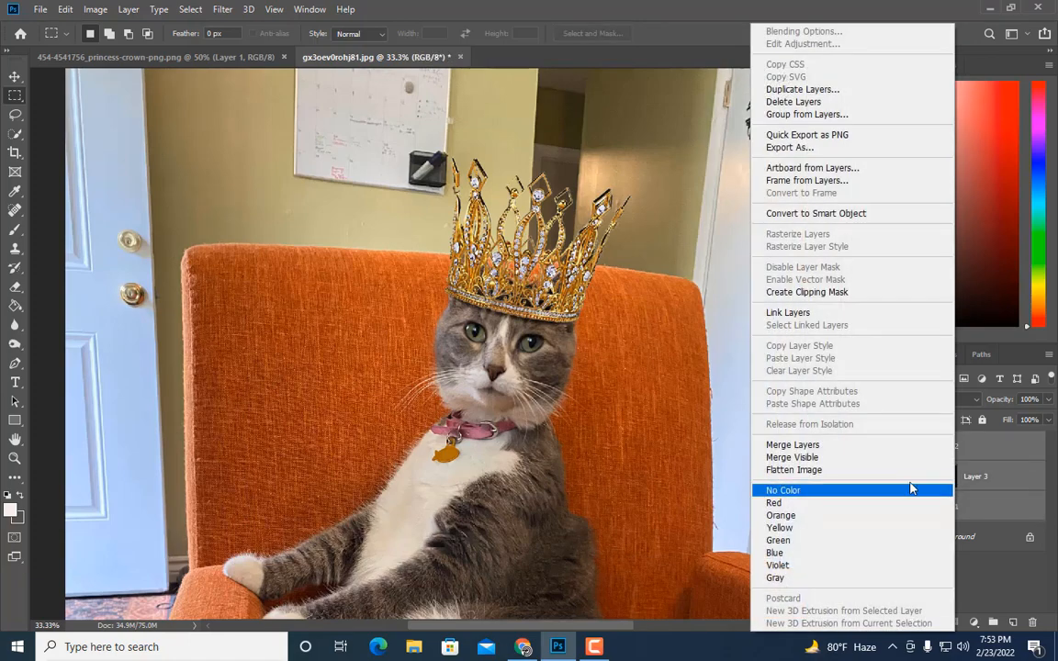
left_click(827, 443)
key("ctrl+plus")
key("ctrl+plus")
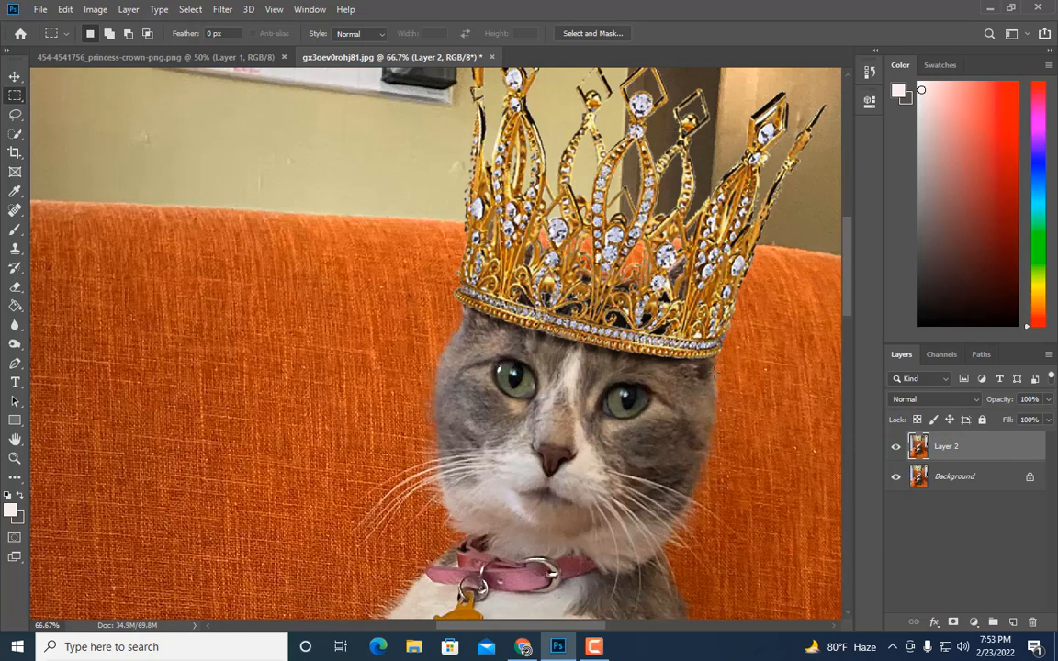
Step: Duplicate the merged layer and open the copy in the Liquify filter
key("ctrl+j")
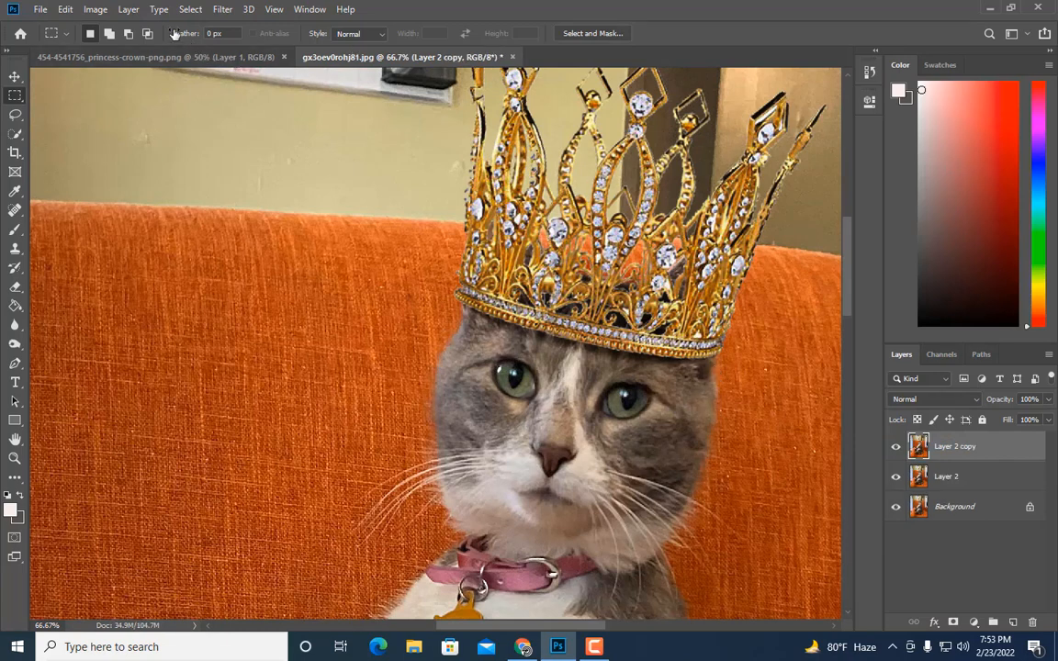
left_click(223, 9)
left_click(244, 119)
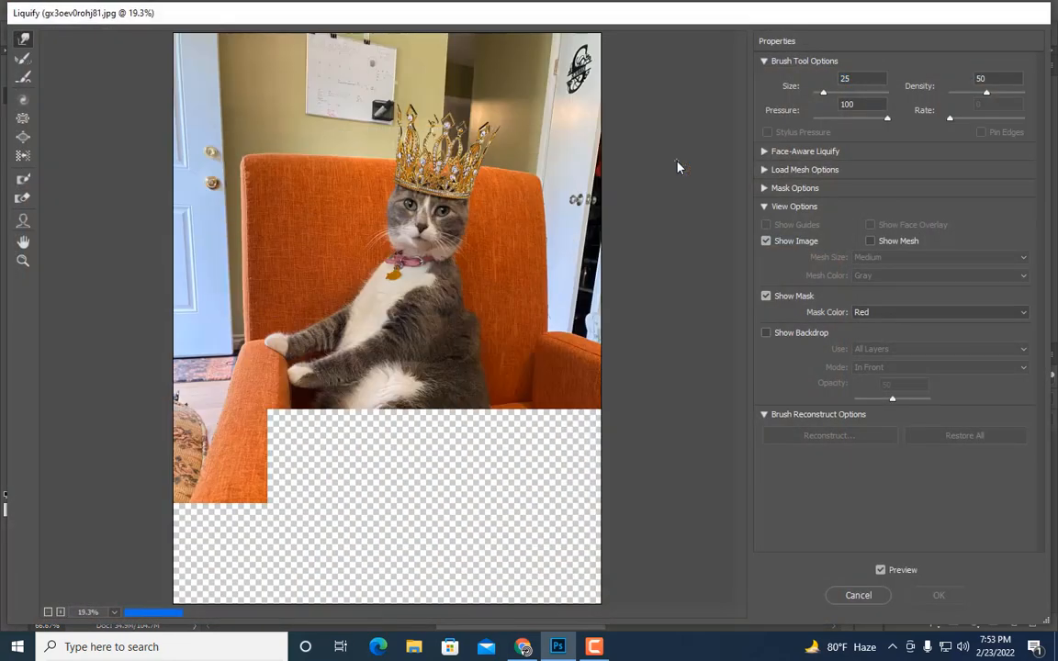
key("ctrl+plus")
scroll(487, 210, "up", 2)
key("ctrl+plus")
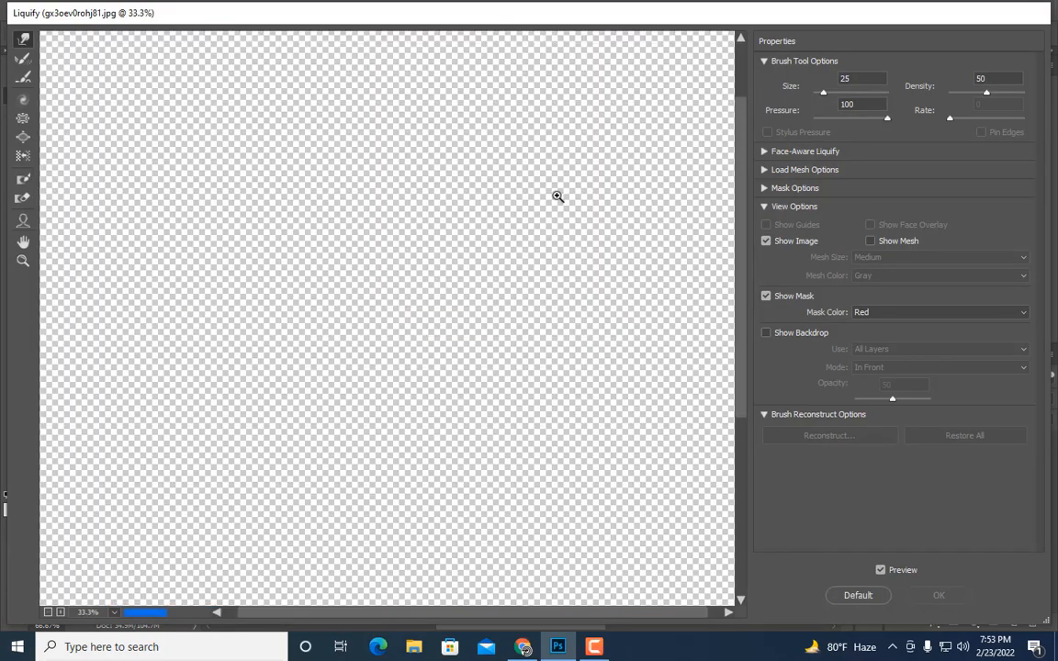
key("ctrl+plus")
scroll(557, 197, "up", 1)
key("ctrl+plus")
scroll(569, 155, "up", 3)
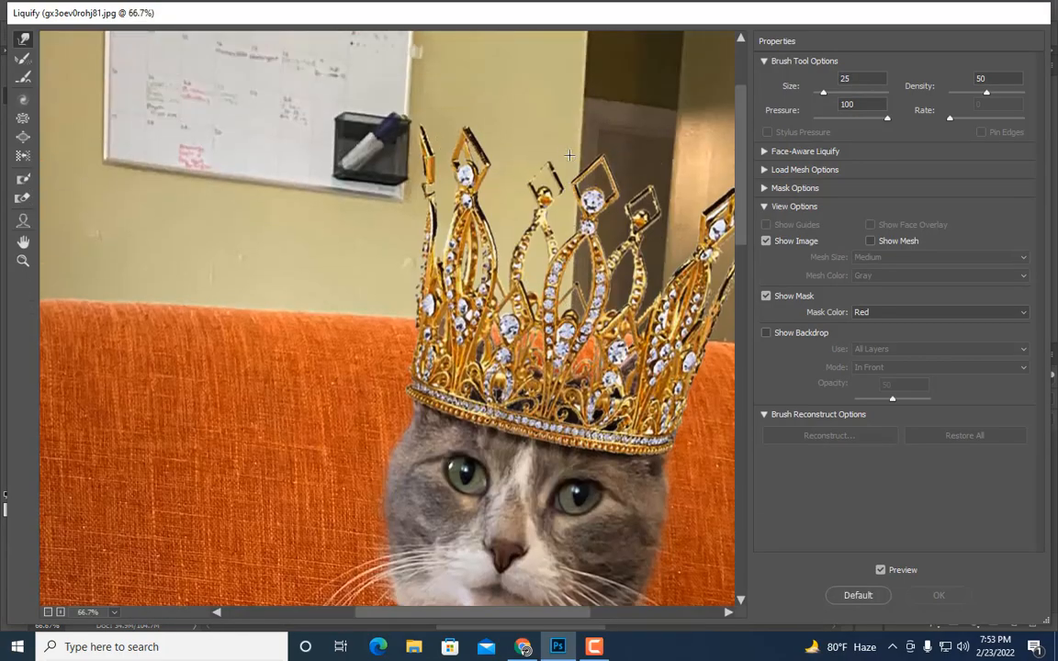
key("ctrl+plus")
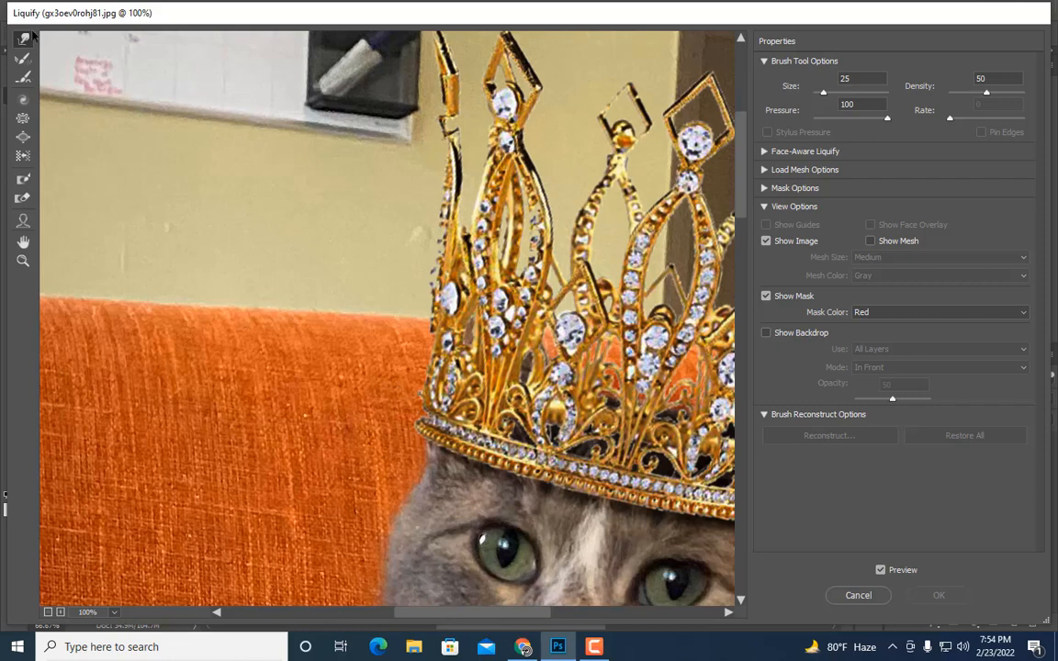
Step: Nudge the crown's left edge with the Forward Warp brush at size 60 and apply the Liquify filter
key("bracketright")
key("bracketright")
key("bracketleft")
key("bracketleft")
key("bracketleft")
key("bracketleft")
key("bracketleft")
key("bracketleft")
left_click_drag(410, 424, 414, 434)
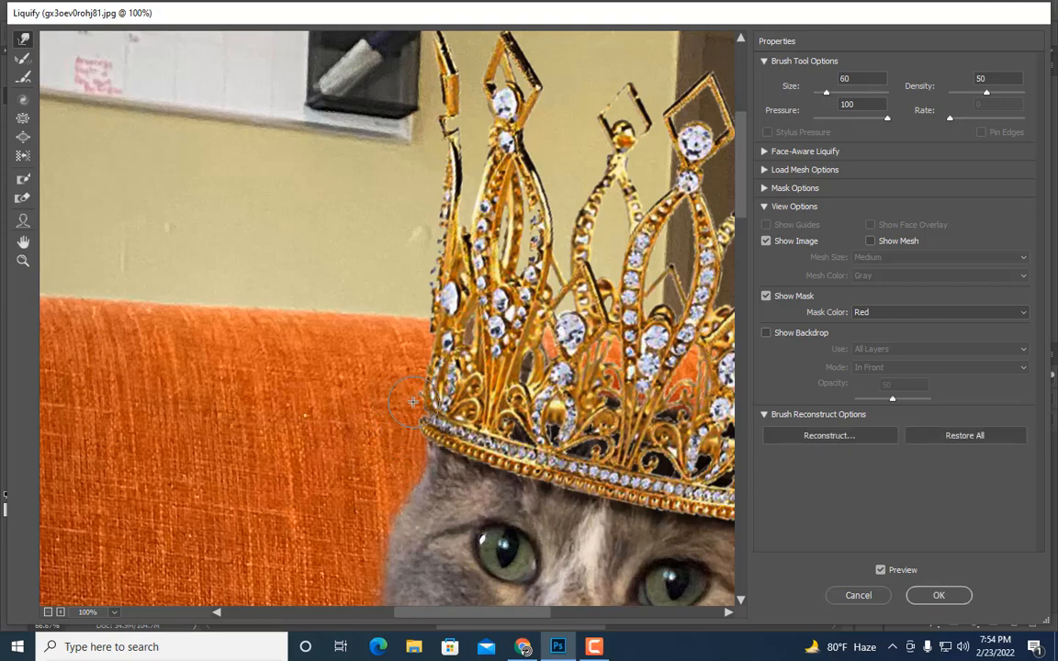
key("bracketright")
key("bracketright")
key("bracketright")
key("bracketright")
key("bracketright")
key("bracketright")
key("bracketright")
key("bracketright")
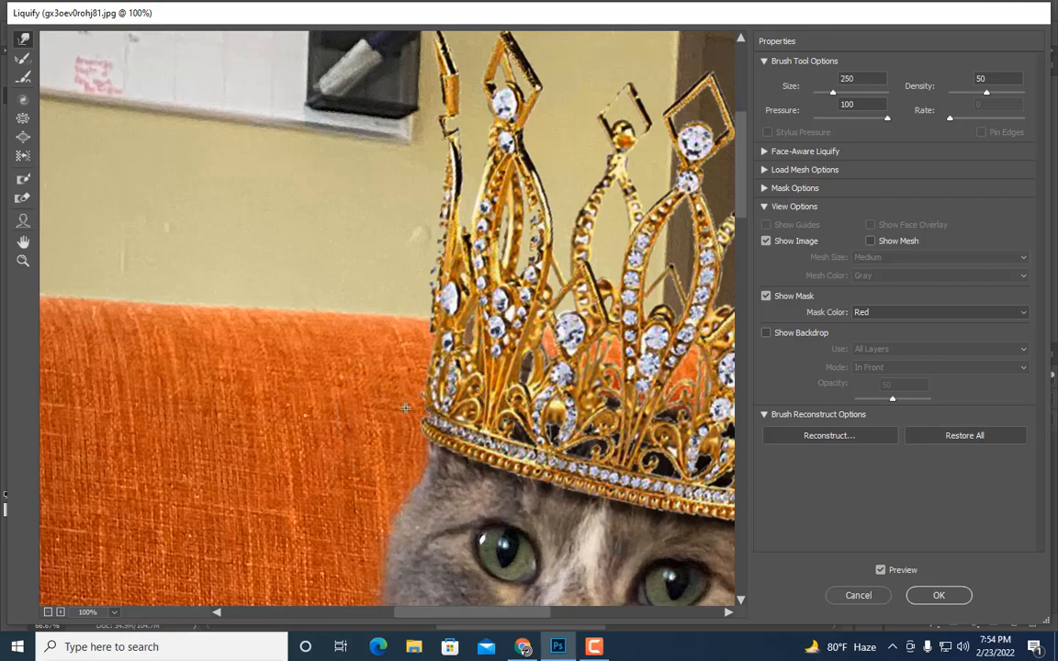
key("bracketleft")
key("bracketleft")
key("bracketleft")
key("bracketleft")
key("bracketleft")
key("bracketleft")
key("bracketleft")
key("bracketleft")
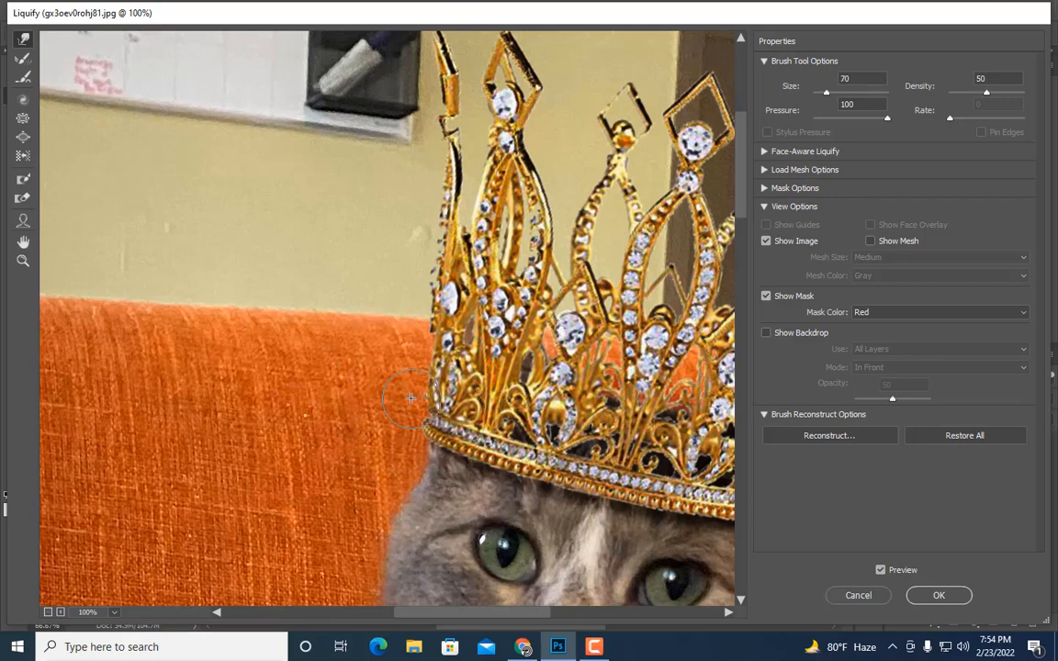
key("bracketright")
key("bracketright")
key("bracketright")
key("bracketright")
key("bracketright")
key("bracketright")
key("bracketright")
key("bracketright")
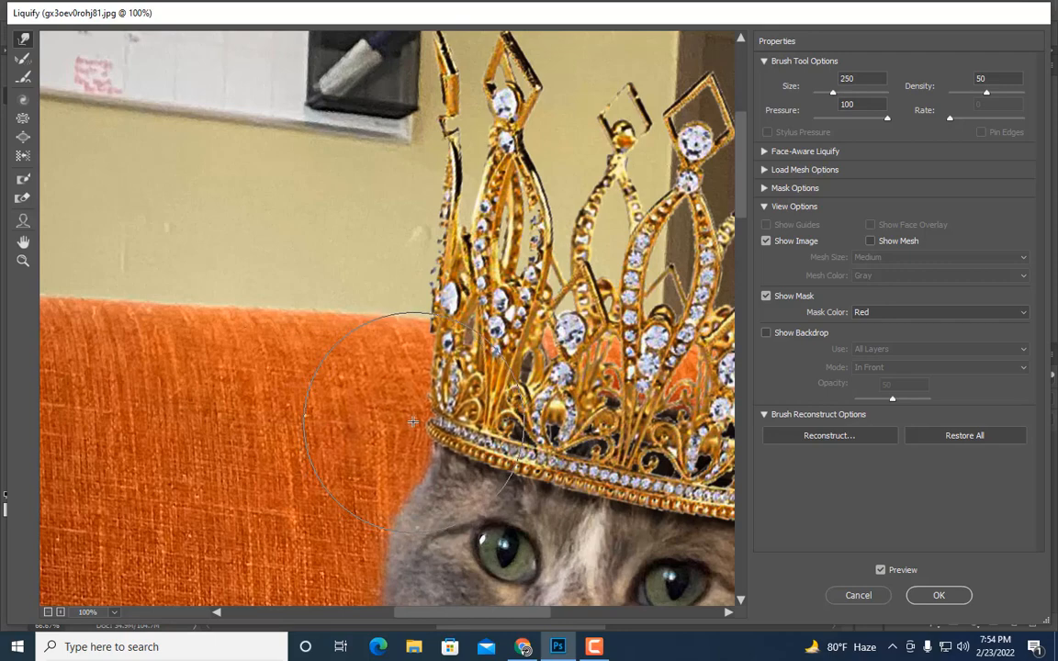
key("ctrl+minus")
scroll(417, 422, "down", 2)
key("bracketleft")
key("bracketleft")
key("bracketleft")
key("bracketleft")
key("bracketleft")
key("bracketleft")
key("bracketleft")
key("bracketleft")
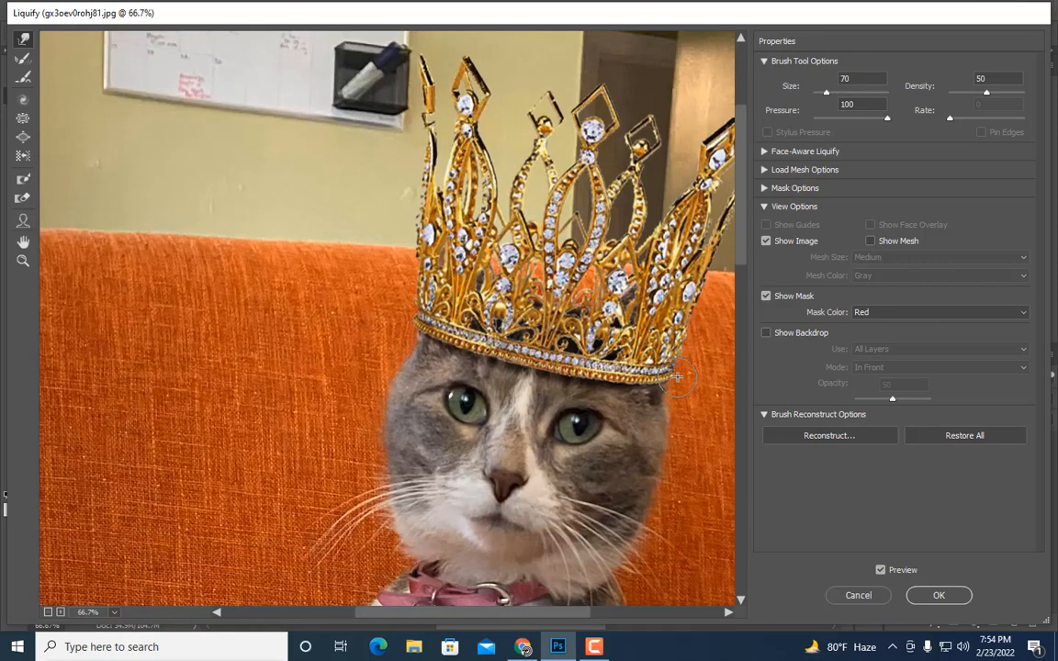
key("bracketright")
key("bracketright")
key("bracketright")
key("bracketright")
key("bracketright")
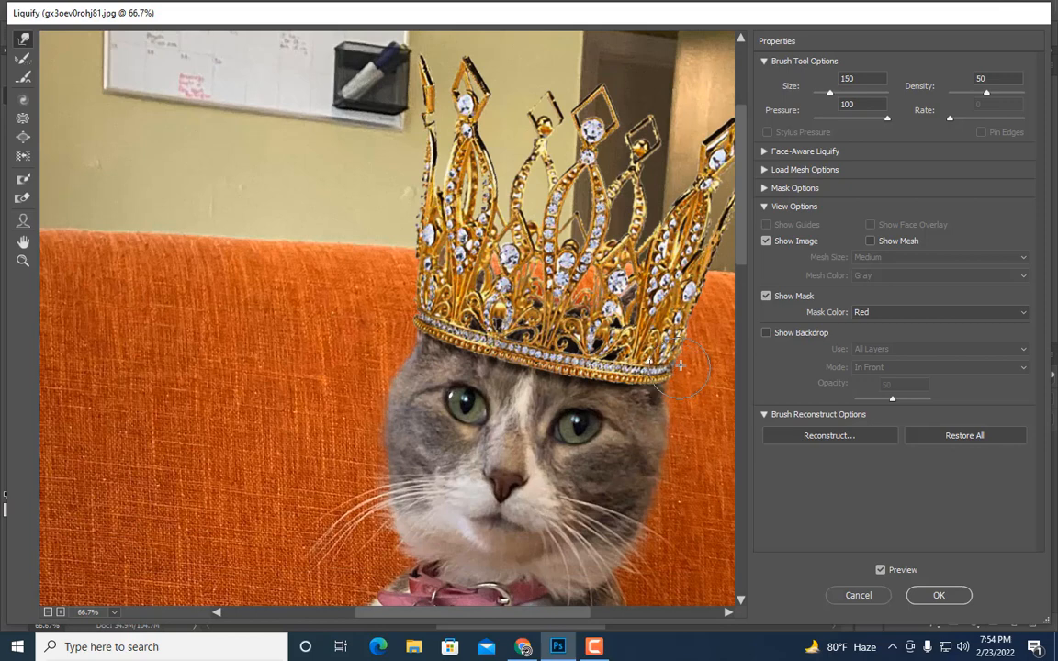
key("bracketright")
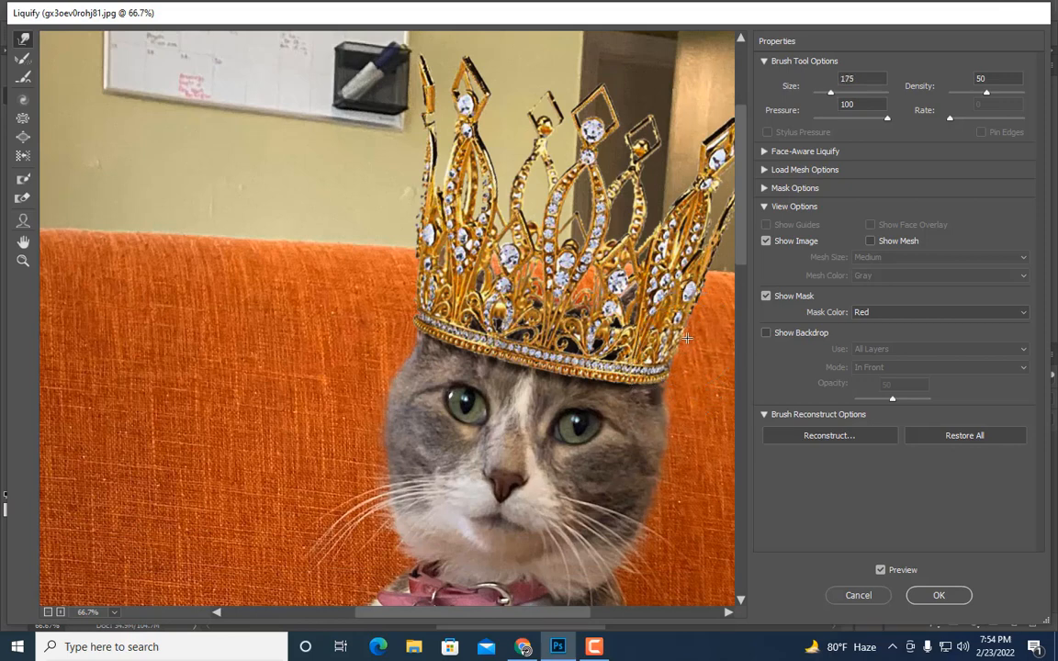
key("bracketleft")
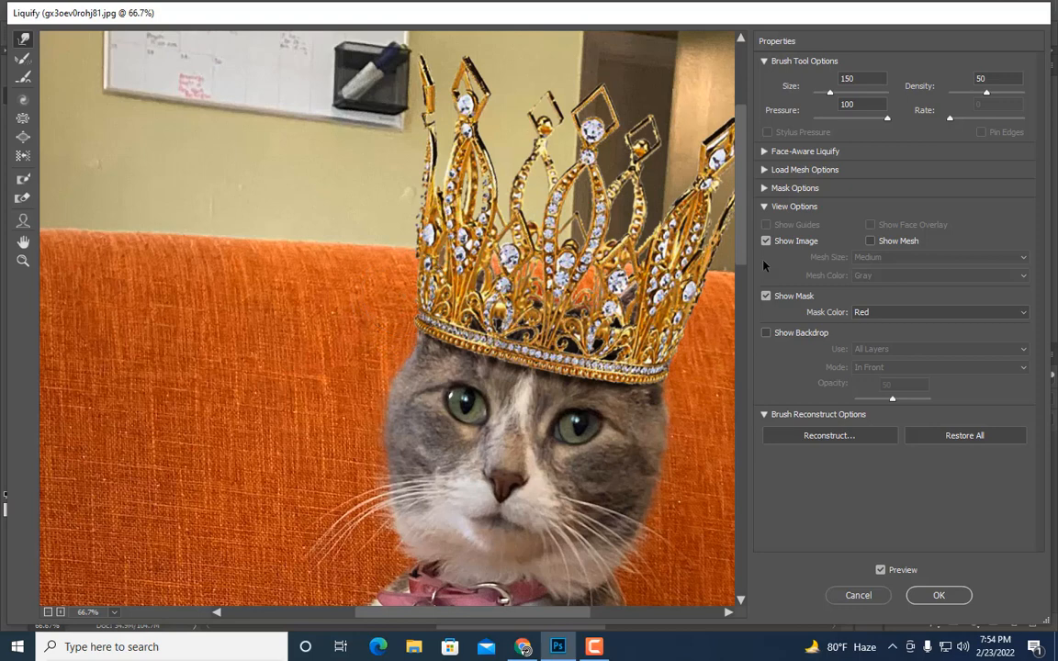
key("bracketright")
key("bracketright")
key("bracketright")
key("bracketright")
key("bracketright")
key("bracketright")
key("bracketright")
key("bracketright")
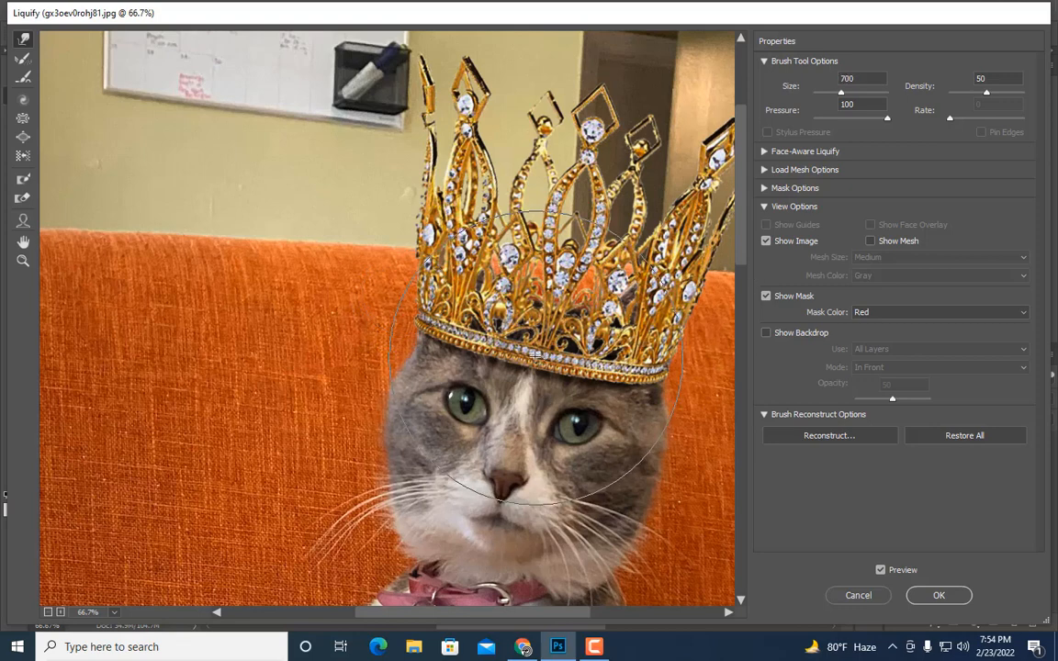
key("bracketleft")
key("bracketleft")
key("bracketleft")
key("bracketleft")
key("bracketleft")
key("bracketleft")
key("bracketleft")
key("bracketleft")
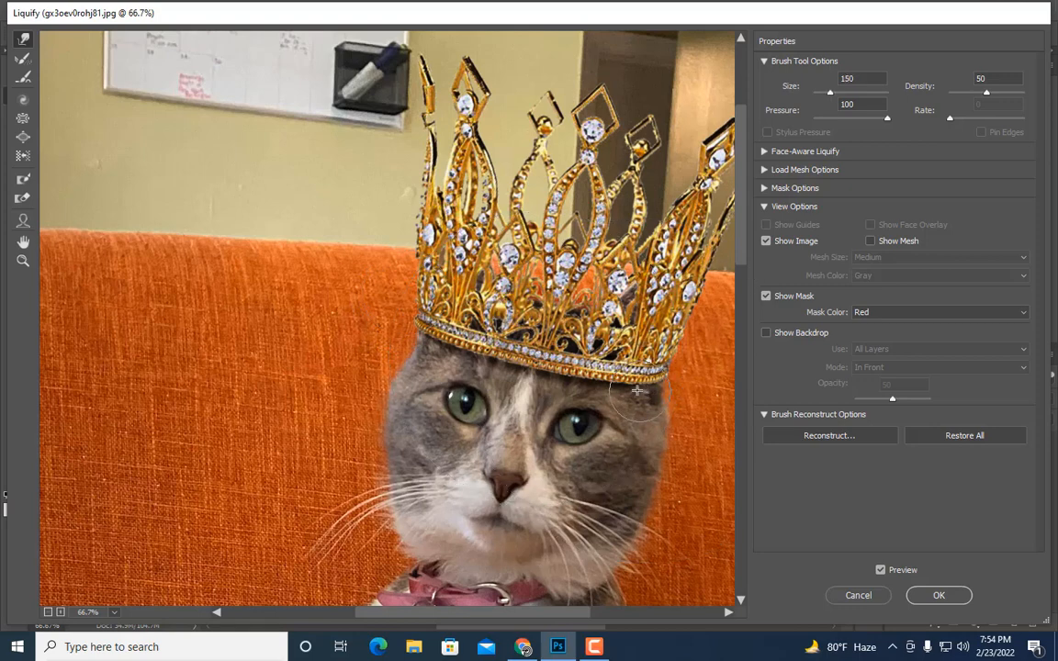
key("bracketright")
key("bracketright")
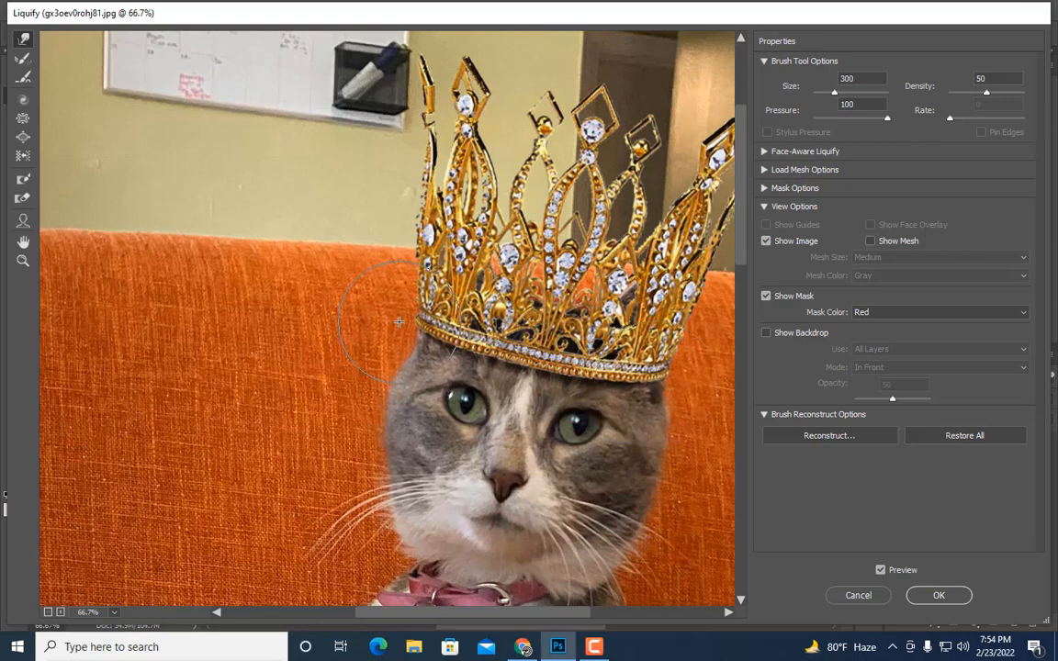
key("ctrl+minus")
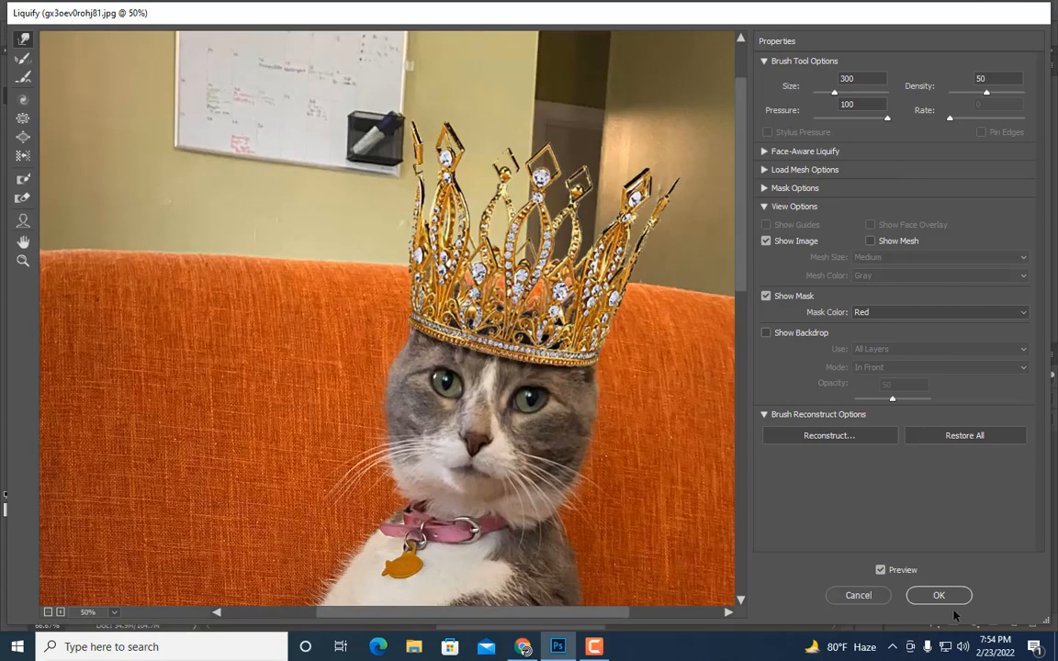
left_click(930, 597)
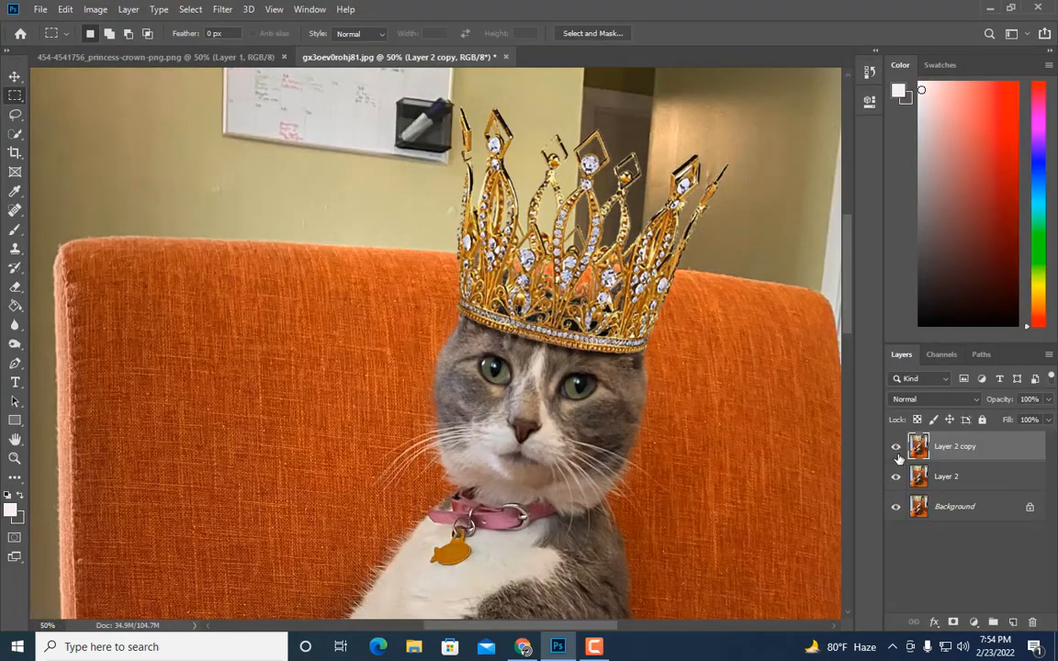
Step: Toggle the liquified layer's visibility to compare the image before and after Liquify
left_click(898, 452)
left_click(897, 451)
left_click(898, 452)
left_click(897, 451)
key("ctrl+minus")
key("ctrl+minus")
key("ctrl+minus")
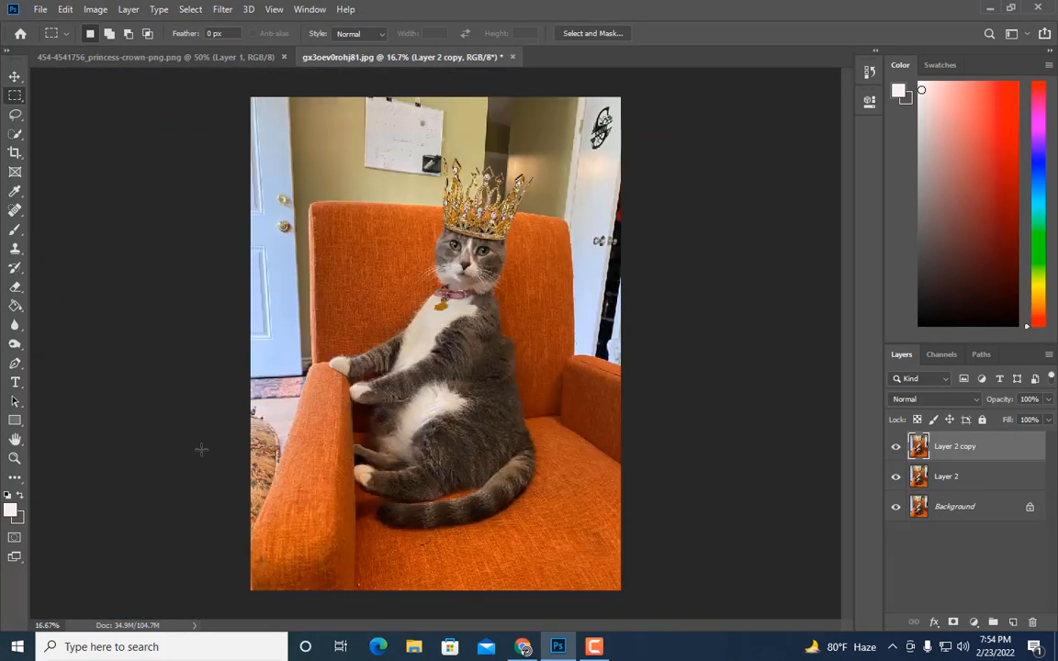
left_click(15, 458)
left_click(436, 207)
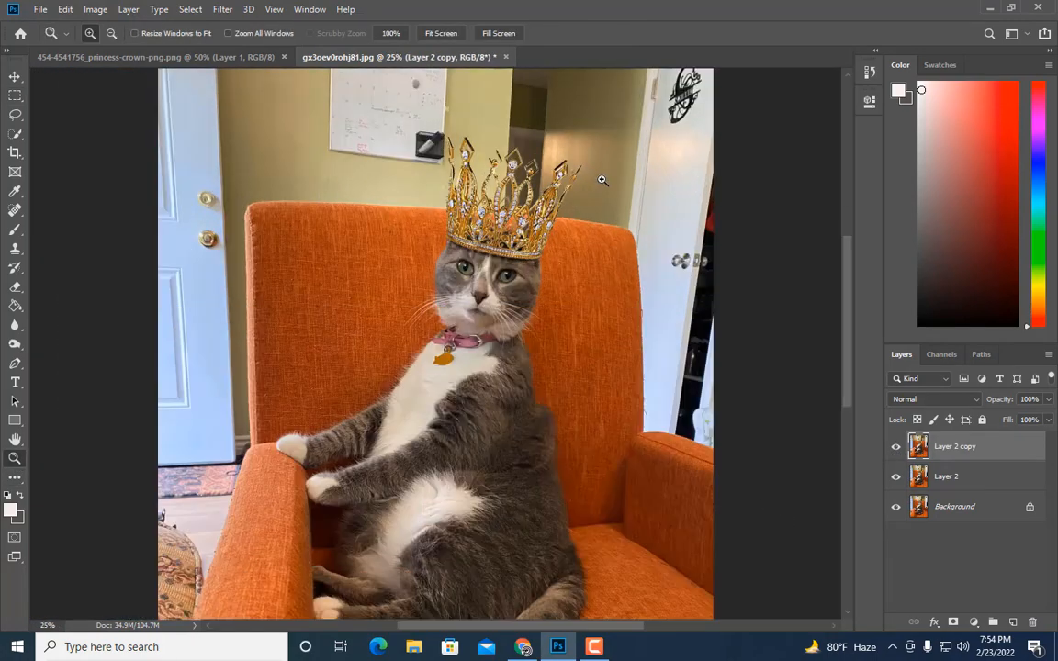
left_click(642, 214)
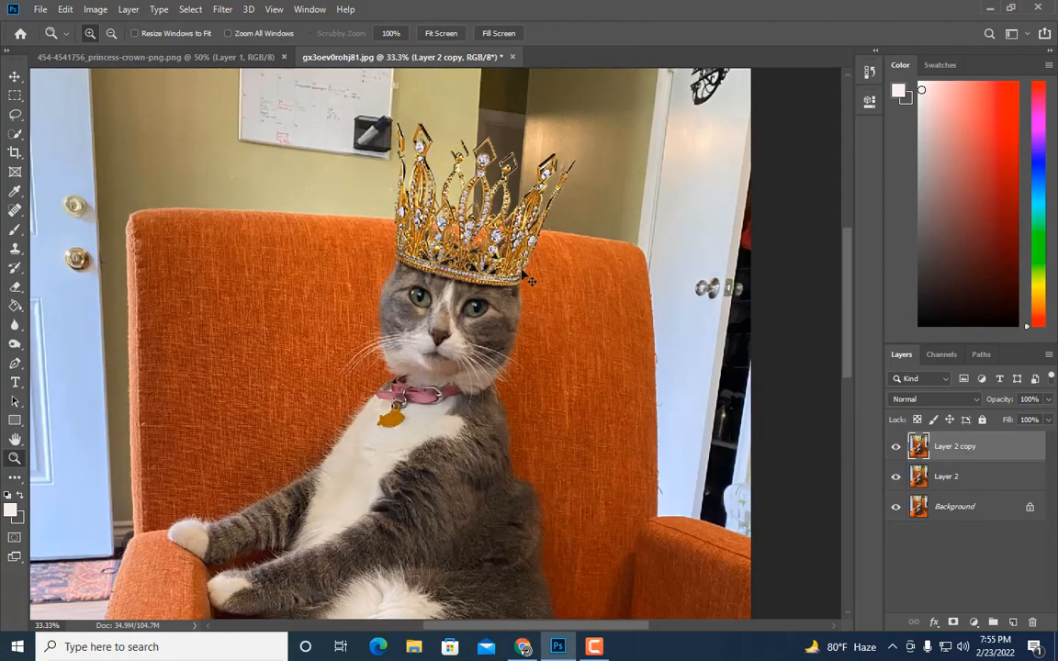
Step: Duplicate the liquified layer and apply Brightness/Contrast with brightness 11 and contrast 13
key("ctrl+j")
left_click(96, 10)
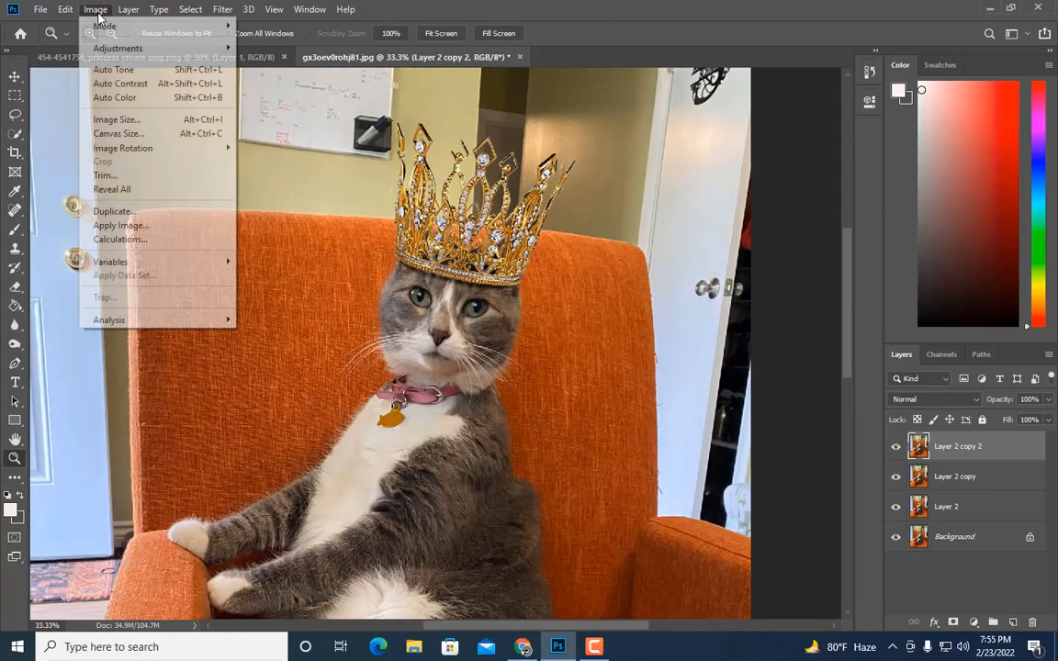
mouse_move(154, 47)
left_click(276, 48)
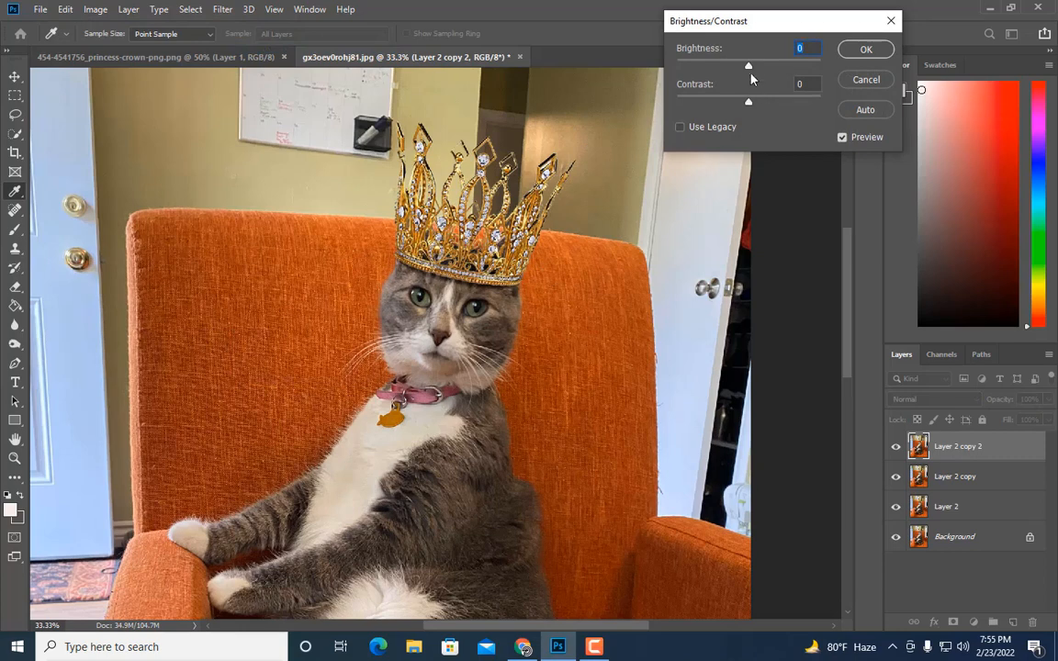
left_click_drag(750, 66, 758, 103)
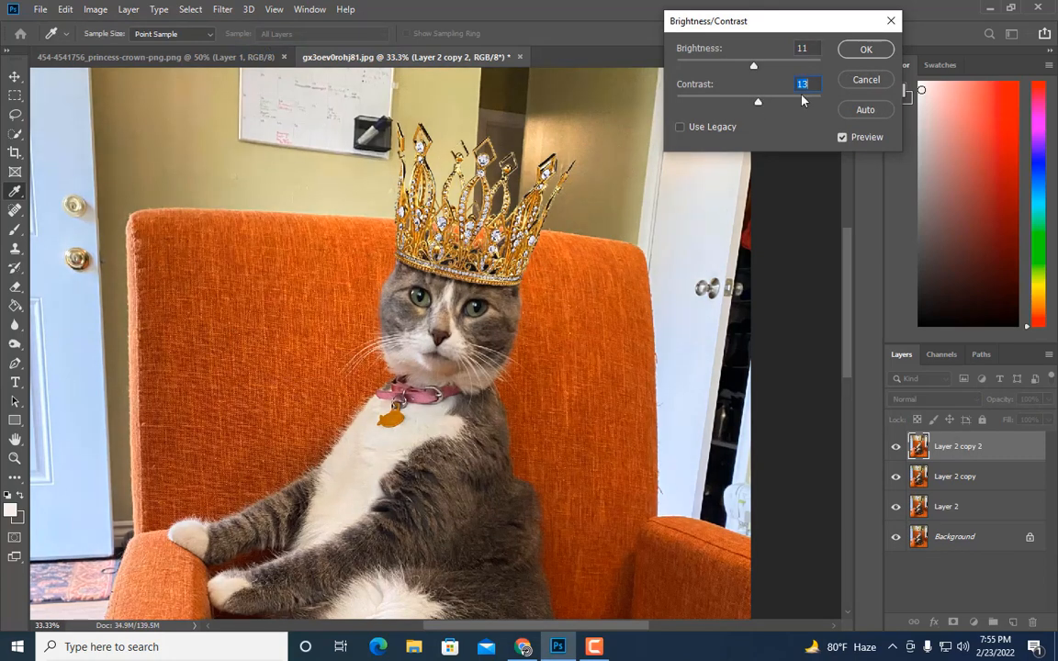
left_click(865, 49)
Step: Toggle the brightened layer's visibility to compare it with the layer beneath
key("z")
key("ctrl+minus")
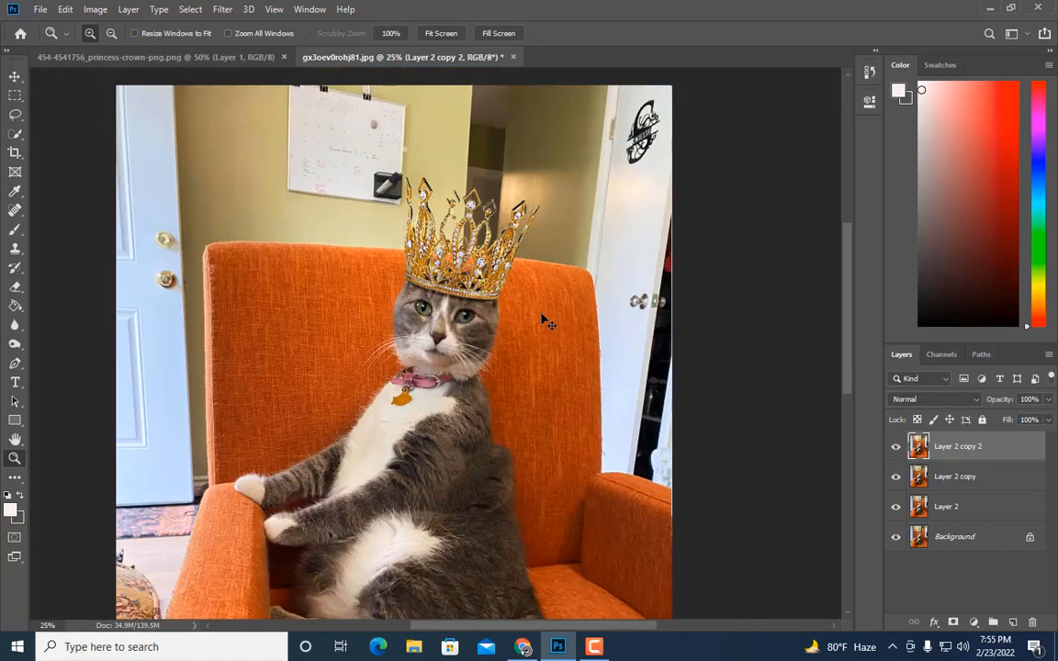
key("ctrl+minus")
left_click(897, 449)
left_click(898, 449)
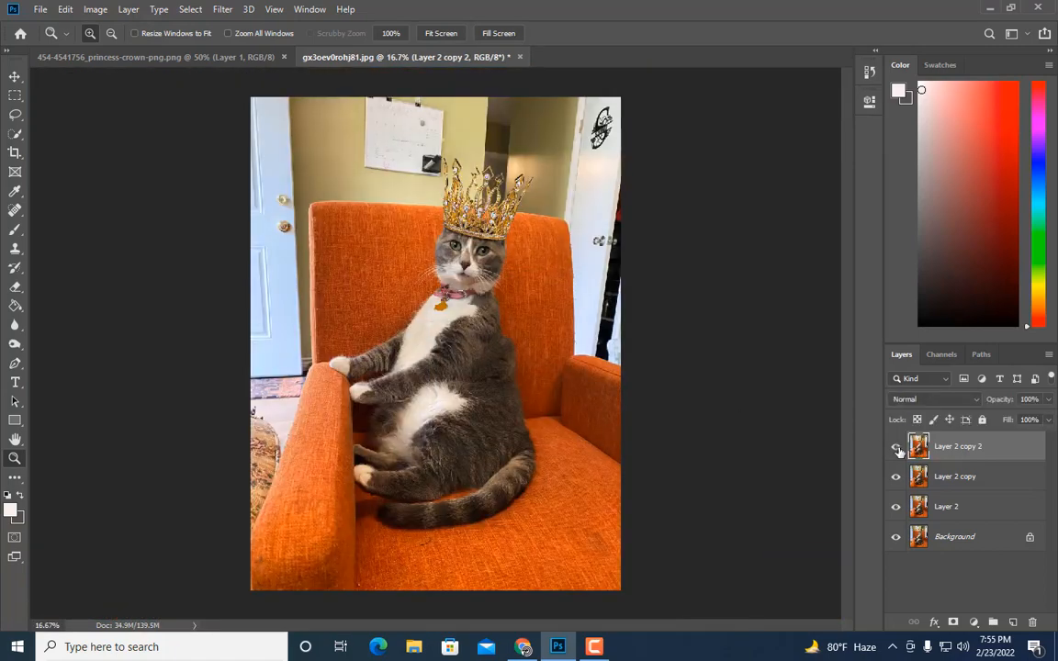
left_click(898, 449)
left_click(898, 448)
Step: Add a layer mask to the brightened layer and fill the whole mask with black to hide it
left_click(953, 623)
key("ctrl+a")
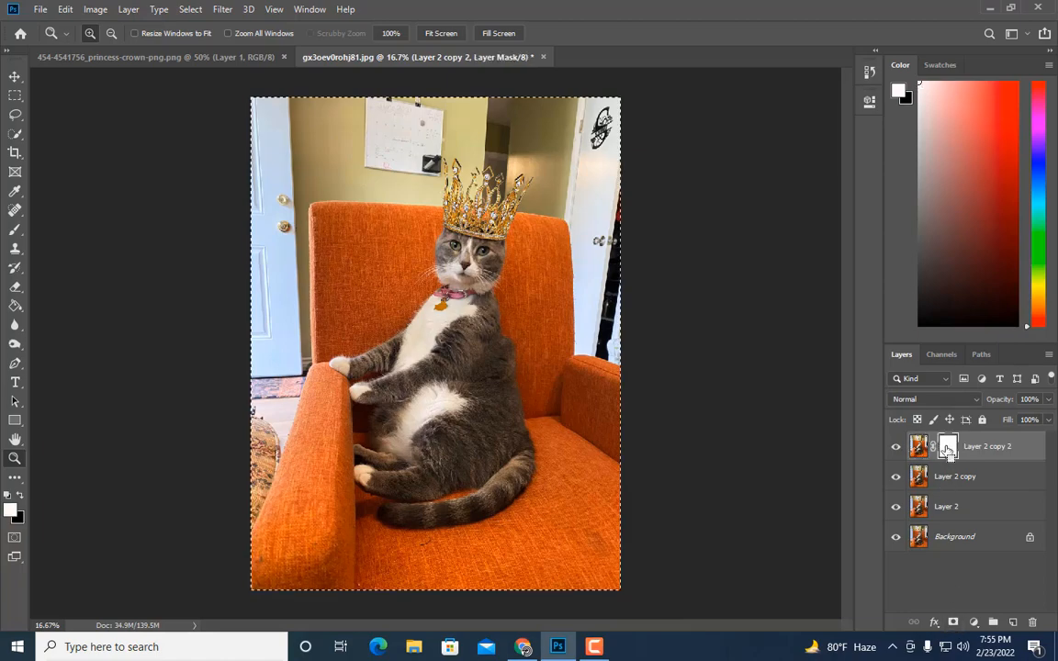
key("Delete")
left_click(558, 162)
left_click(557, 161)
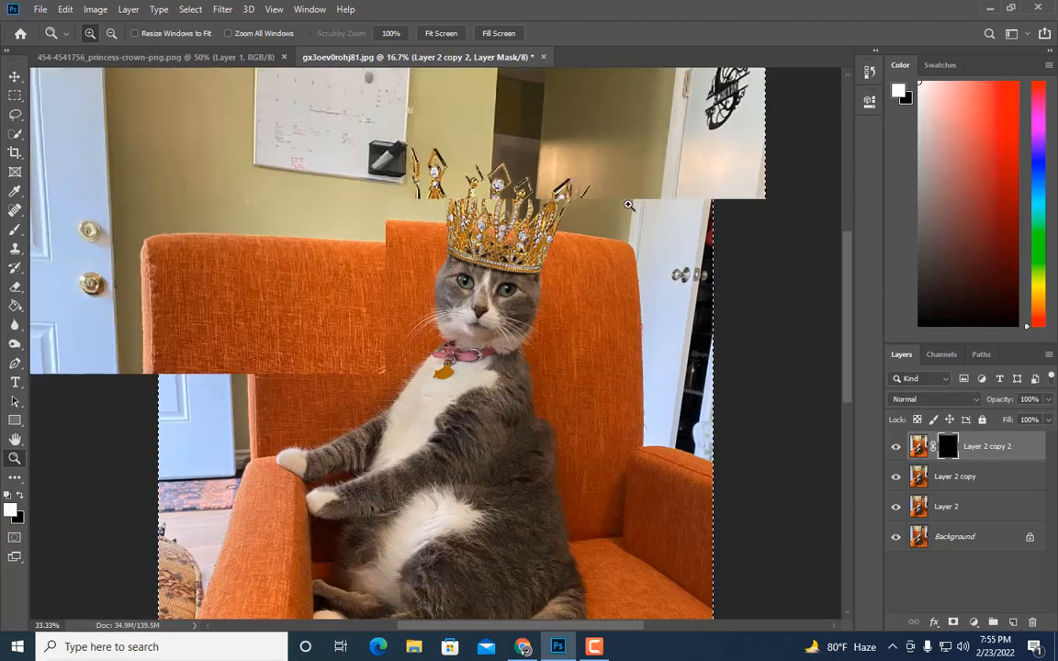
left_click(571, 161)
left_click(653, 225)
Step: Paint white on the mask across the crown with the Brush tool to reveal the brightening there
left_click(15, 228)
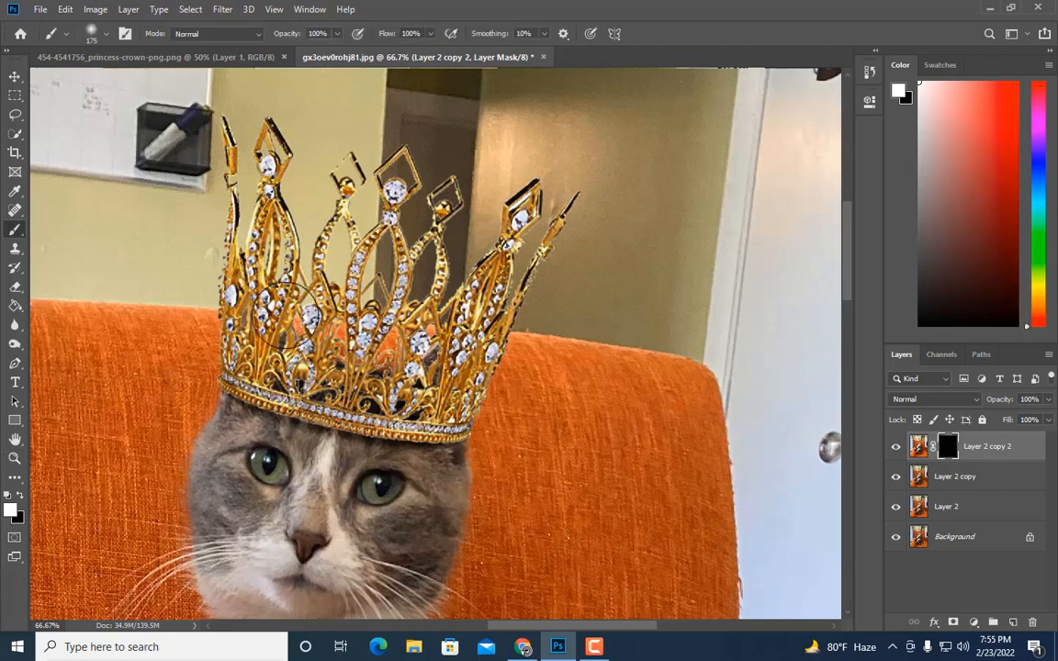
key("[")
mouse_move(233, 307)
left_mouse_down()
mouse_move(259, 339)
mouse_move(380, 383)
mouse_move(472, 382)
mouse_move(498, 319)
left_mouse_up()
key("bracketleft")
key("bracketleft")
key("bracketleft")
key("bracketleft")
key("bracketleft")
key("bracketleft")
key("bracketleft")
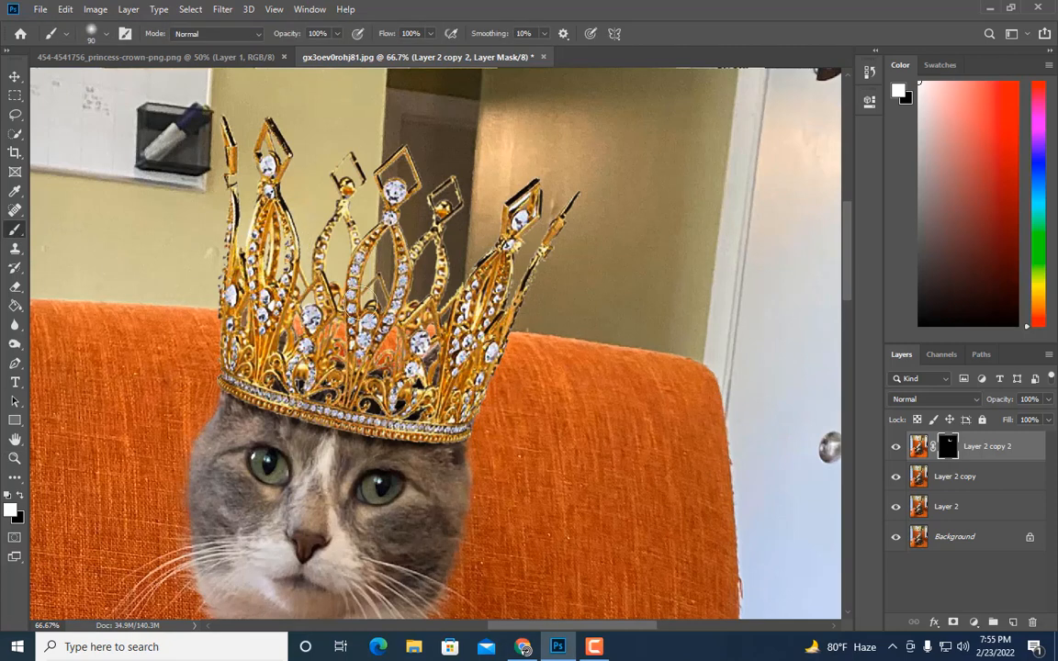
key("bracketleft")
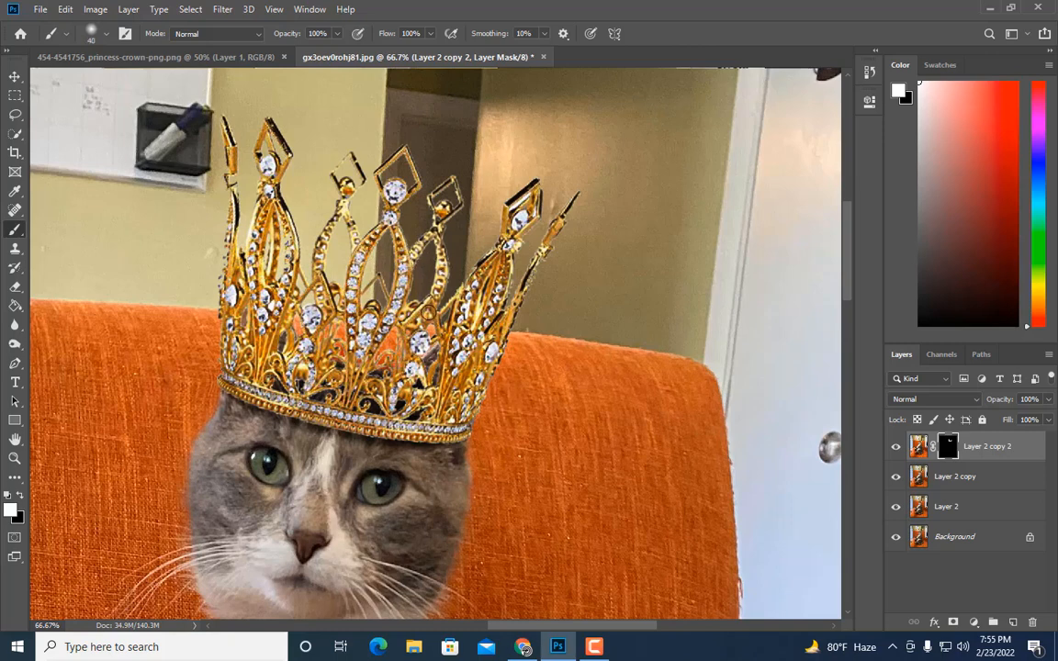
key("bracketright")
key("bracketleft")
Step: Merge the masked brightness layer with the liquified layer below it
key("ctrl+minus")
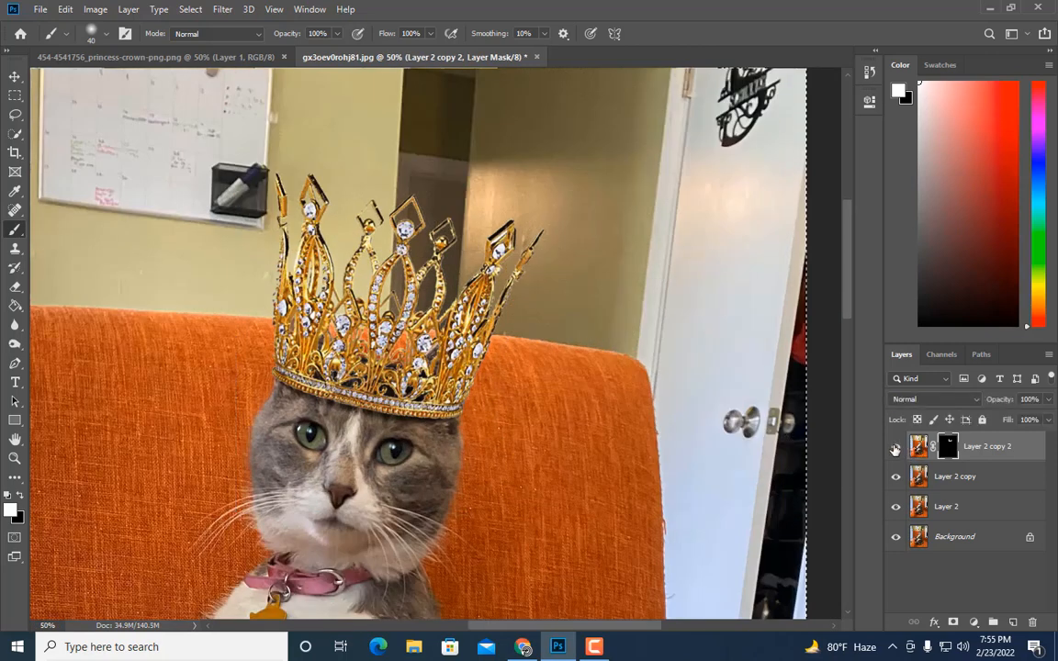
left_click(15, 95)
left_click(988, 480, "shift")
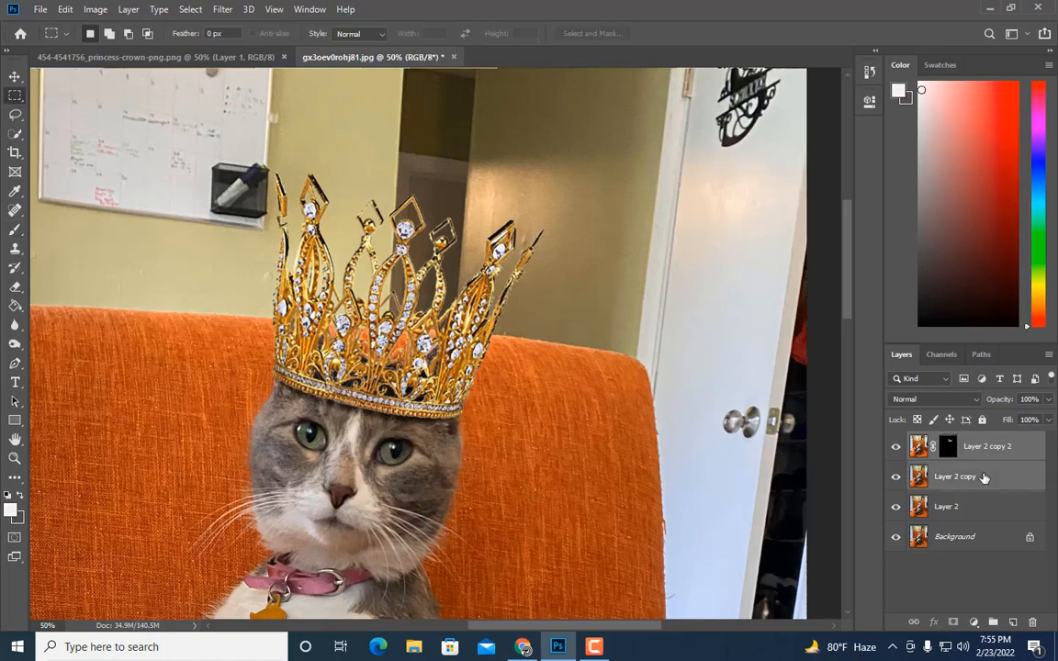
right_click(985, 478)
left_click(827, 439)
key("ctrl+minus")
key("ctrl+minus")
key("ctrl+minus")
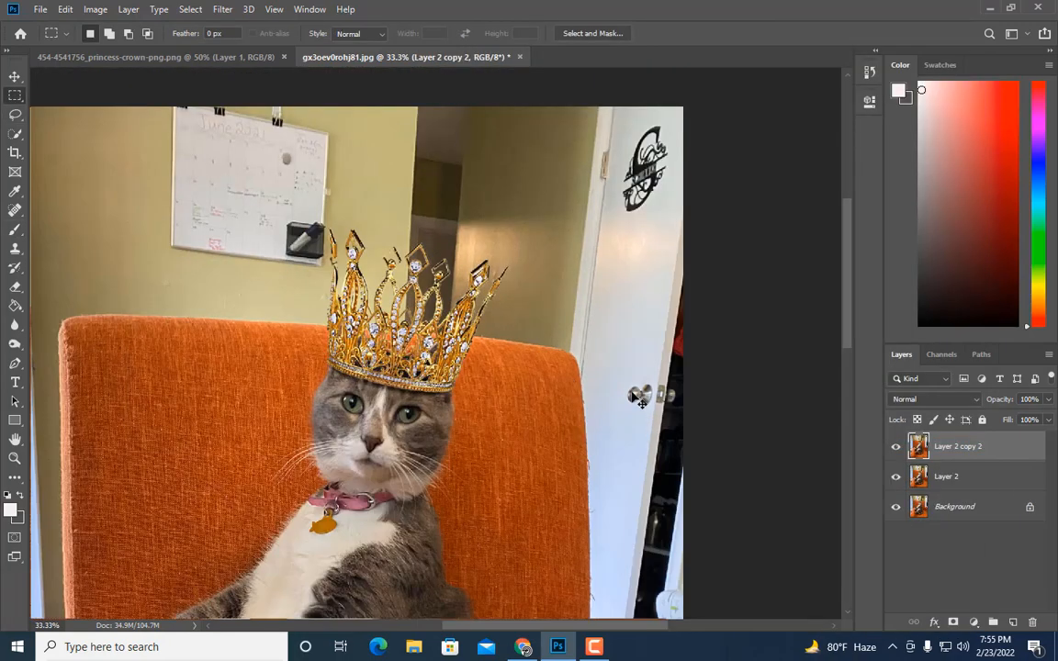